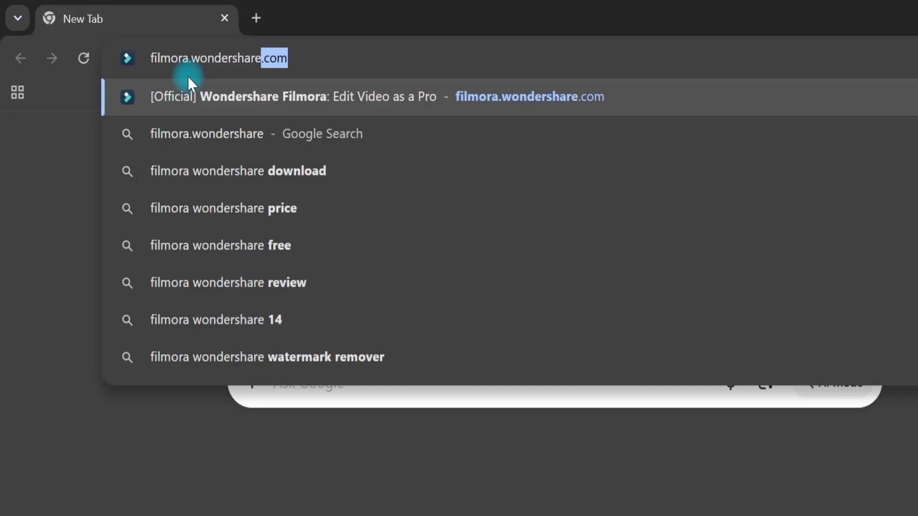
Step: Download the free Filmora installer from filmora.wondershare.com and launch the downloaded file
key(Return)
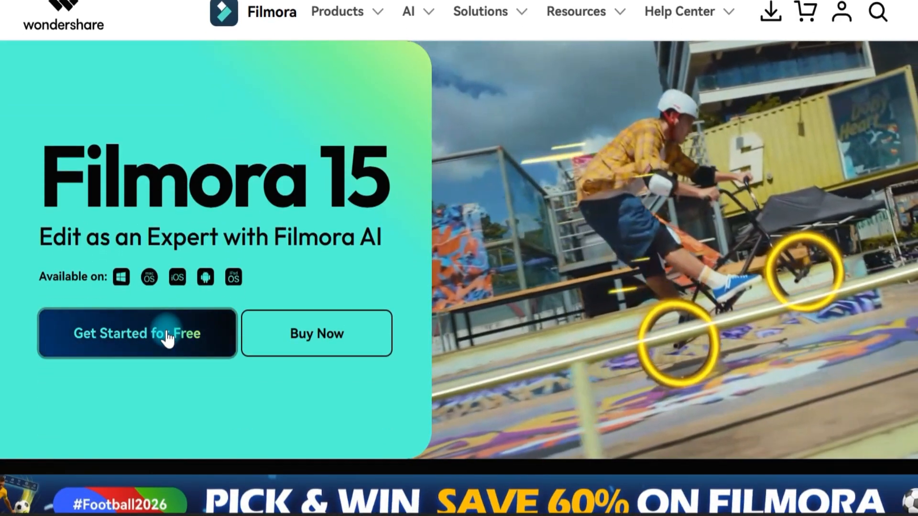
click(167, 335)
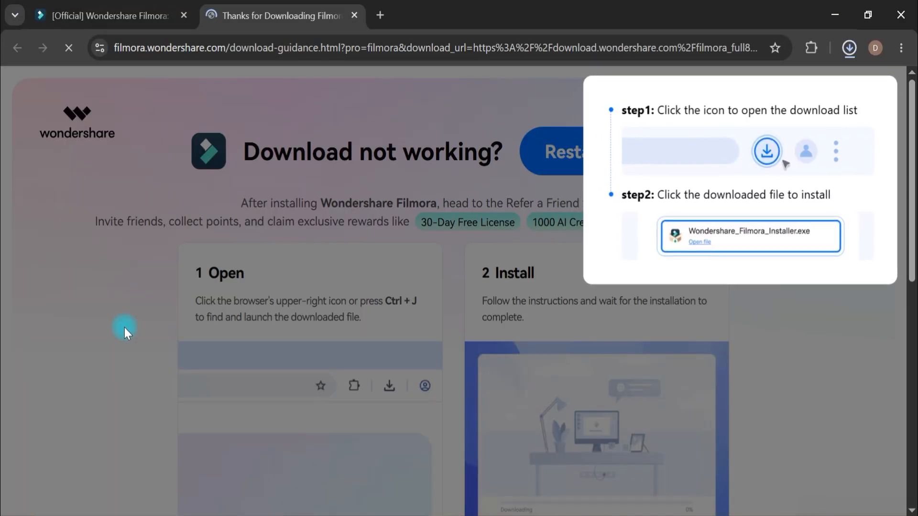
click(850, 48)
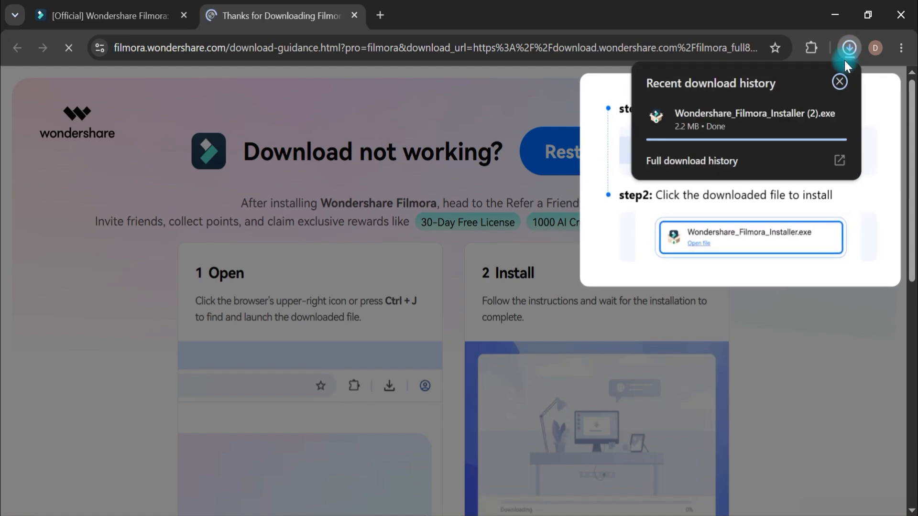
click(848, 50)
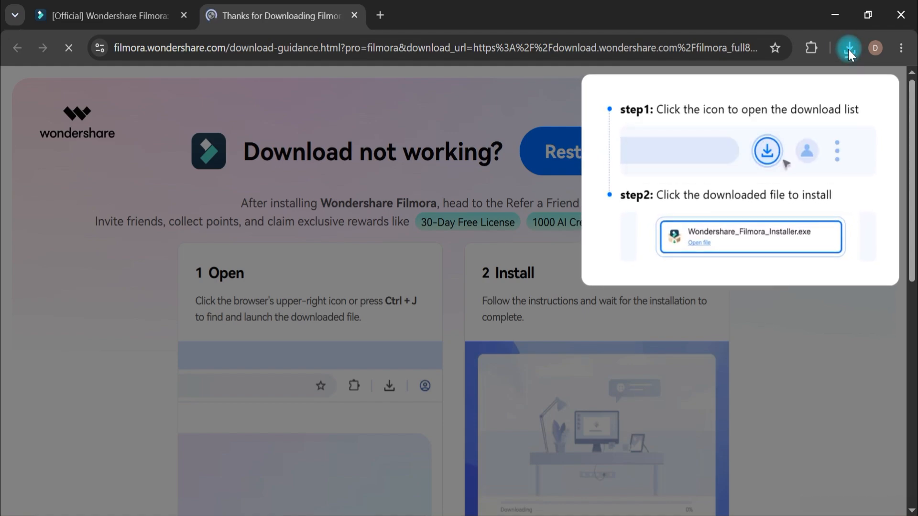
click(848, 50)
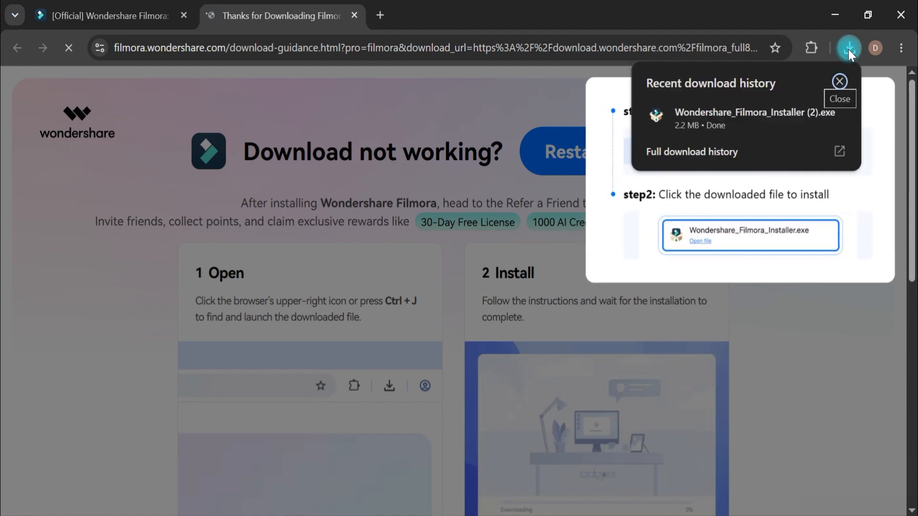
click(741, 119)
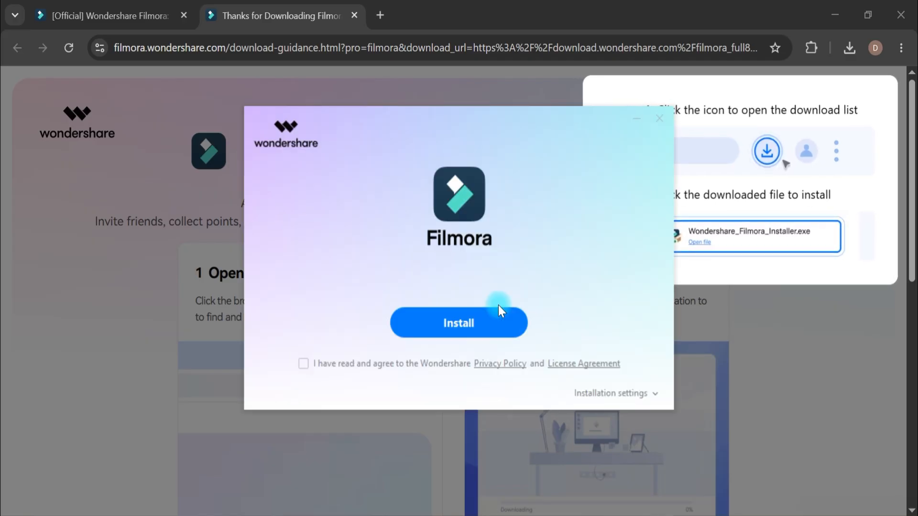
Step: Install Filmora with the privacy policy and license agreement accepted, and create a new 16:9 project in it
click(303, 365)
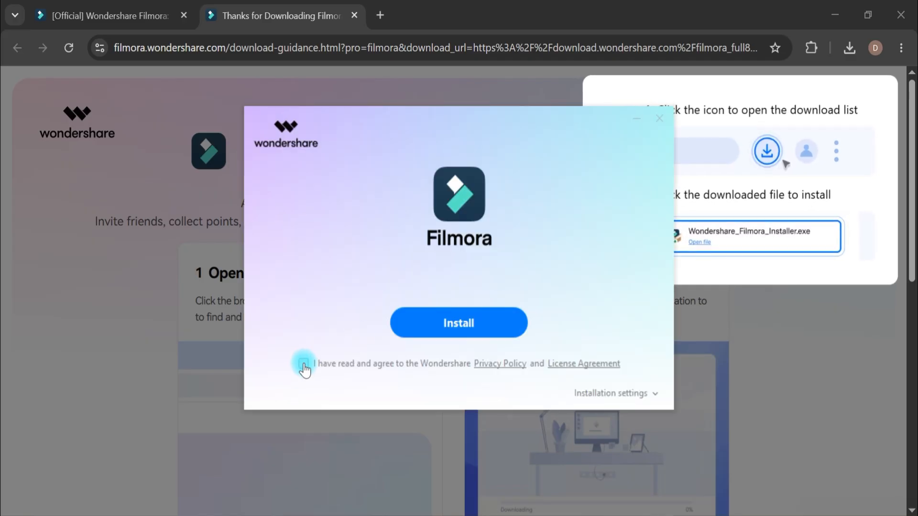
click(444, 323)
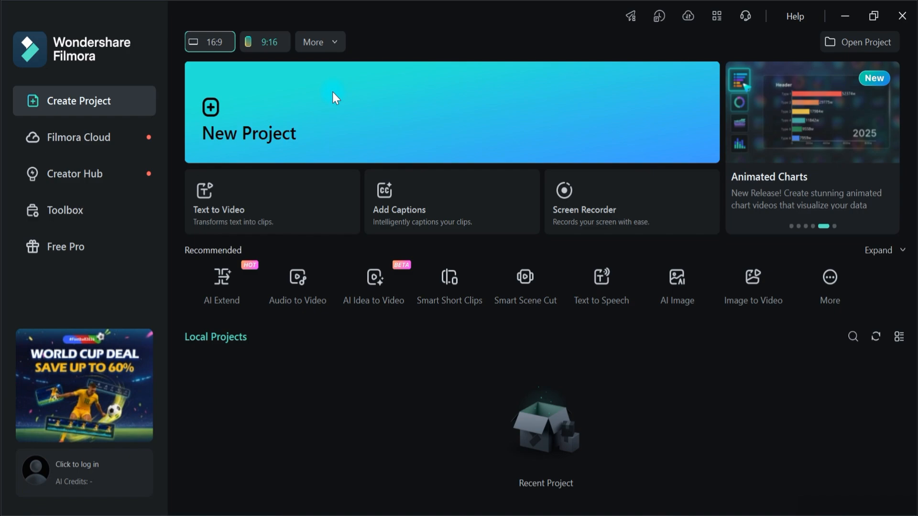
click(313, 105)
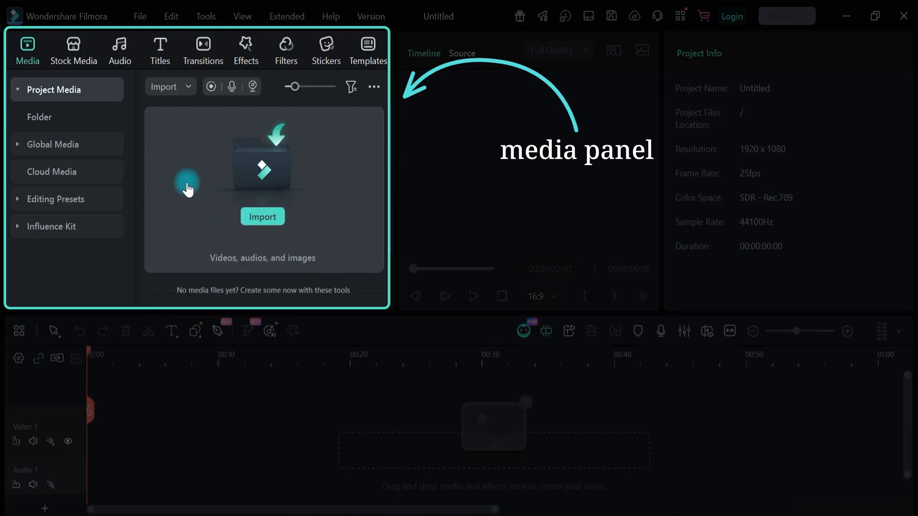
Step: Look through the Audio, Titles, Transitions, Effects, Filters, Stickers and Templates libraries
click(128, 58)
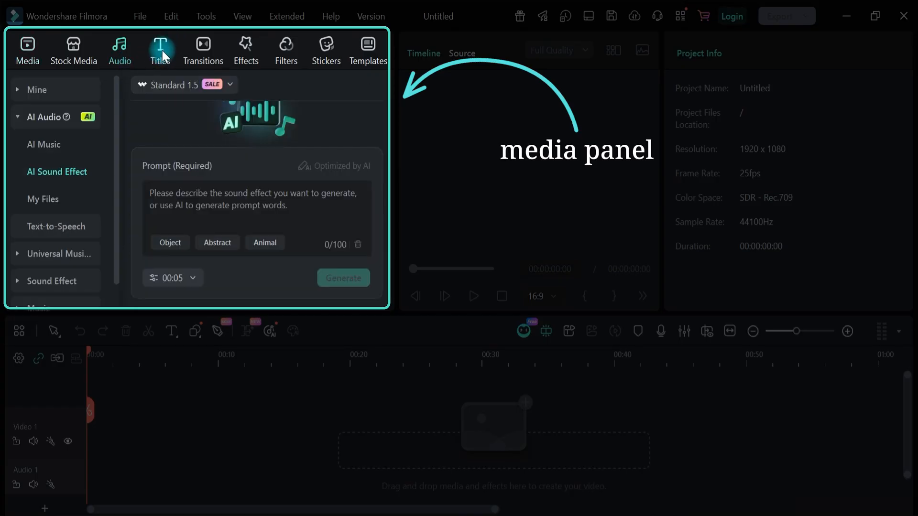
click(162, 51)
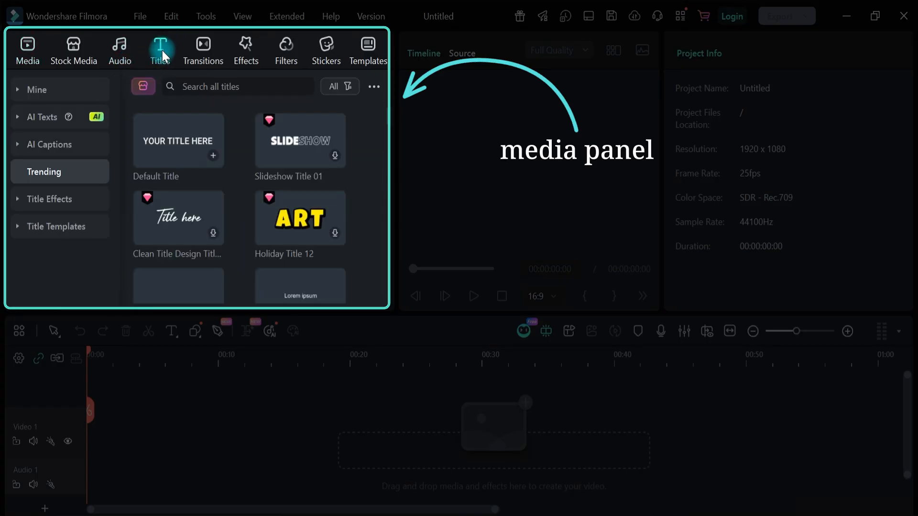
click(204, 46)
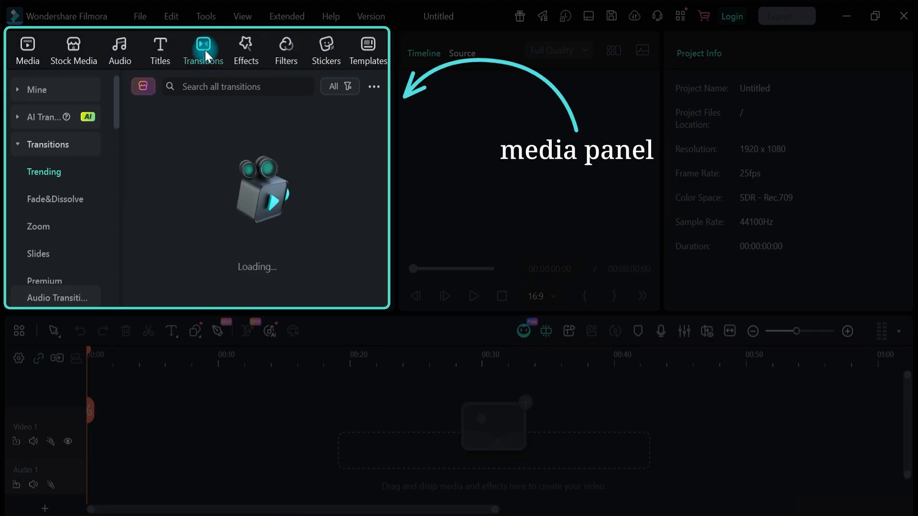
click(244, 47)
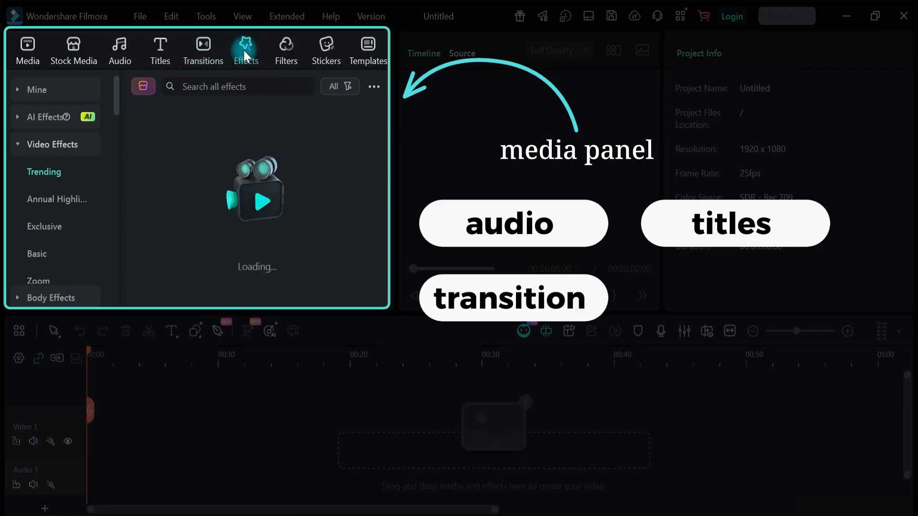
click(283, 47)
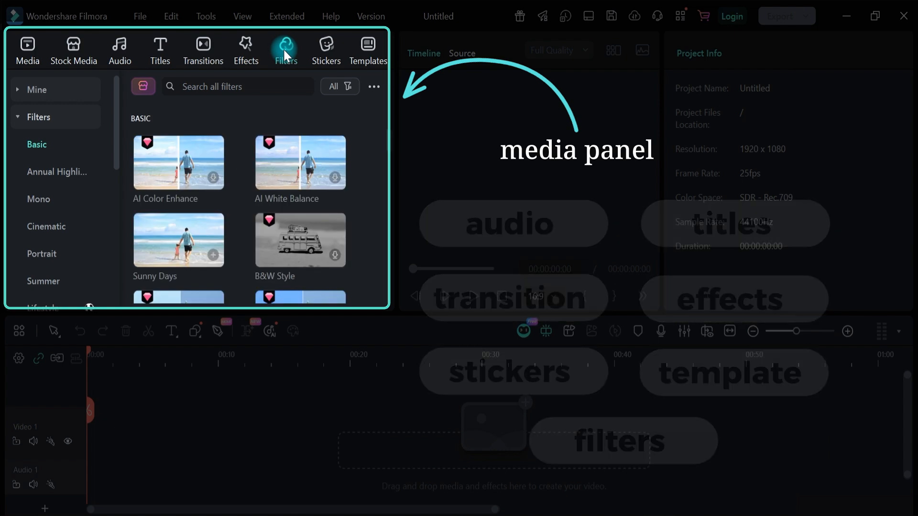
click(321, 45)
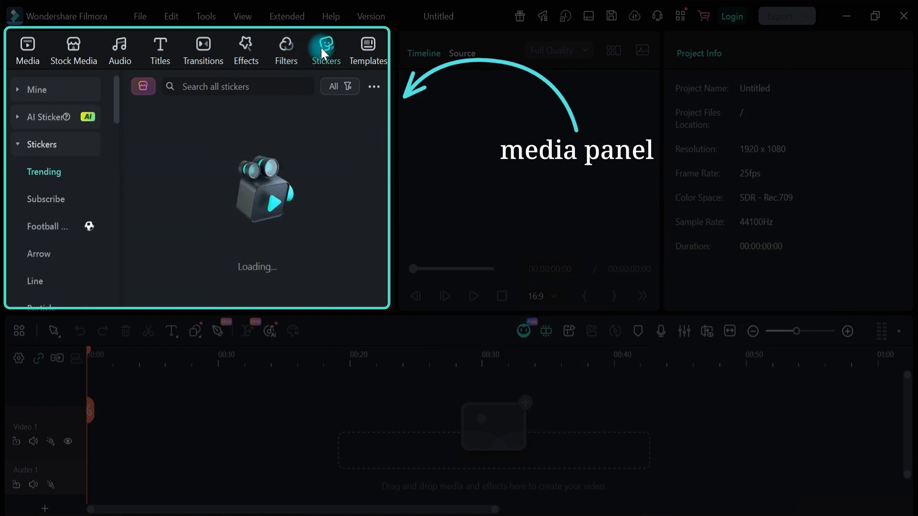
click(365, 47)
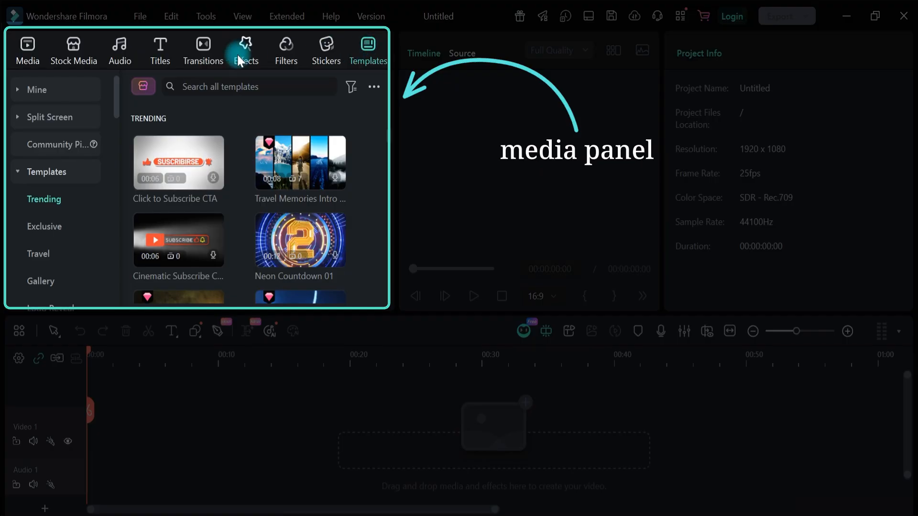
click(201, 53)
click(160, 55)
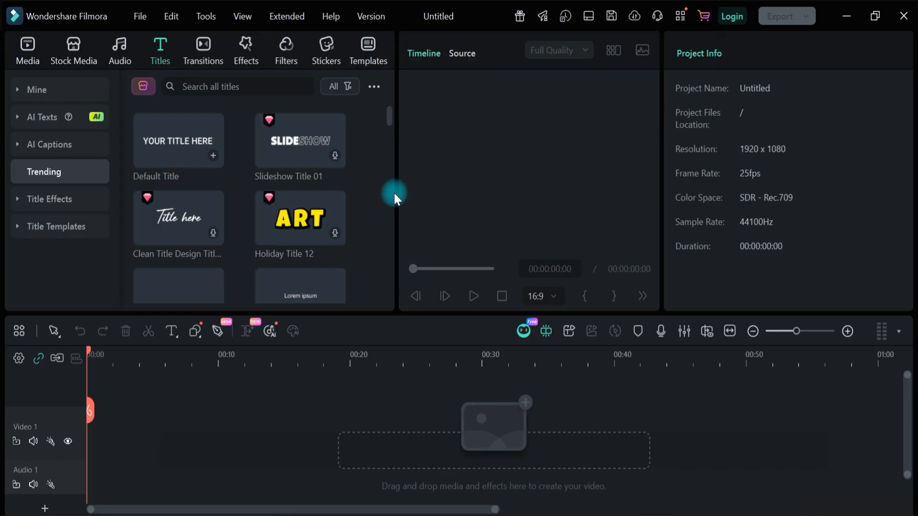
Step: Try resizing the media area against the preview and the timeline against the upper workspace
drag(395, 196, 406, 177)
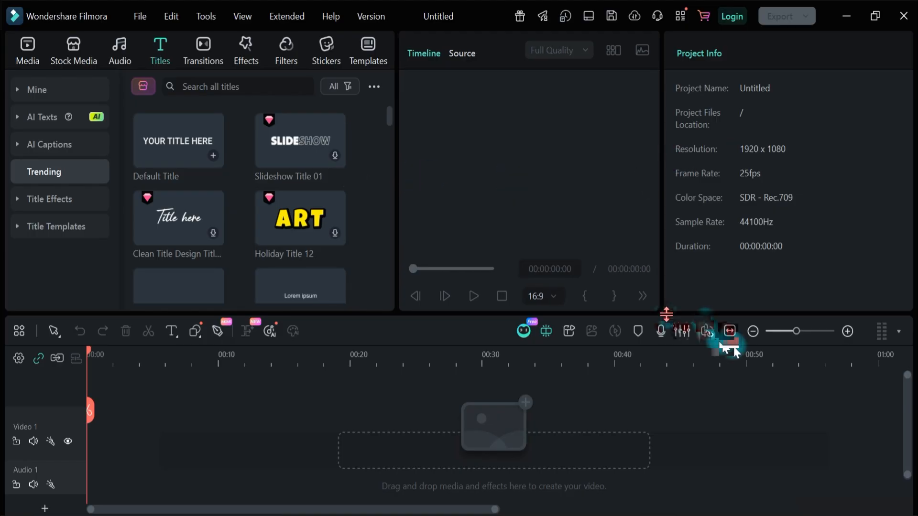
drag(667, 314, 664, 345)
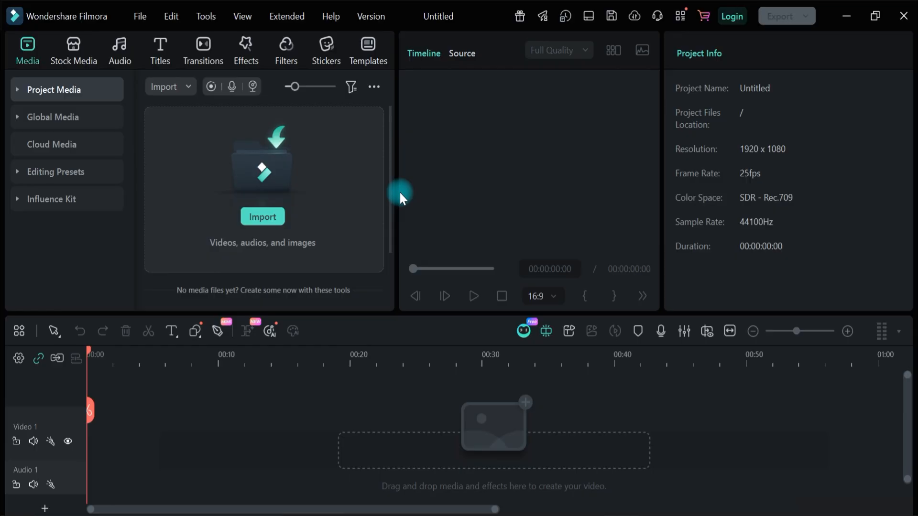
key(alt+Tab)
drag(815, 287, 234, 180)
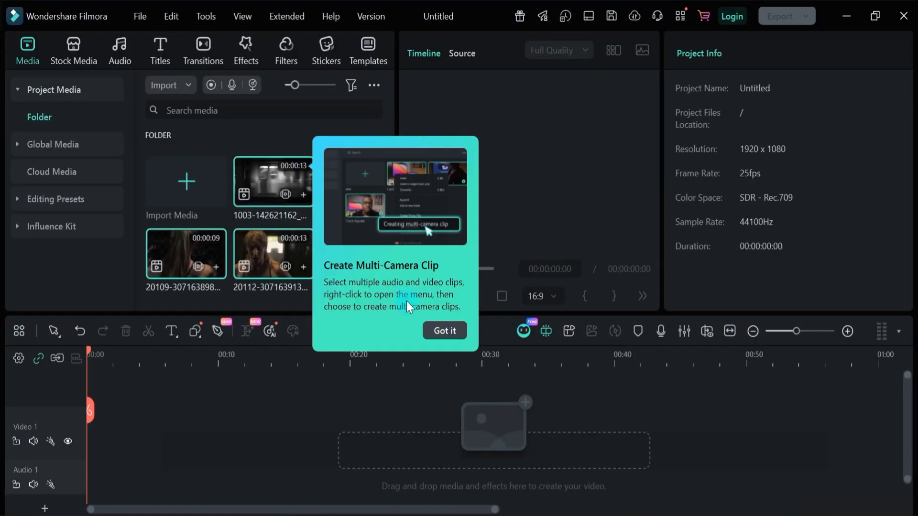
click(444, 330)
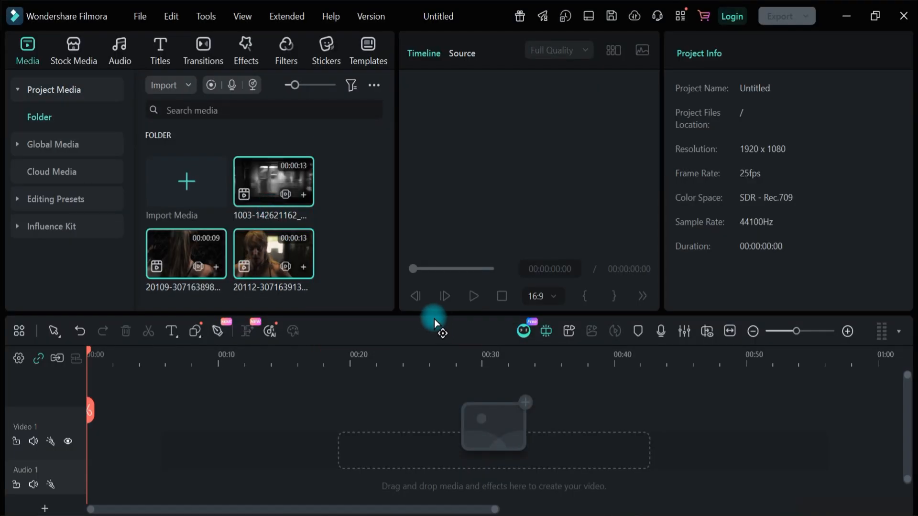
Step: Import the 3044865-hd_1280 video of the woman in a red jacket from New folder inside Tutorial Assets
click(198, 173)
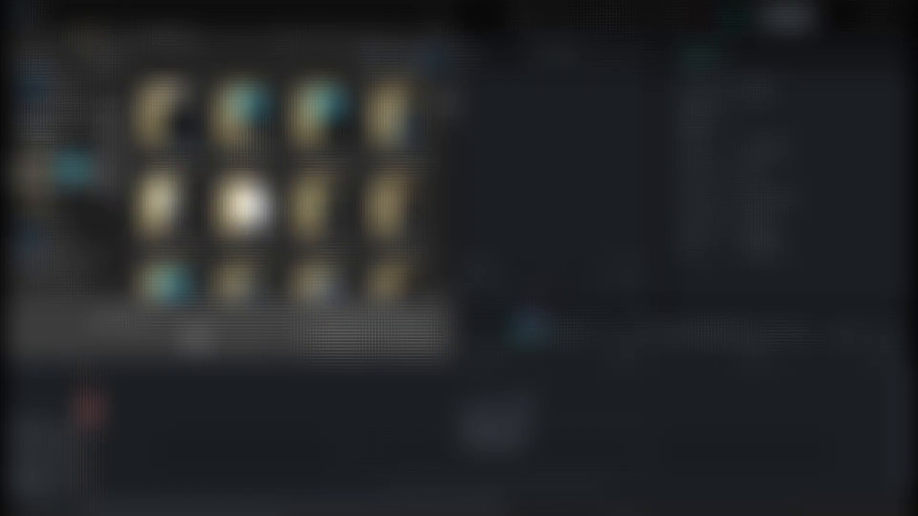
scroll(68, 171, up, 1)
click(57, 113)
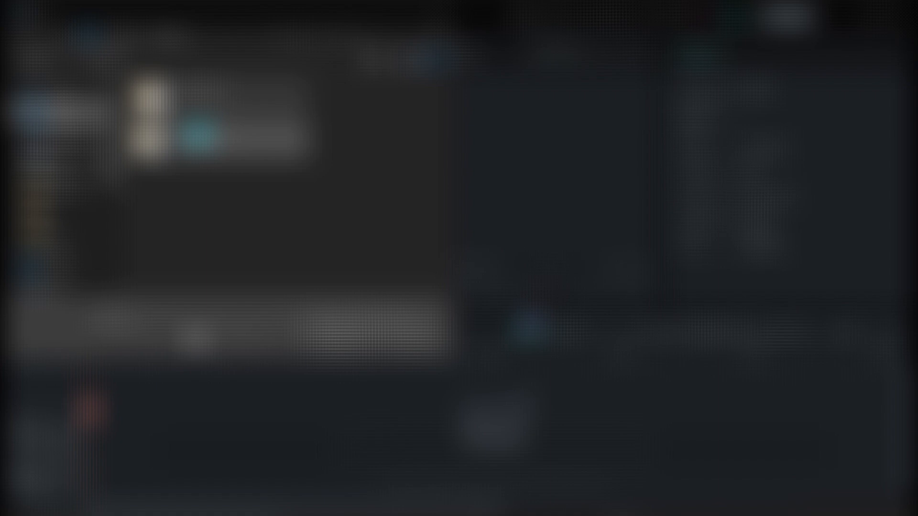
double_click(198, 134)
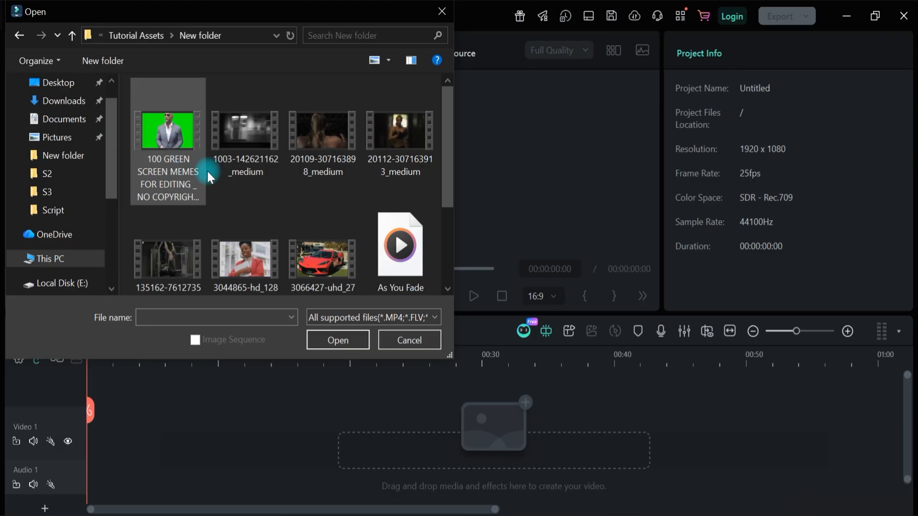
click(252, 250)
click(348, 347)
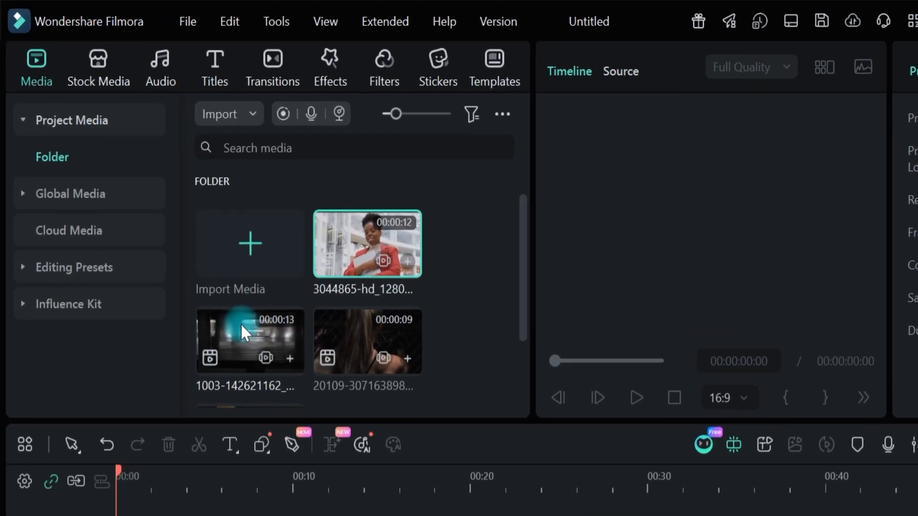
Step: Preview the train, red-jacket and long-haired woman clips, and examine the media folder's view, sort and group options
double_click(240, 323)
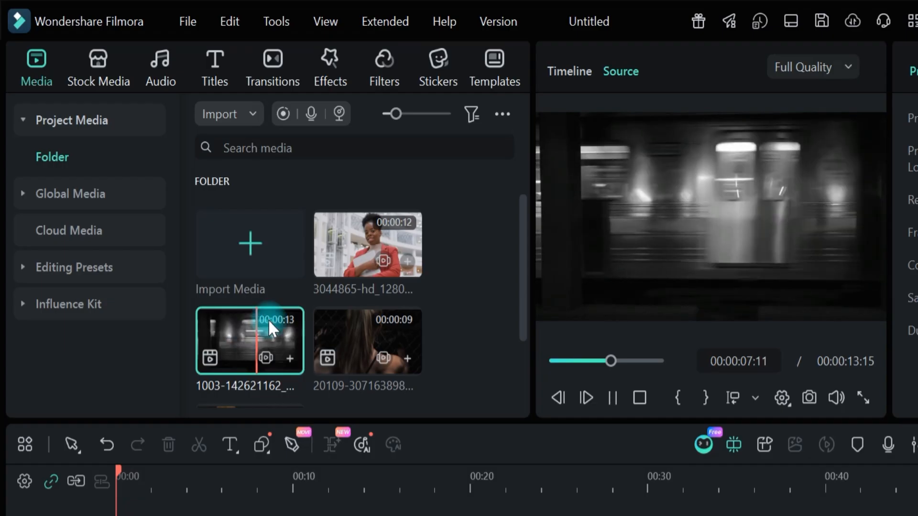
click(354, 226)
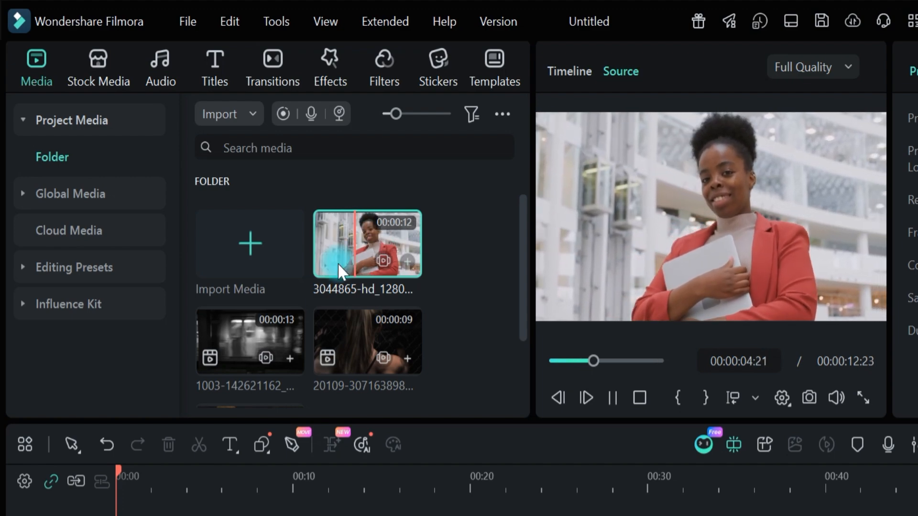
click(351, 329)
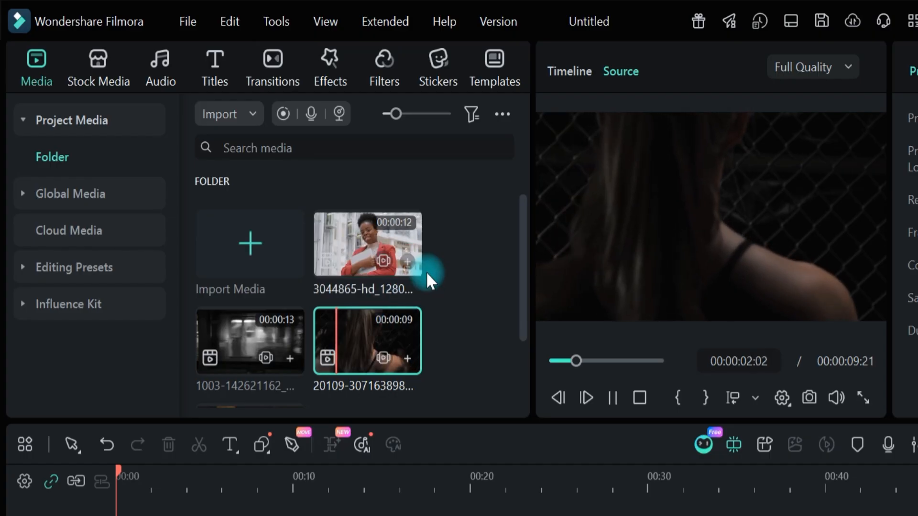
click(444, 250)
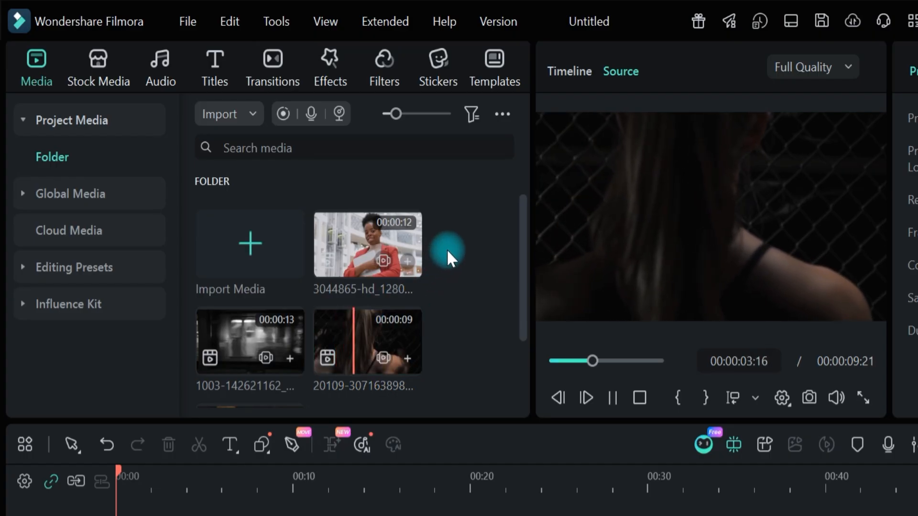
right_click(459, 231)
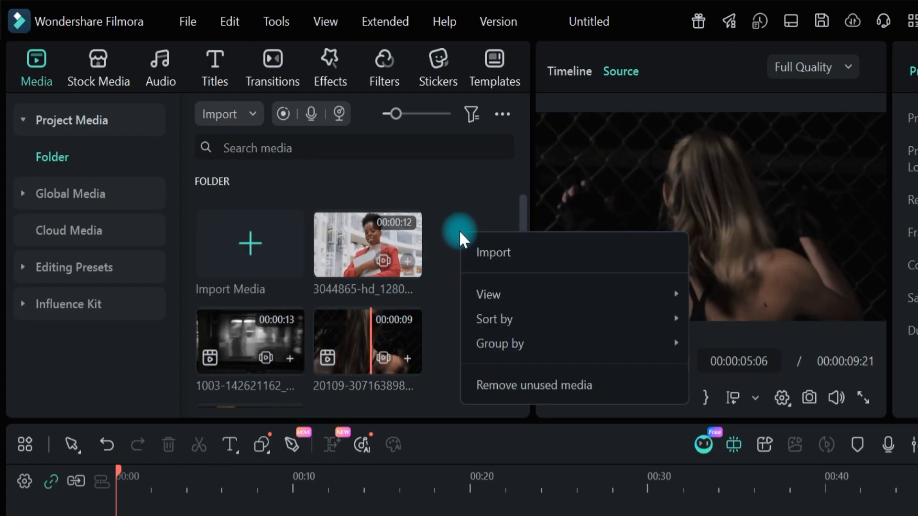
click(452, 200)
click(503, 114)
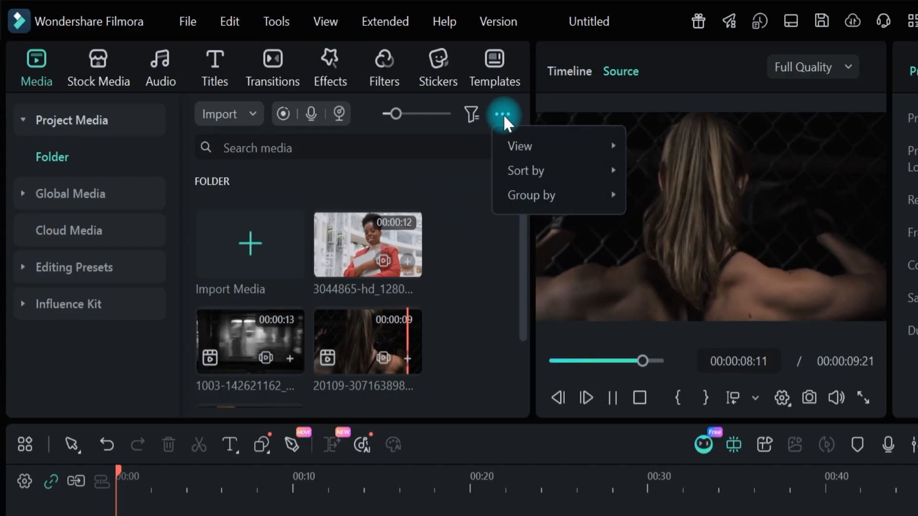
click(480, 211)
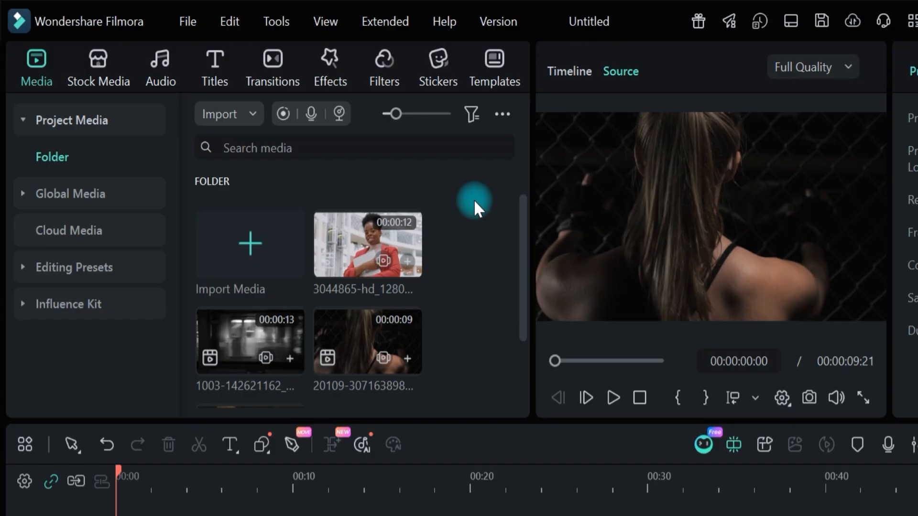
Step: Place the red-jacket clip at the start of Video 1, matching the project to 1280x720 24fps without asking again
drag(396, 258, 171, 391)
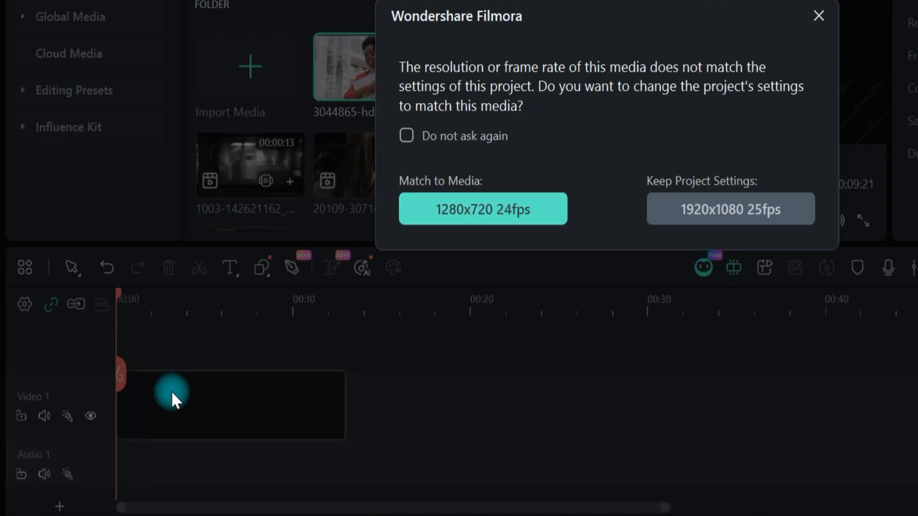
click(406, 135)
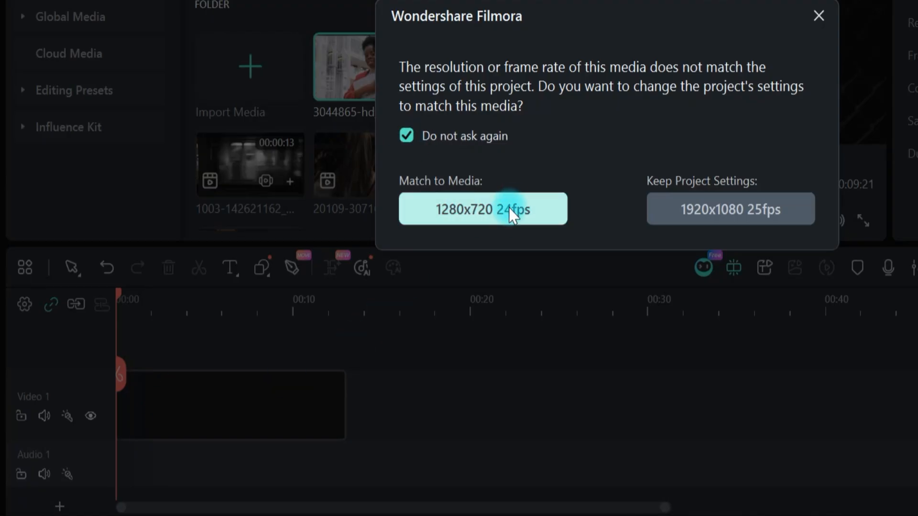
click(514, 207)
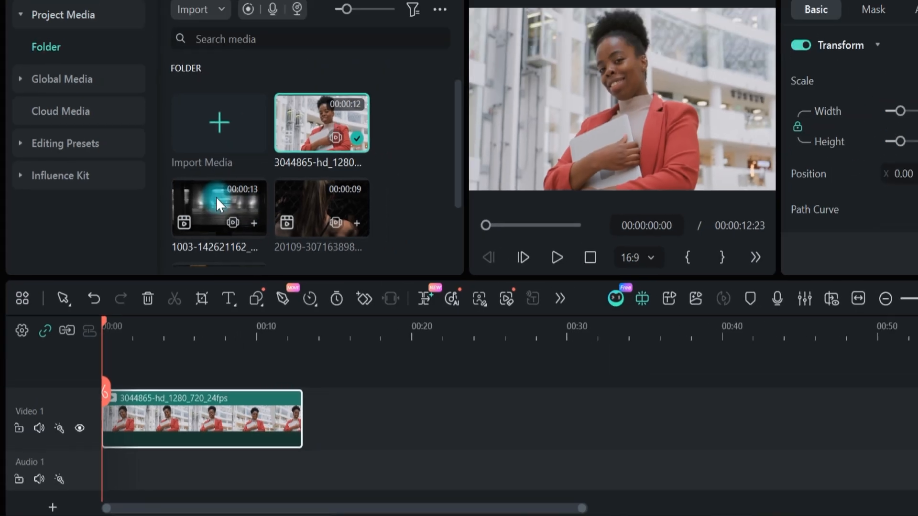
right_click(216, 197)
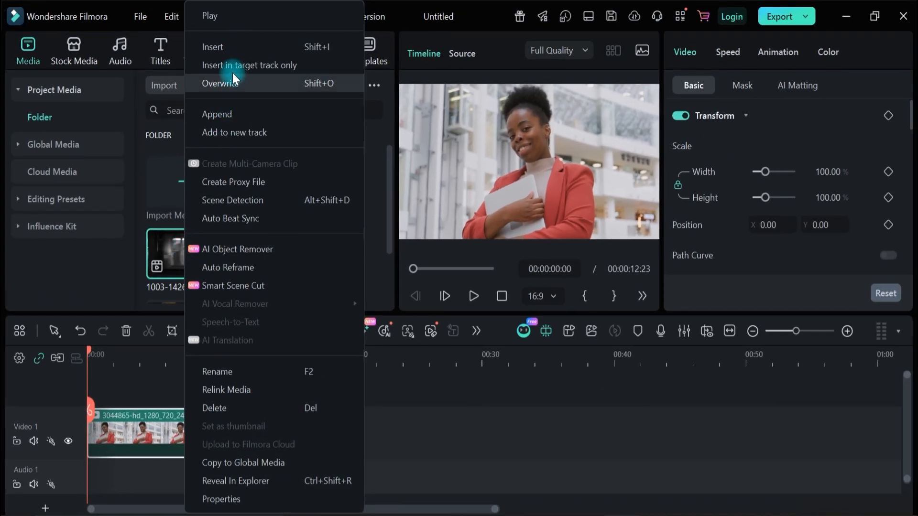
click(234, 47)
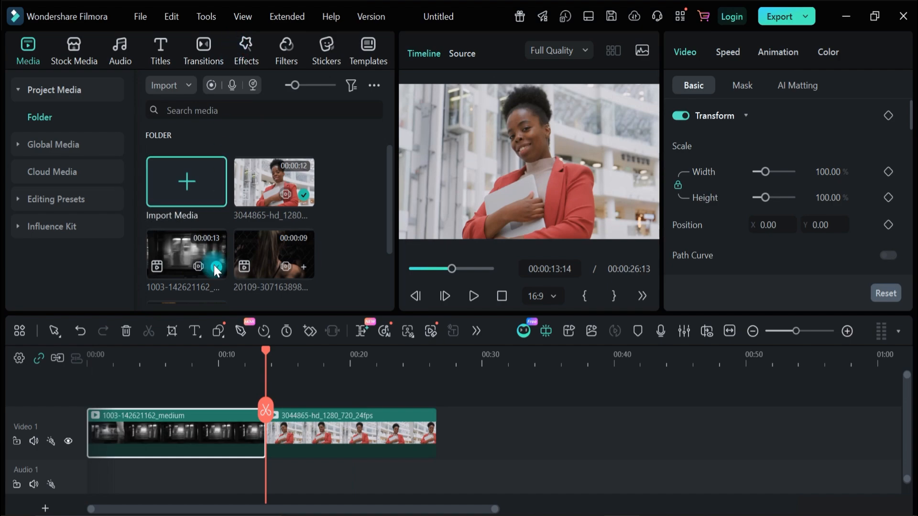
drag(264, 377, 283, 392)
drag(186, 437, 182, 462)
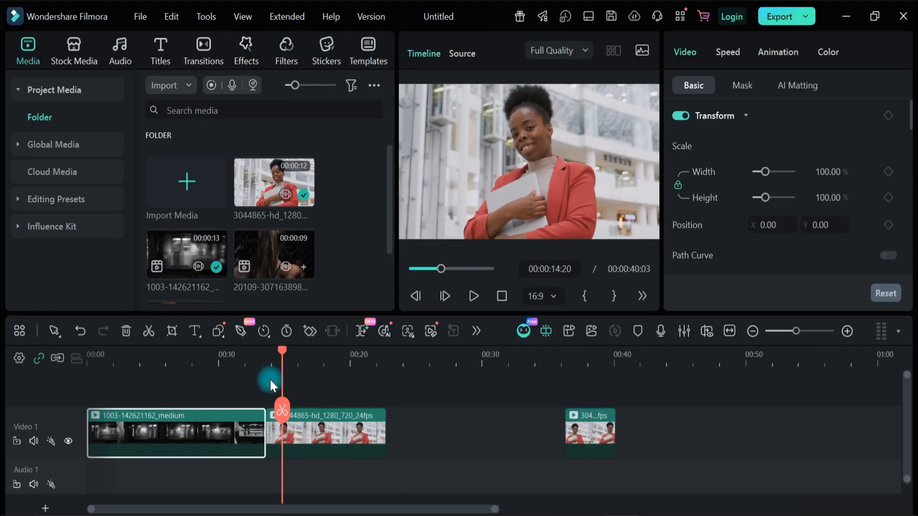
Step: Move the train clip up to Video 2 and line up both red-jacket pieces beneath it on Video 1, and preview the overlap
drag(221, 419, 226, 378)
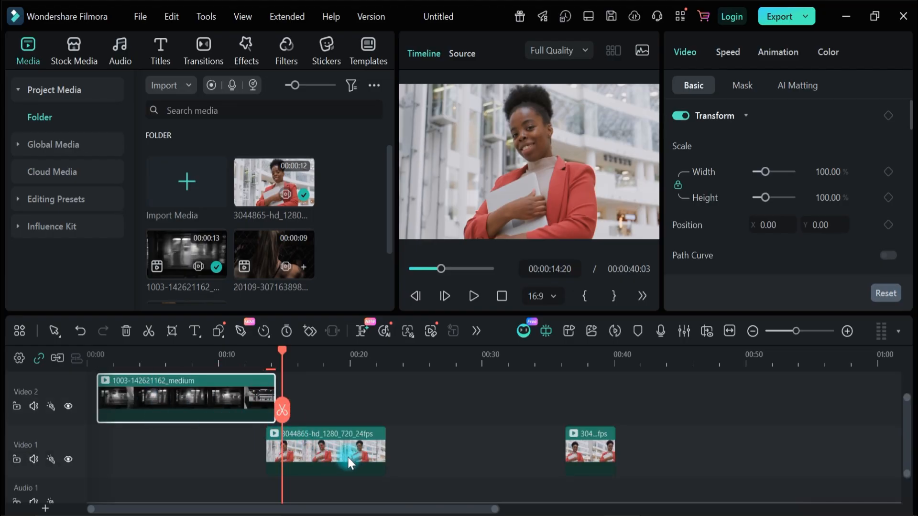
drag(358, 455, 183, 454)
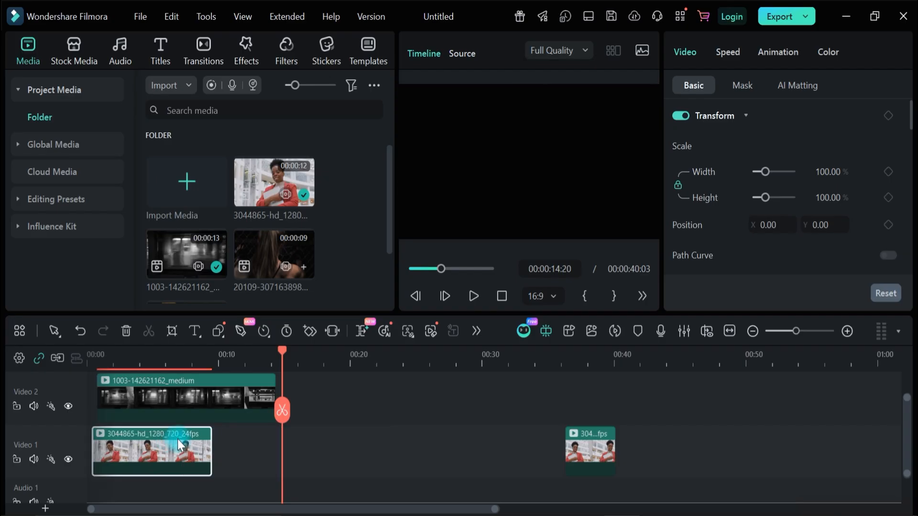
drag(177, 358, 177, 381)
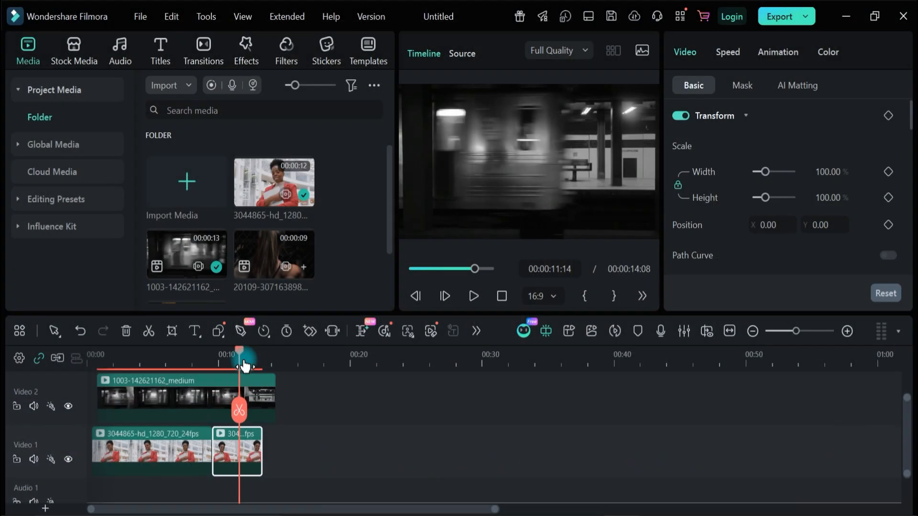
mouse_move(233, 369)
mouse_down()
mouse_move(184, 365)
mouse_move(225, 365)
mouse_up()
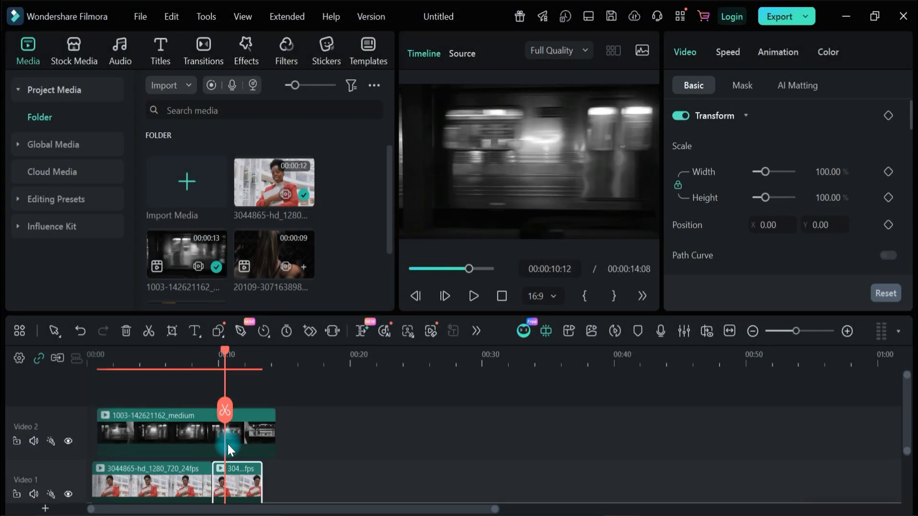
Step: Stack the short red-jacket piece on Video 3 over the end of the train clip, and delete it after previewing
drag(234, 476, 239, 366)
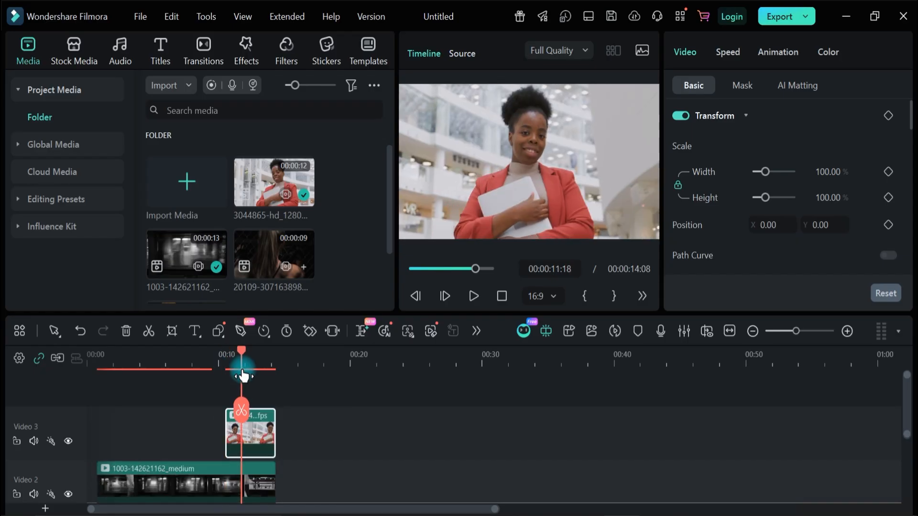
drag(156, 379, 247, 378)
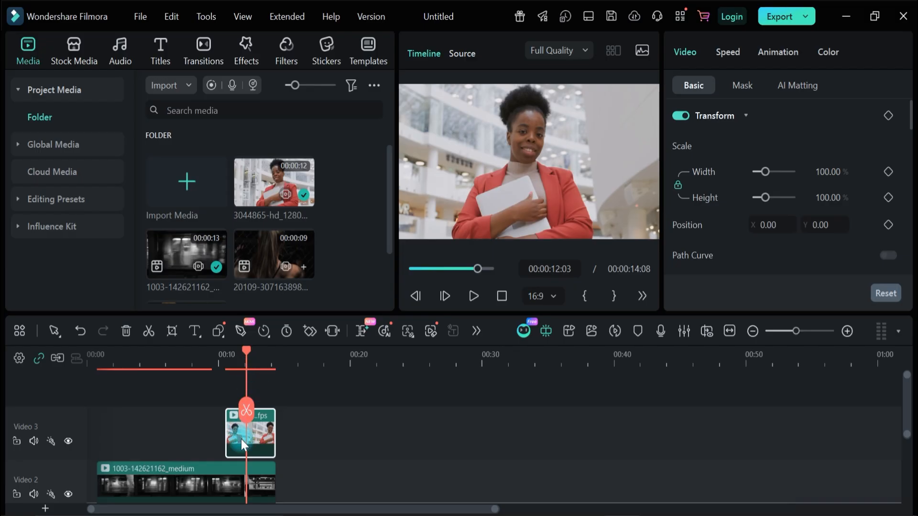
key(Delete)
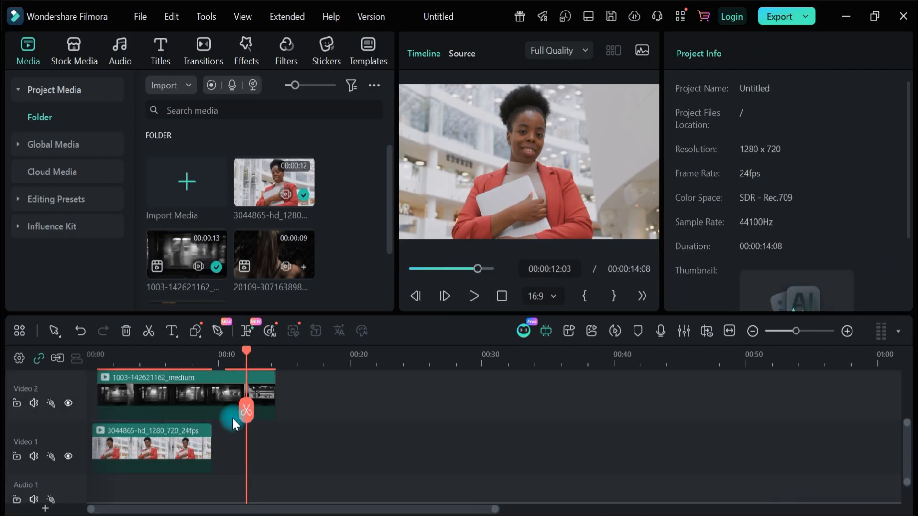
Step: Rename the train clip on the Video 2 track as f8
right_click(210, 402)
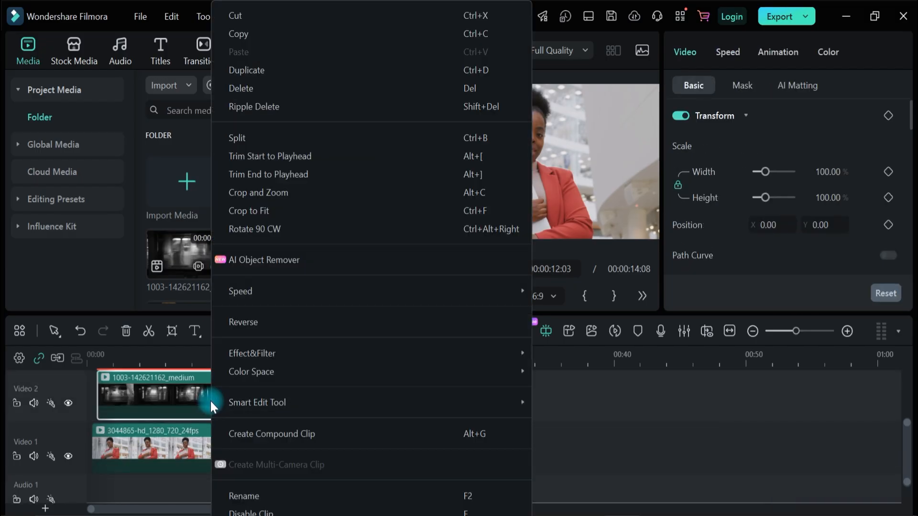
scroll(268, 381, down, 5)
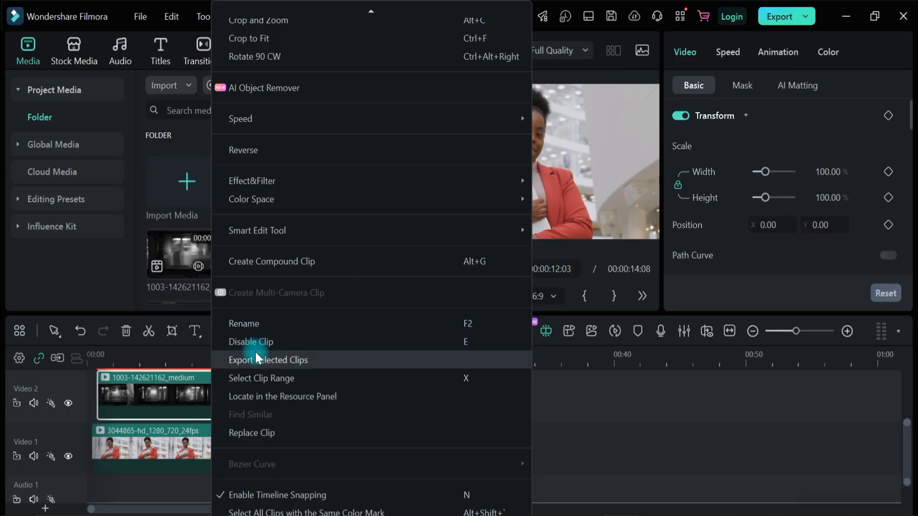
click(248, 324)
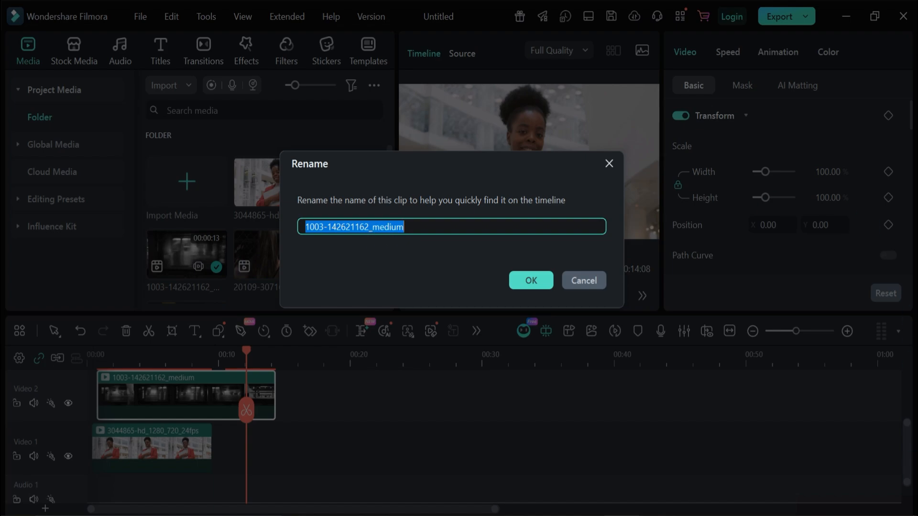
text(f8)
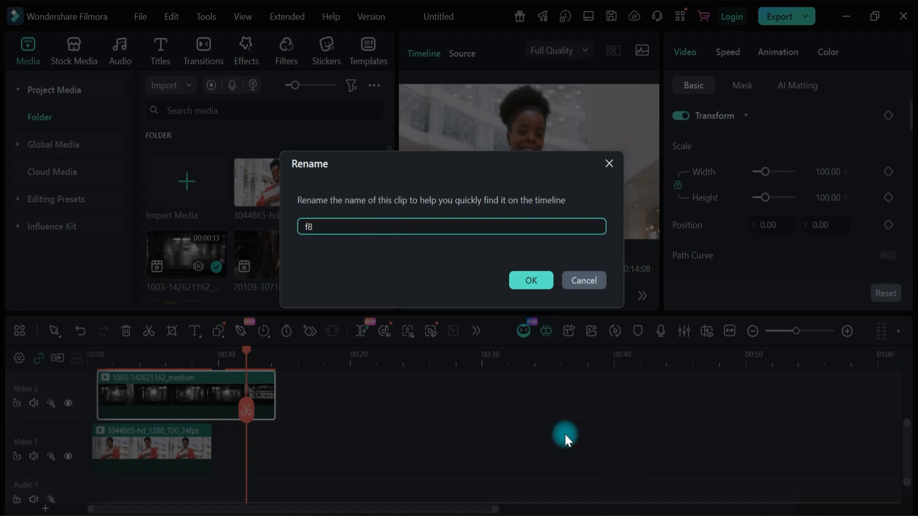
click(531, 280)
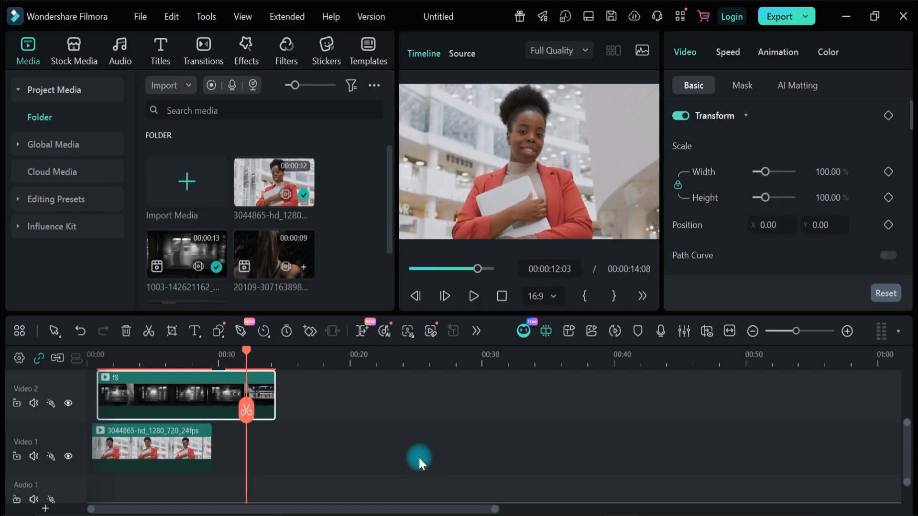
Step: Clear the timeline by deleting all clips on Video 1 and Video 2
mouse_move(799, 330)
mouse_down()
mouse_move(819, 333)
mouse_move(781, 334)
mouse_move(822, 327)
mouse_move(801, 328)
mouse_up()
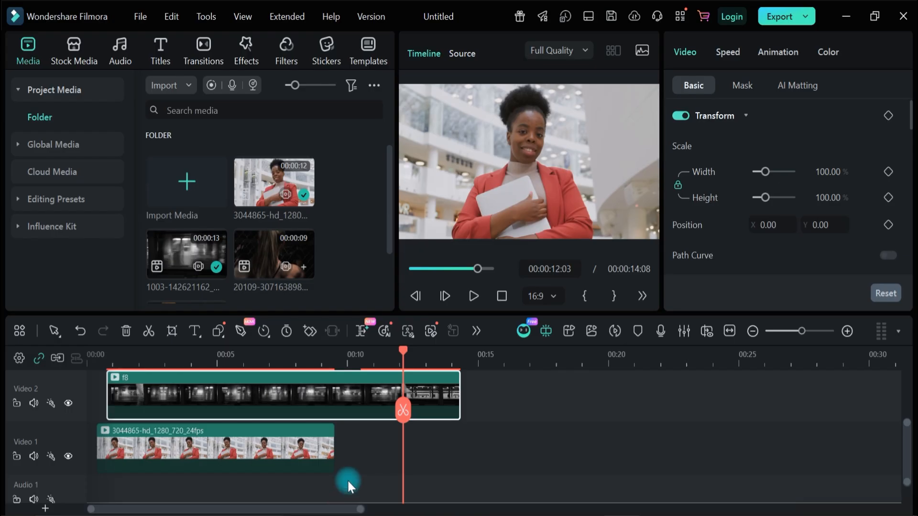
key(ctrl+a)
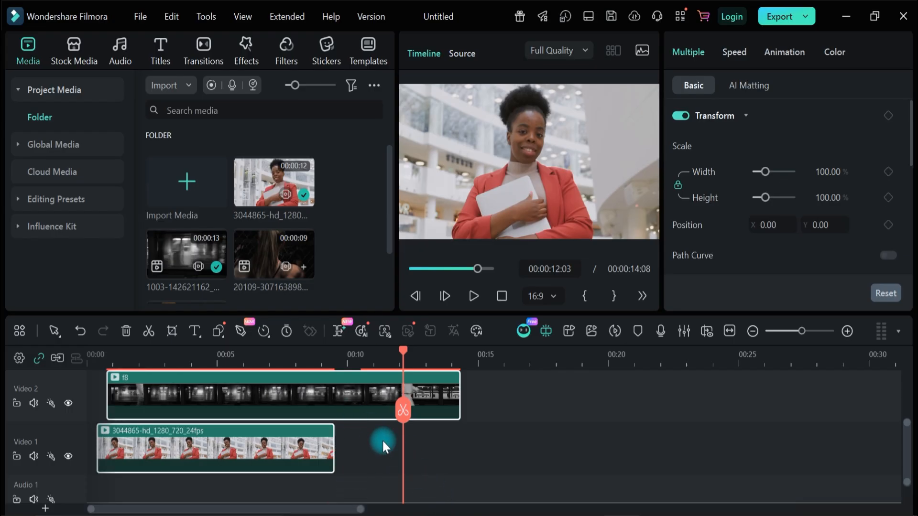
key(Delete)
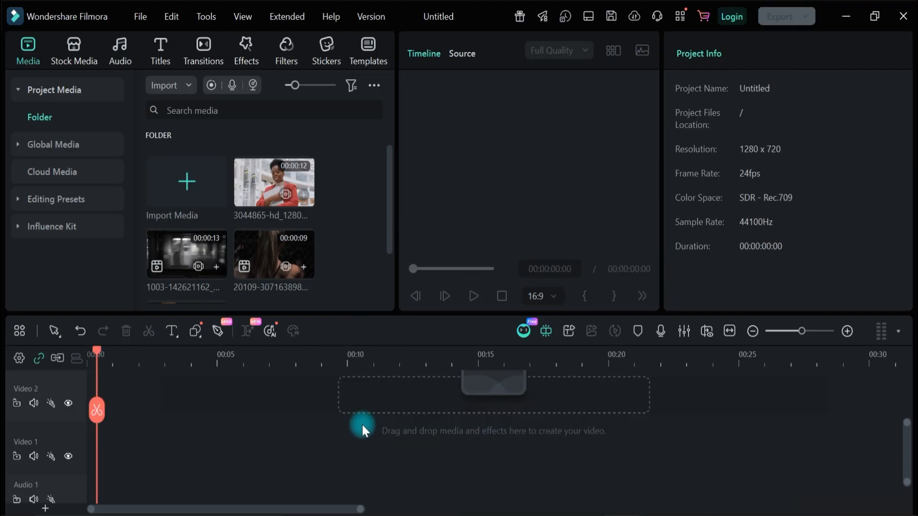
click(306, 269)
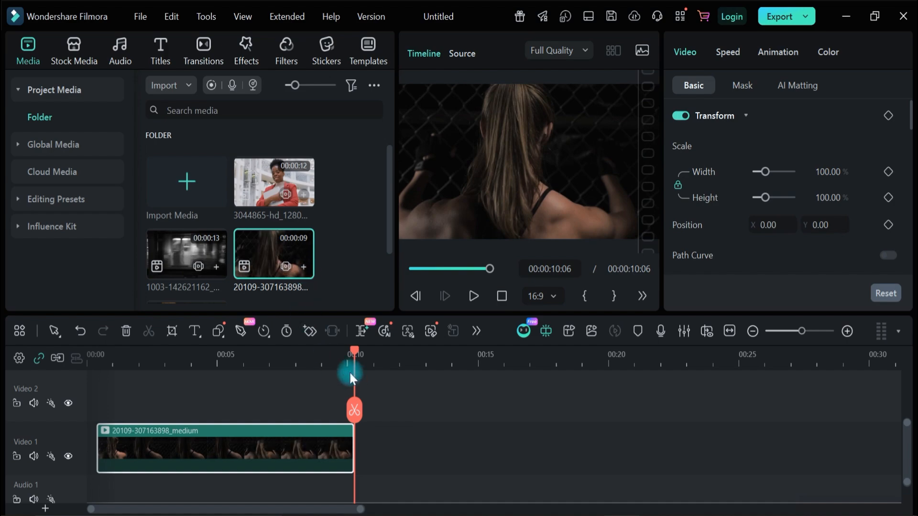
drag(354, 367, 35, 406)
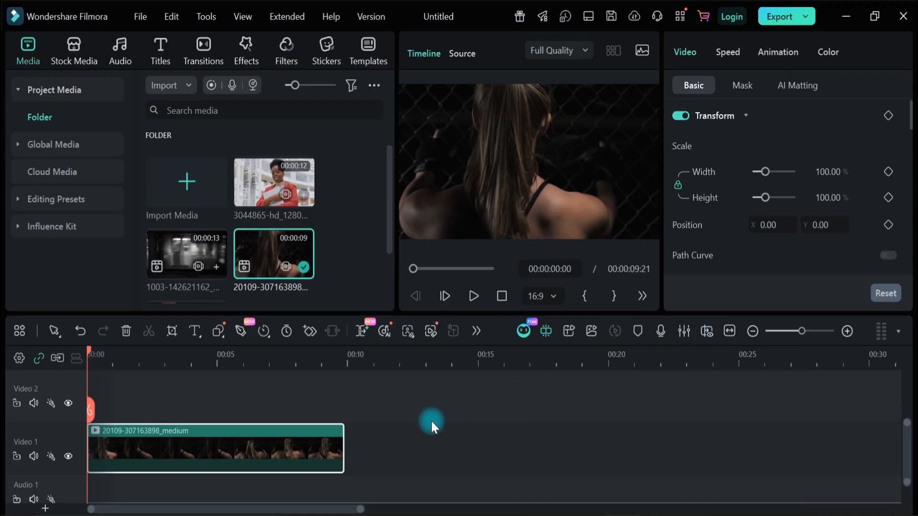
click(730, 330)
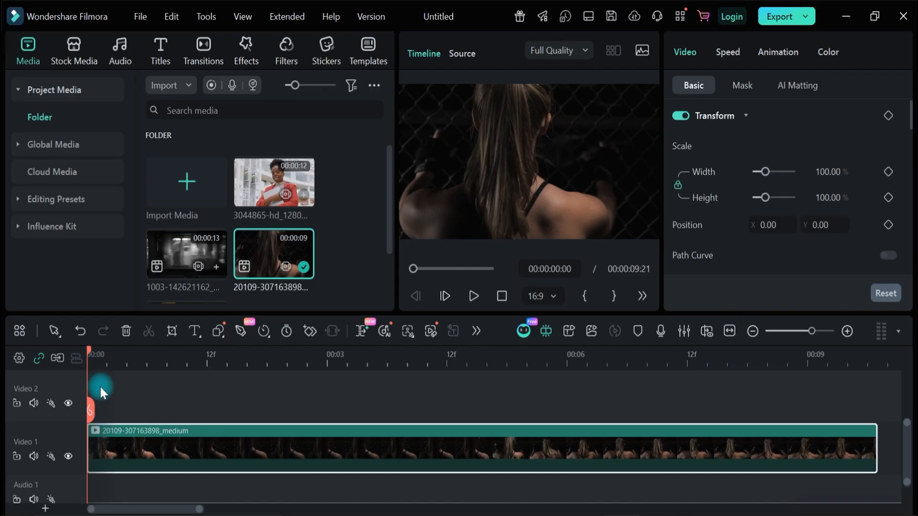
Step: Split the long-haired woman clip at 00:00:00:19 and delete the short opening part
click(137, 414)
click(141, 442)
drag(93, 356, 151, 375)
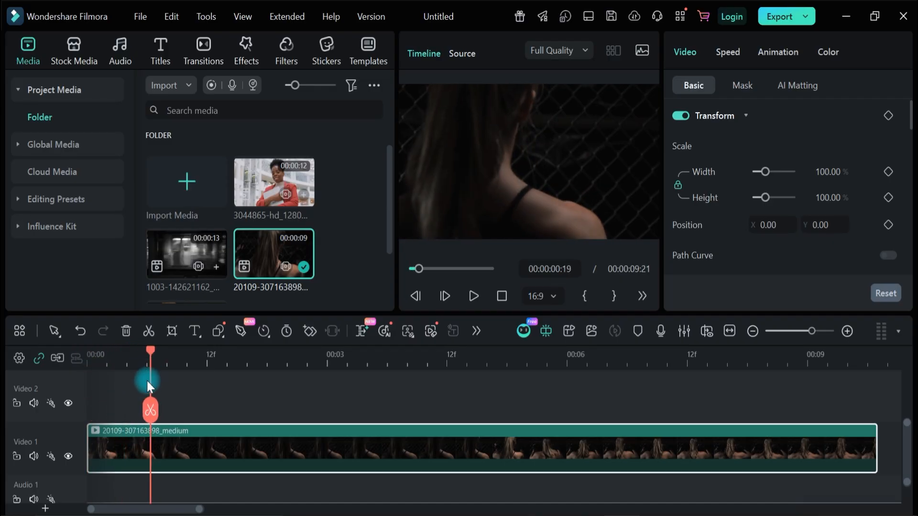
click(151, 408)
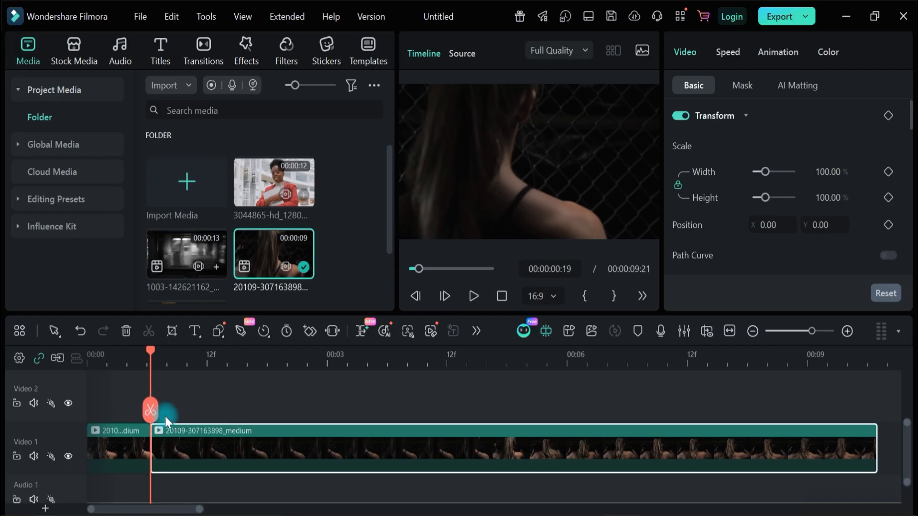
click(117, 445)
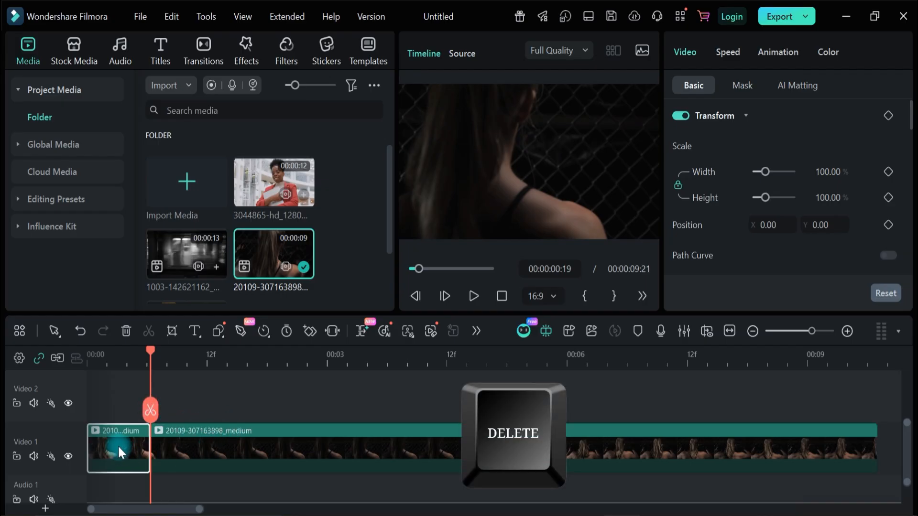
key(Delete)
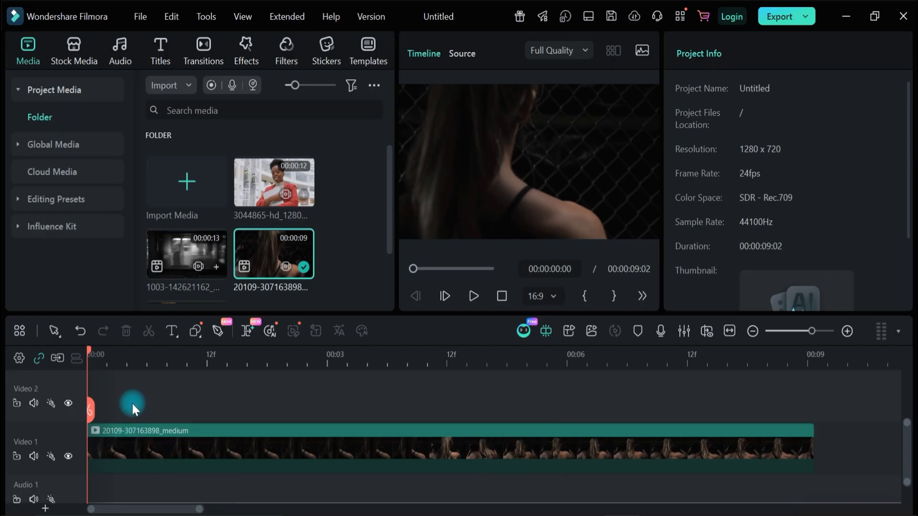
Step: Trim the start and end of the remaining clip, shortening it to about 6 seconds 11 frames
click(136, 438)
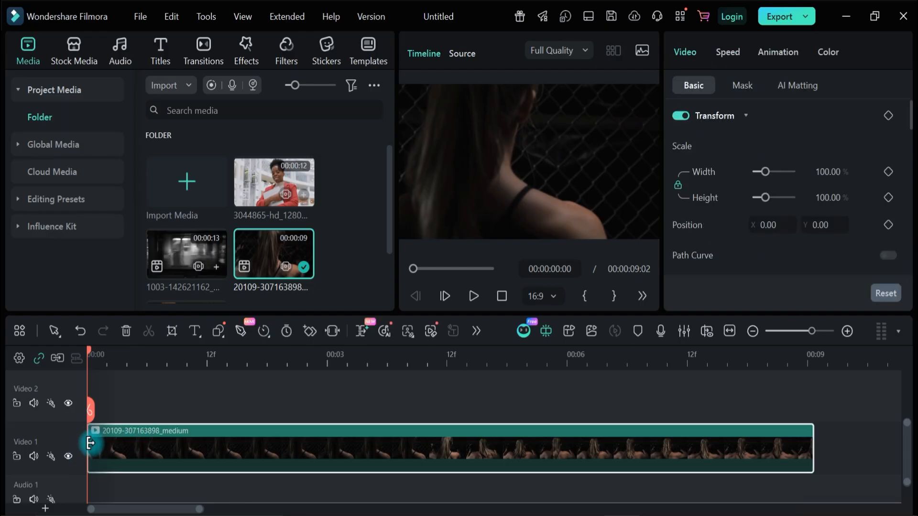
drag(90, 442, 201, 450)
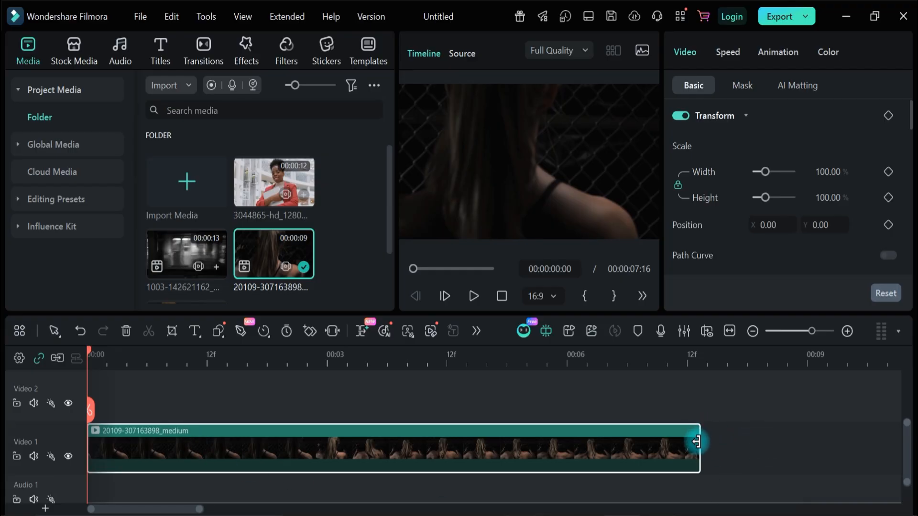
drag(697, 439, 601, 453)
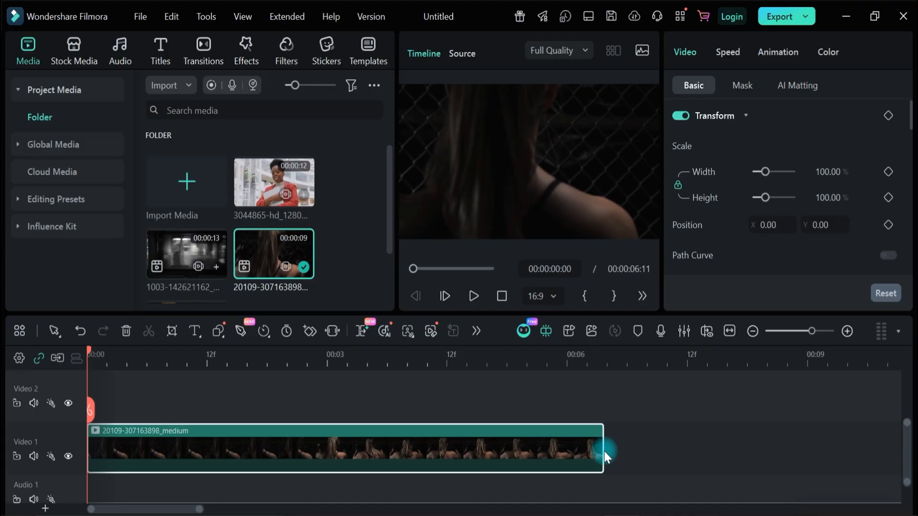
Step: Split the trimmed clip at 00:00:01:22 and delete the piece before the cut
click(239, 364)
click(240, 410)
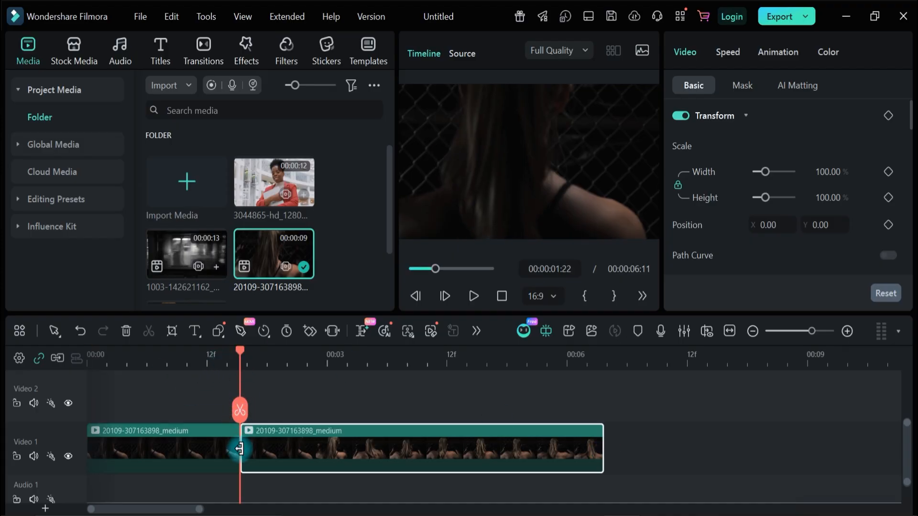
click(165, 451)
drag(141, 452, 176, 437)
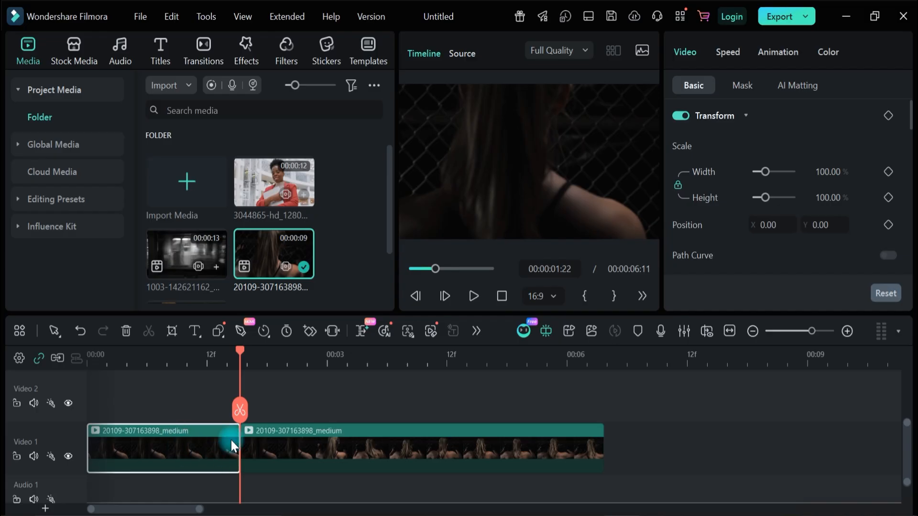
drag(240, 369, 220, 366)
click(205, 447)
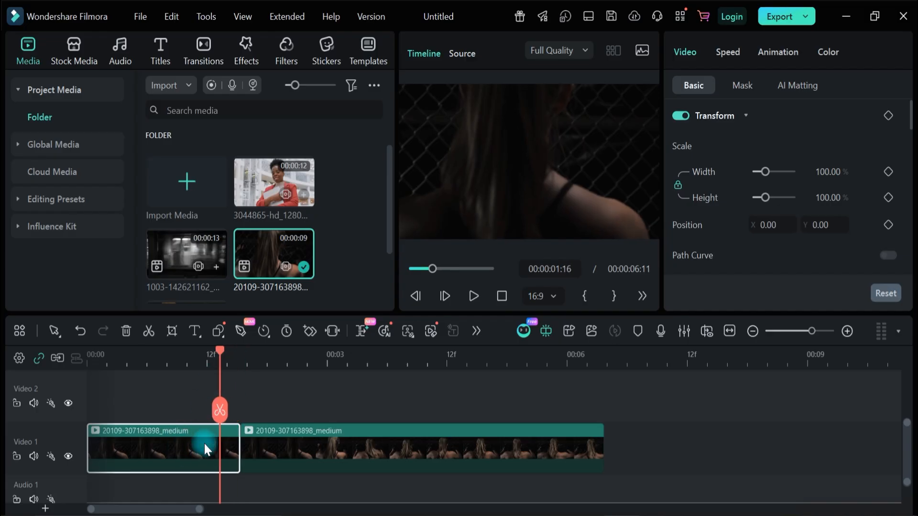
key(Delete)
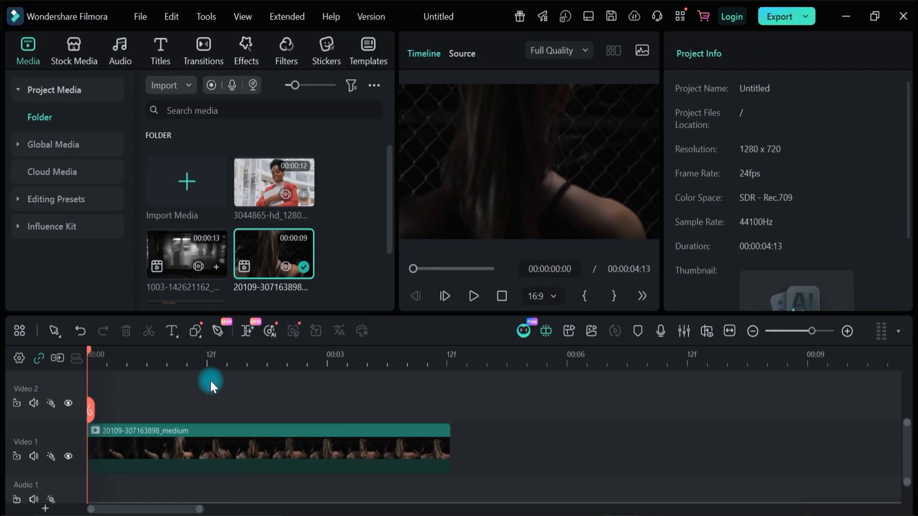
Step: Split the clip at 00:00:01:23 and again near the 3-second mark, and undo the splits
drag(209, 367, 243, 375)
click(238, 411)
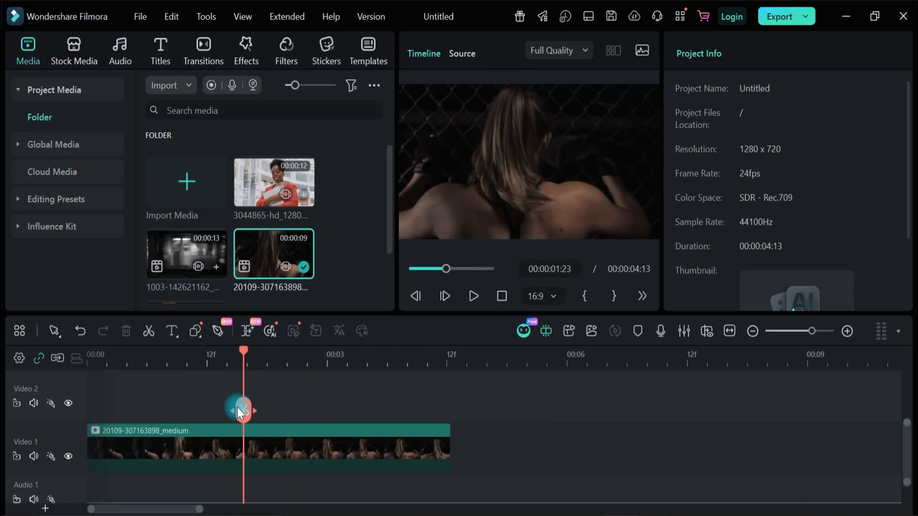
click(241, 410)
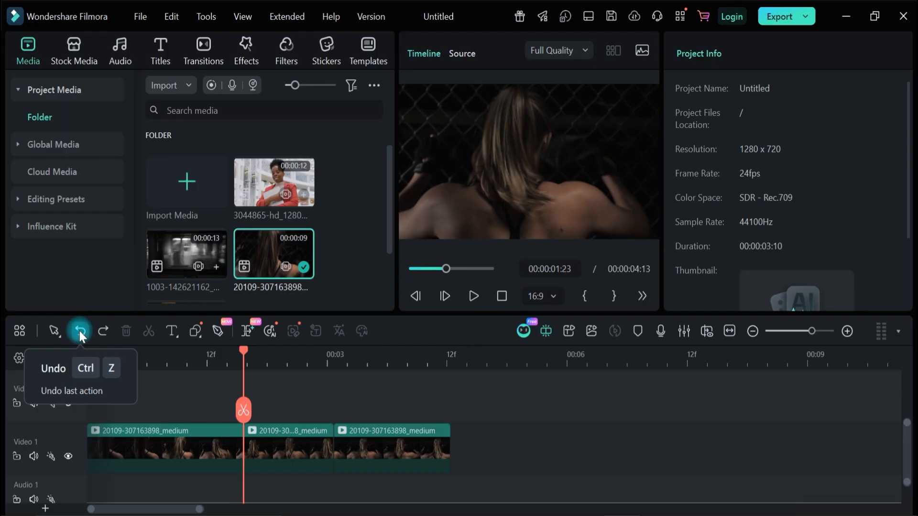
click(80, 331)
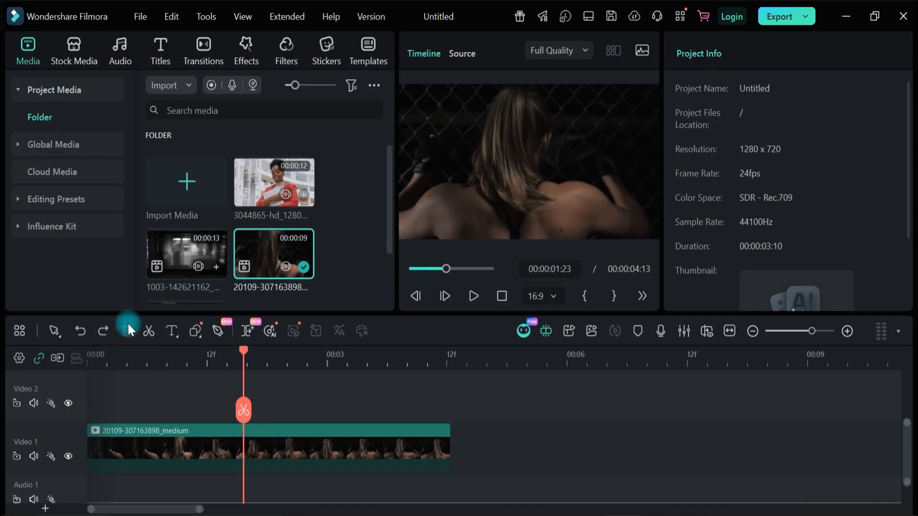
click(128, 331)
click(76, 331)
click(154, 424)
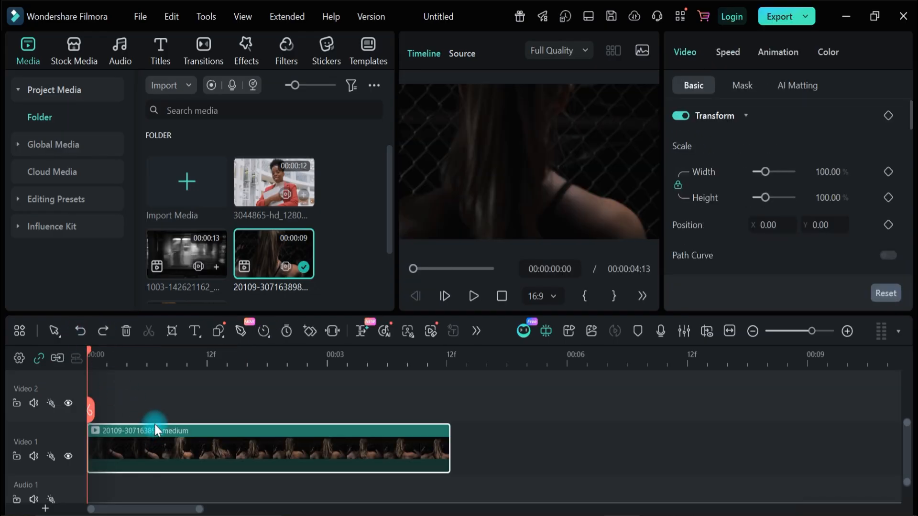
click(173, 329)
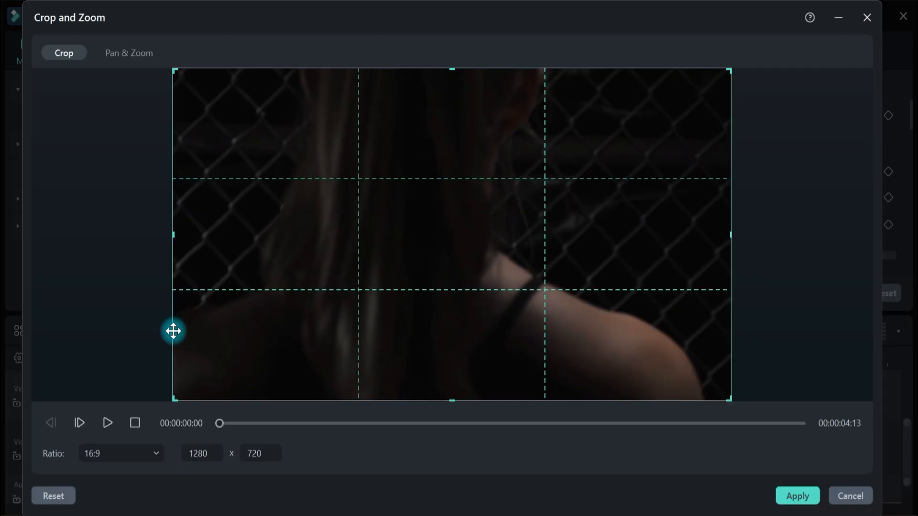
click(154, 453)
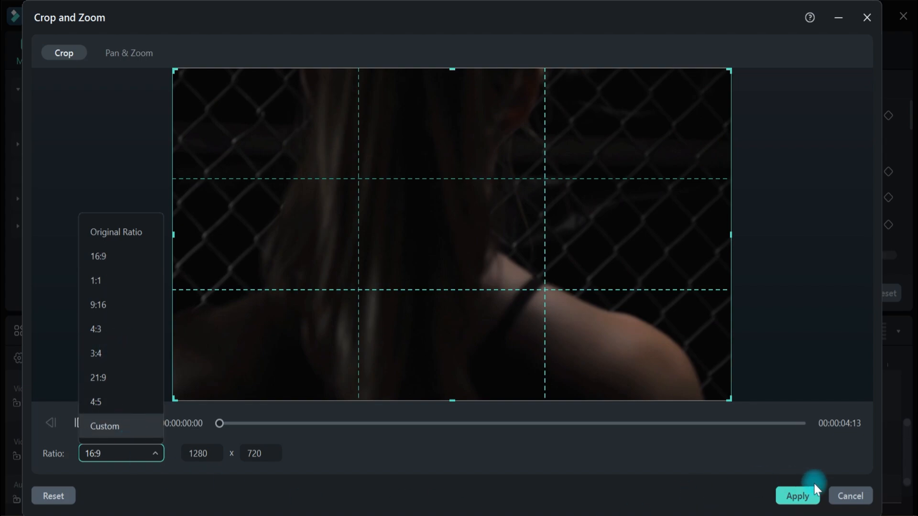
click(847, 495)
click(847, 497)
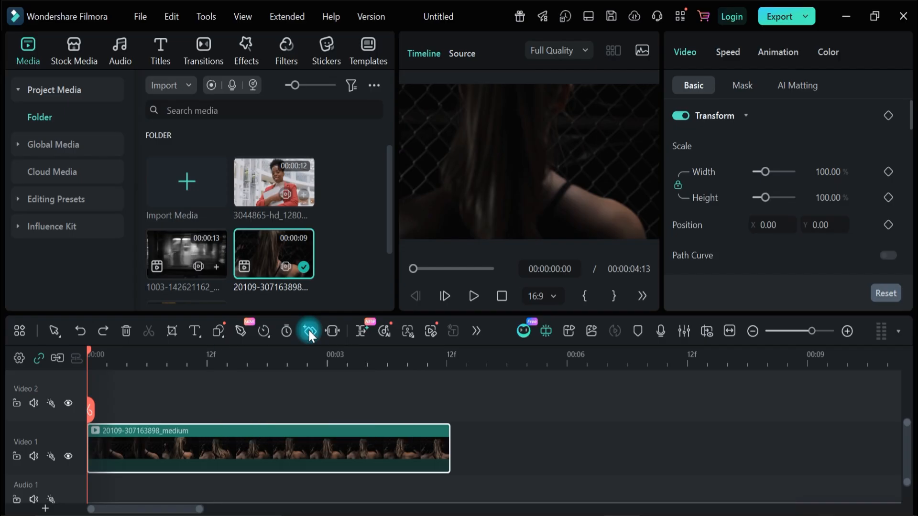
Step: Preview the clip on Video 1 by playing it from 00:00:01:06
click(148, 381)
drag(125, 359, 187, 365)
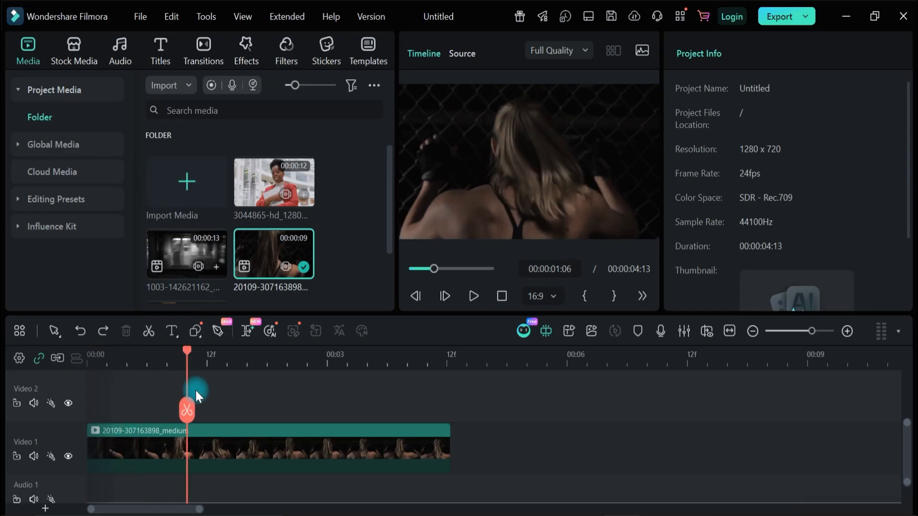
key(space)
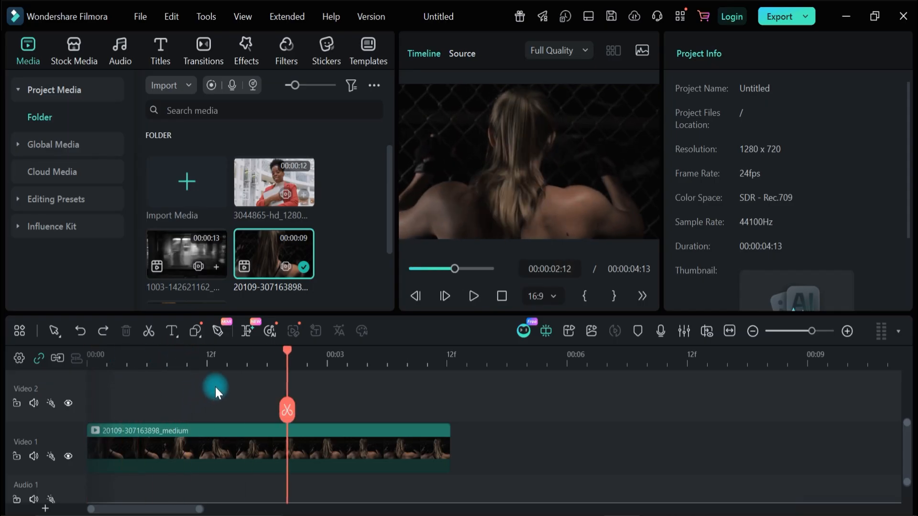
Step: Undo the last deletion on Video 1 and delete the opening piece before the cut again
key(ctrl+z)
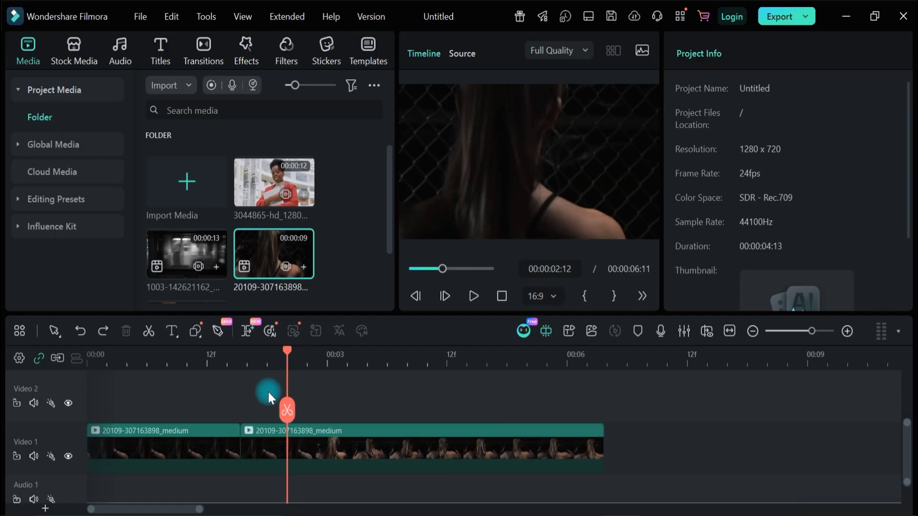
click(214, 437)
key(Delete)
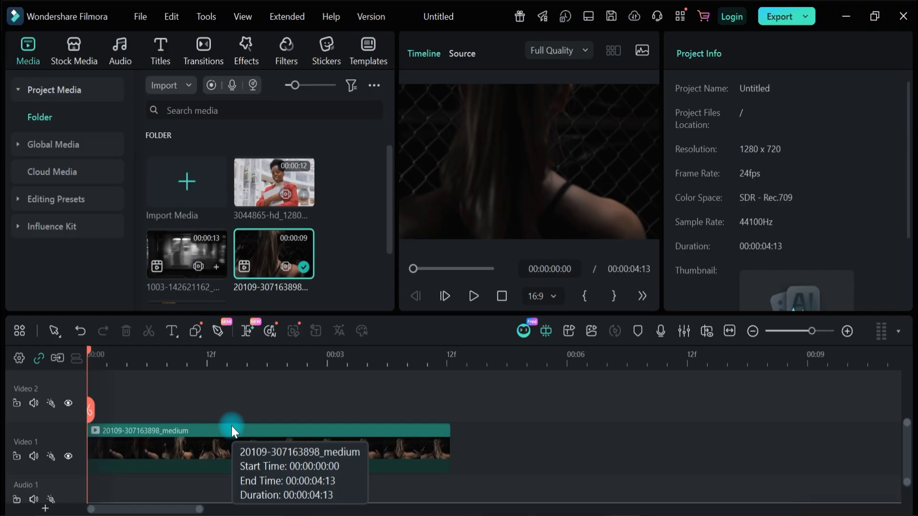
scroll(231, 426, up, 3)
scroll(232, 427, down, 6)
scroll(232, 426, up, 5)
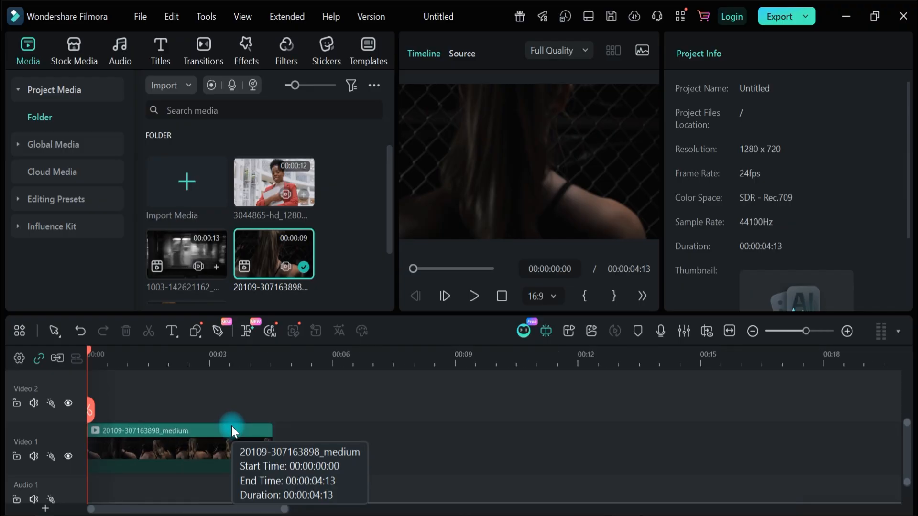
scroll(231, 426, down, 2)
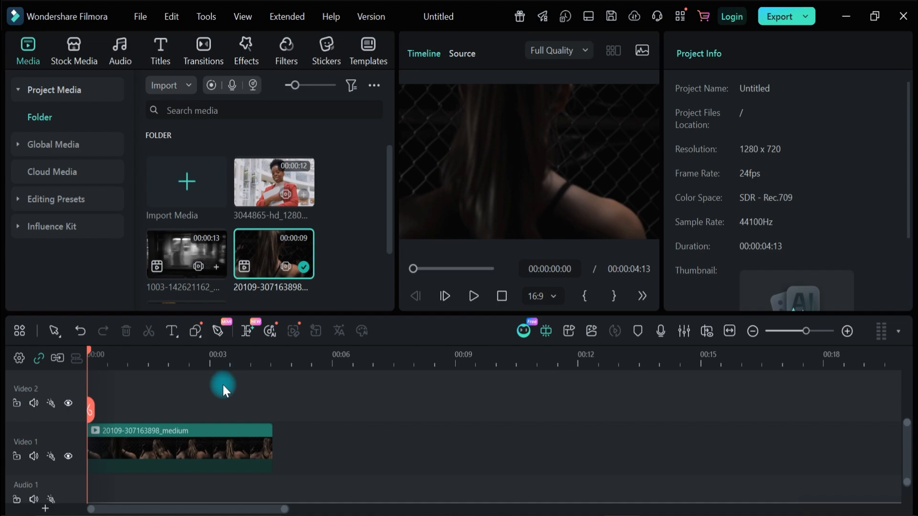
click(137, 447)
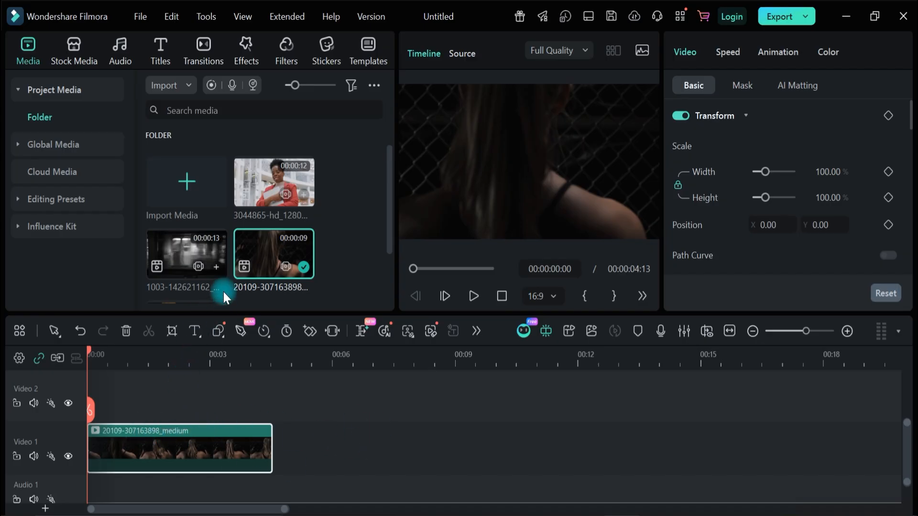
drag(215, 268, 115, 388)
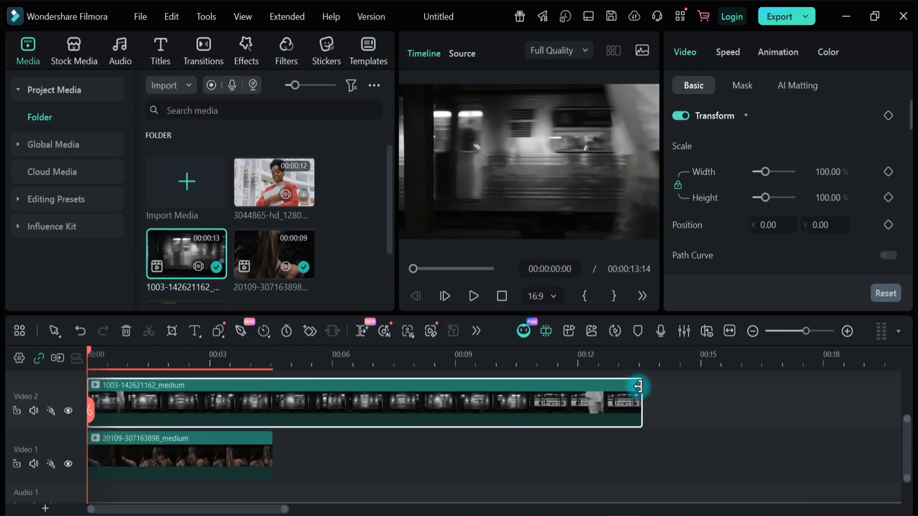
drag(638, 387, 271, 403)
Step: Look over the stacked video tracks and delete the train clip from Video 2
scroll(220, 407, up, 2)
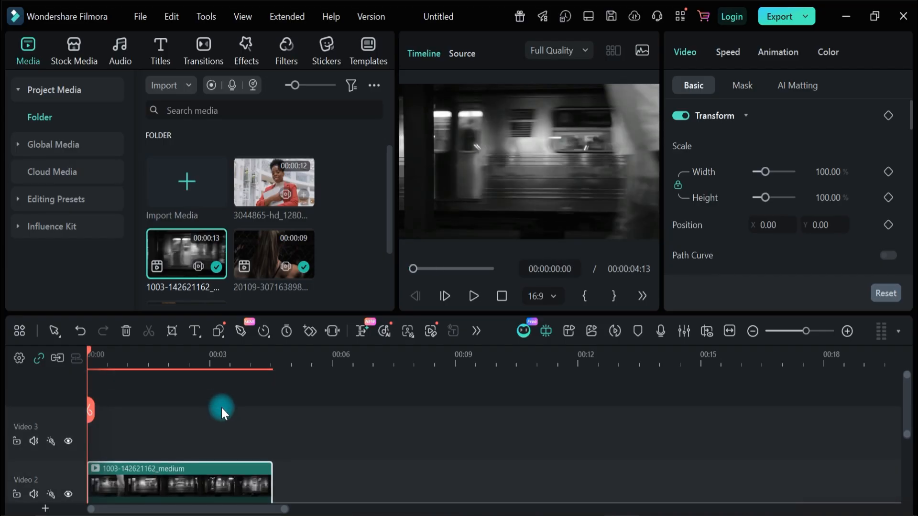
scroll(225, 409, down, 3)
scroll(228, 411, up, 3)
scroll(229, 411, down, 3)
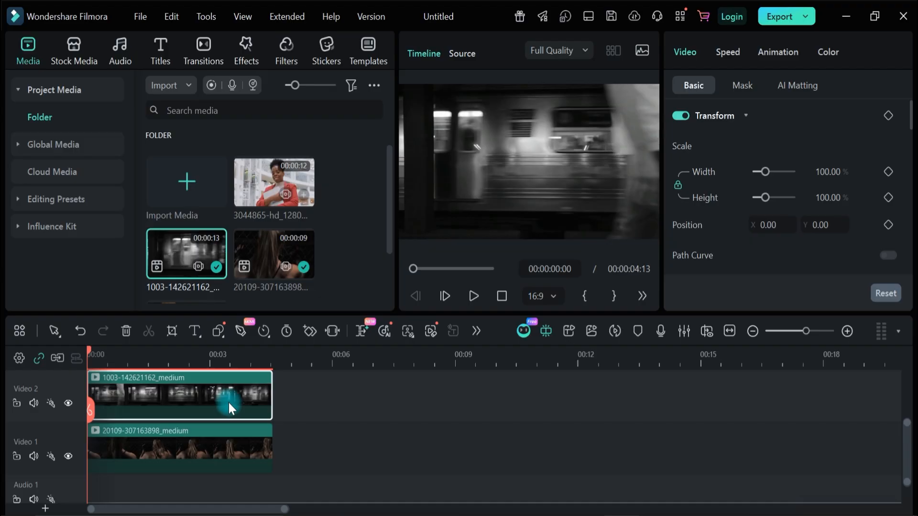
key(Delete)
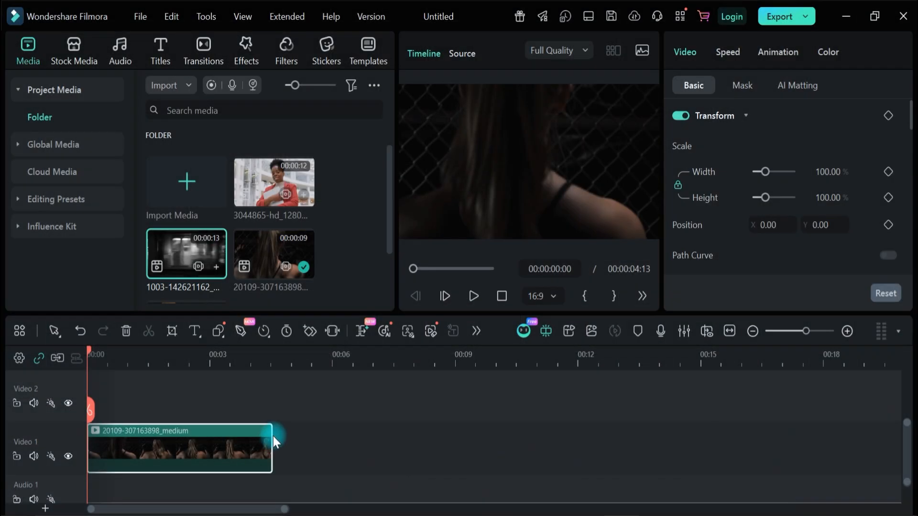
click(280, 429)
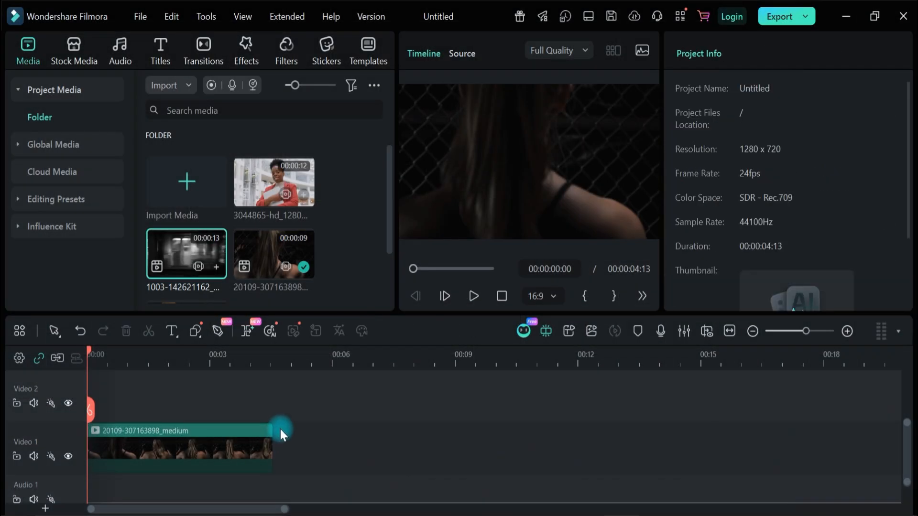
click(256, 444)
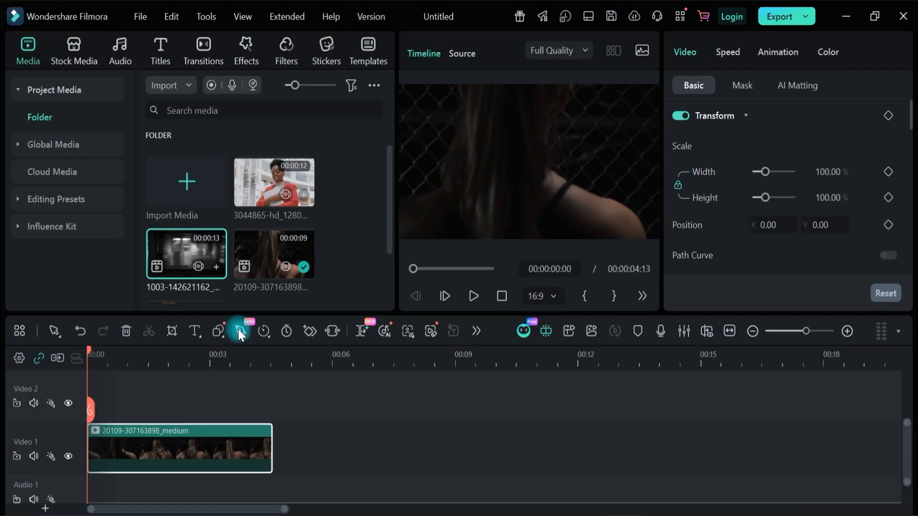
click(214, 394)
Step: Browse the audio library and add Dance Monkey from the Trending music to Audio 1 at the start of the timeline
click(729, 332)
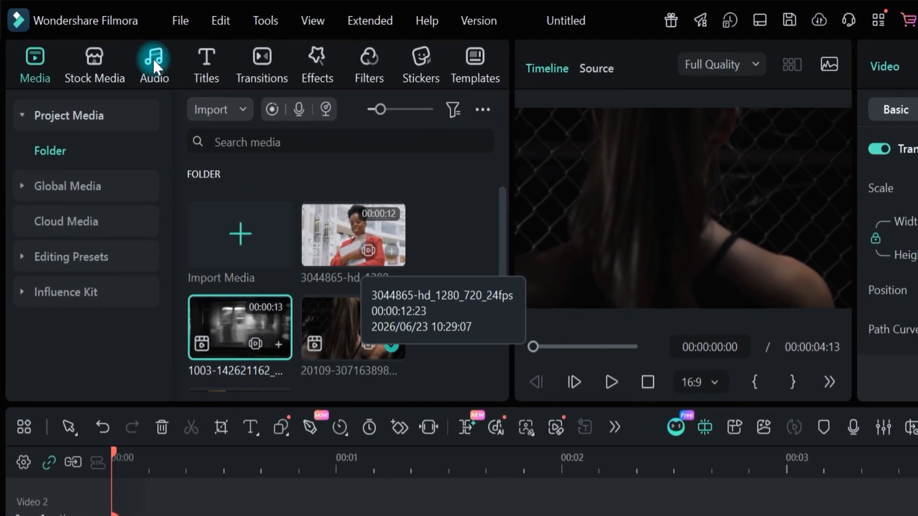
click(154, 58)
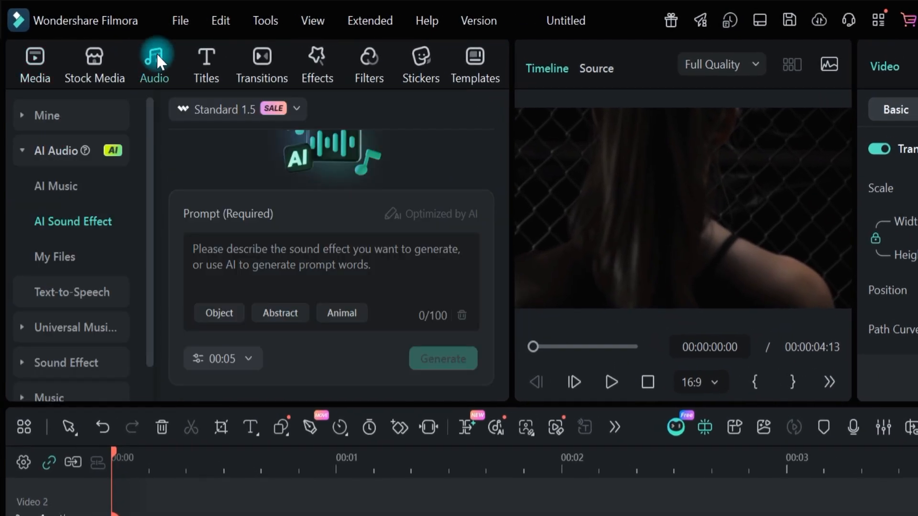
click(74, 289)
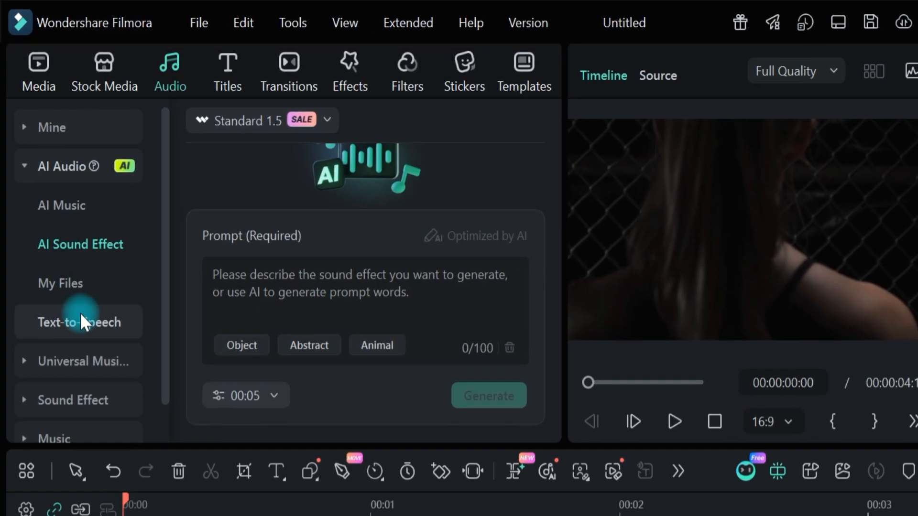
click(89, 137)
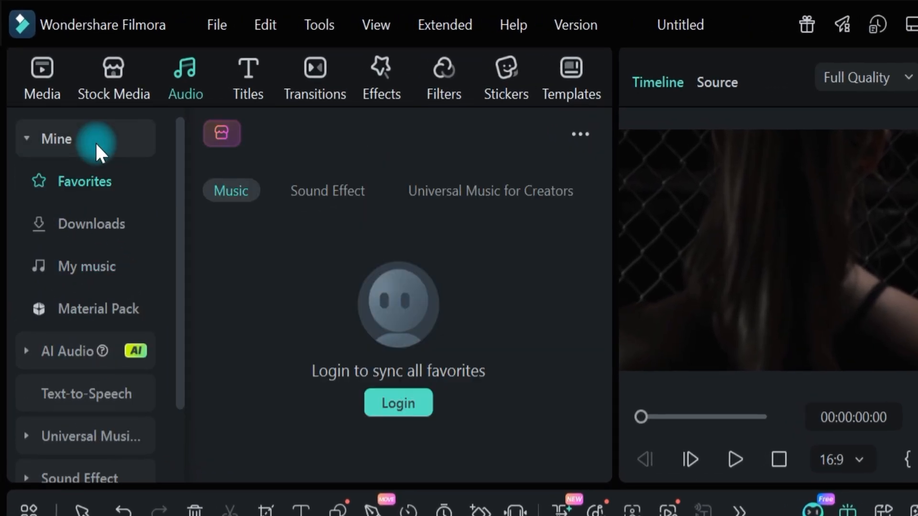
scroll(96, 437, down, 2)
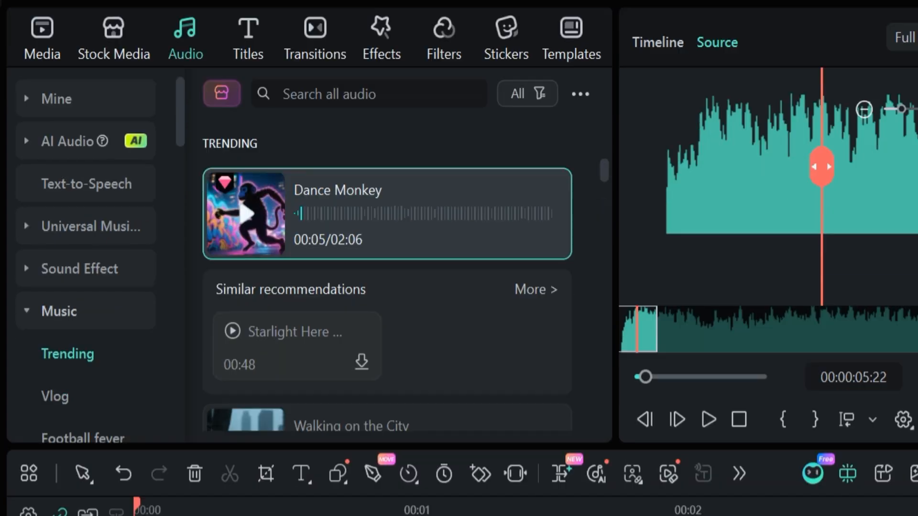
drag(297, 253, 255, 463)
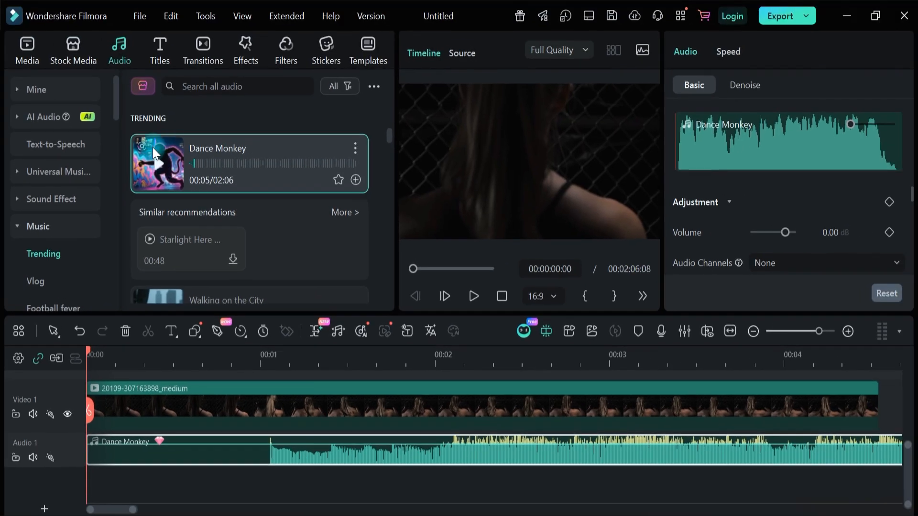
Step: Import the music file As You Fade Away - NEFFEX and place it at the start of Audio 2
click(28, 45)
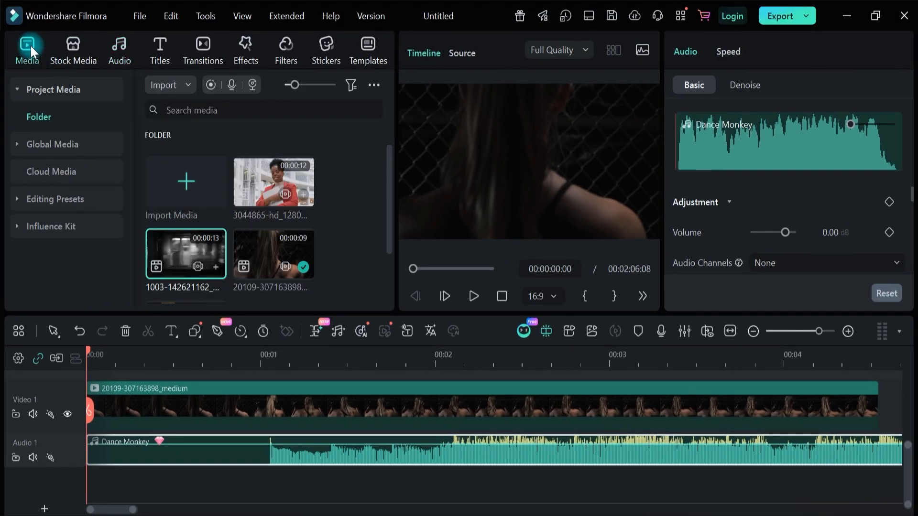
click(178, 183)
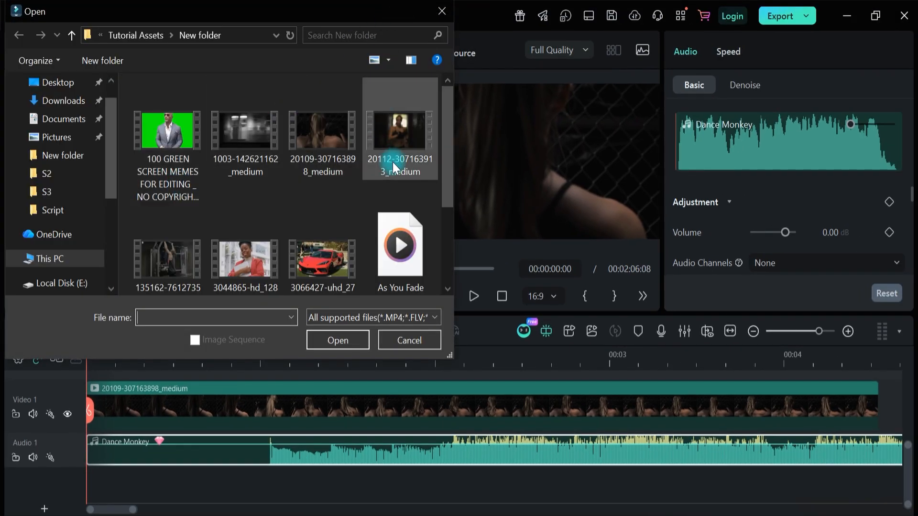
click(399, 246)
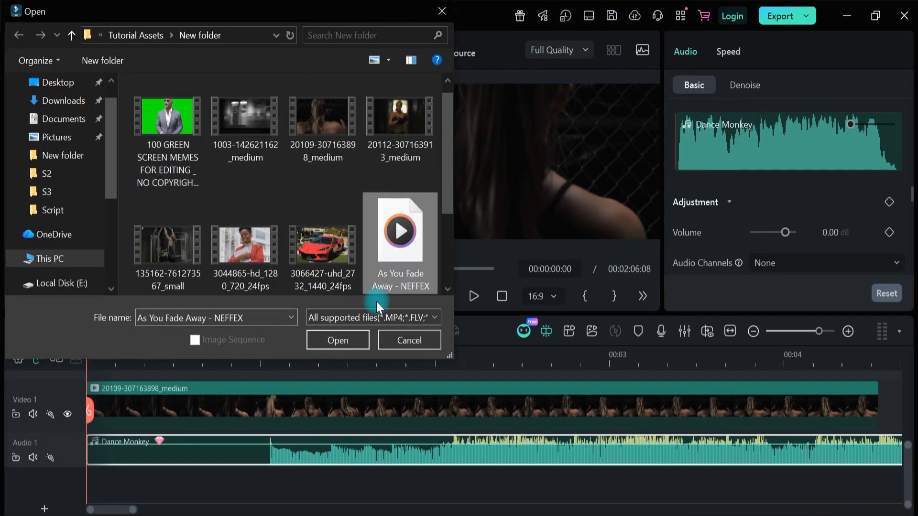
click(350, 342)
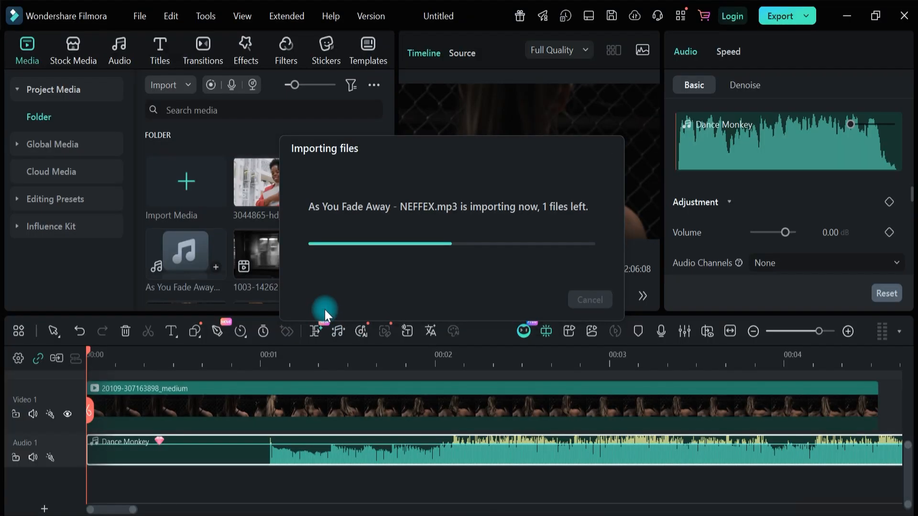
drag(196, 262, 90, 487)
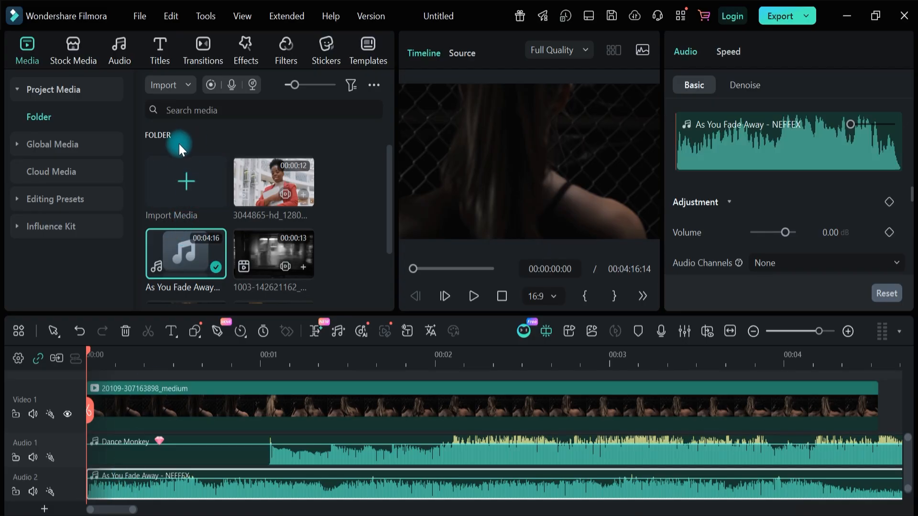
Step: Place the "how to edit templates in capcut desktop" video at the start of Video 2 and detach its audio
scroll(198, 229, down, 1)
drag(198, 246, 119, 397)
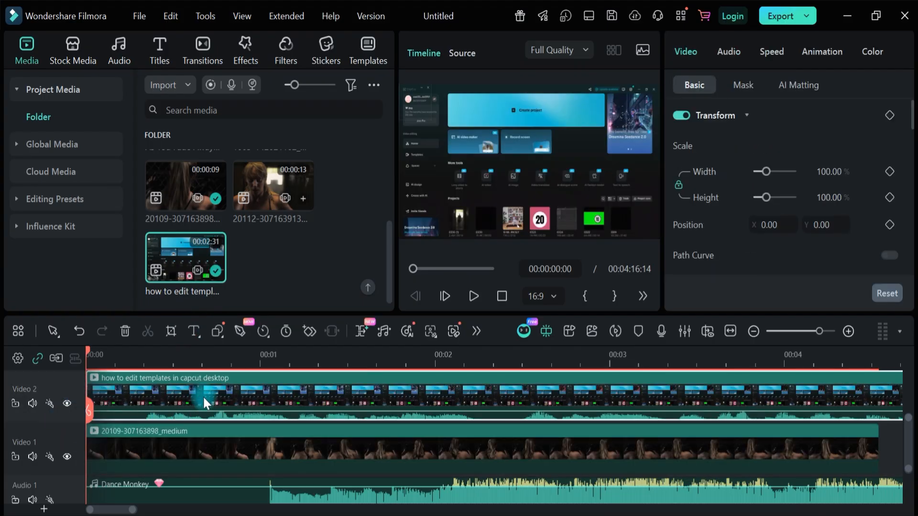
right_click(248, 398)
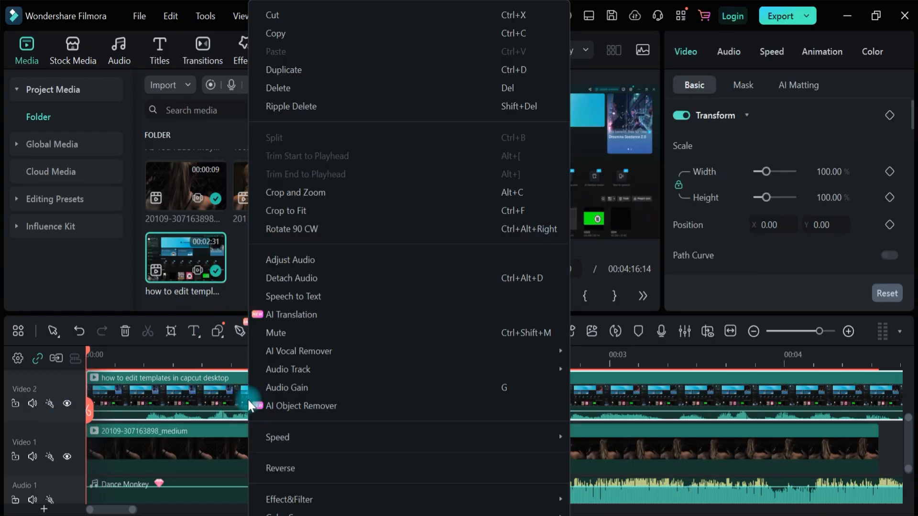
click(312, 279)
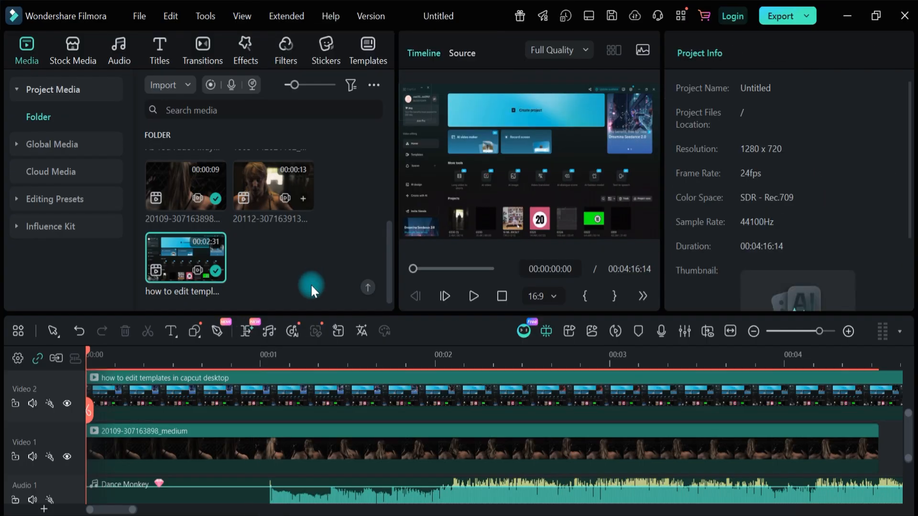
scroll(292, 461, down, 3)
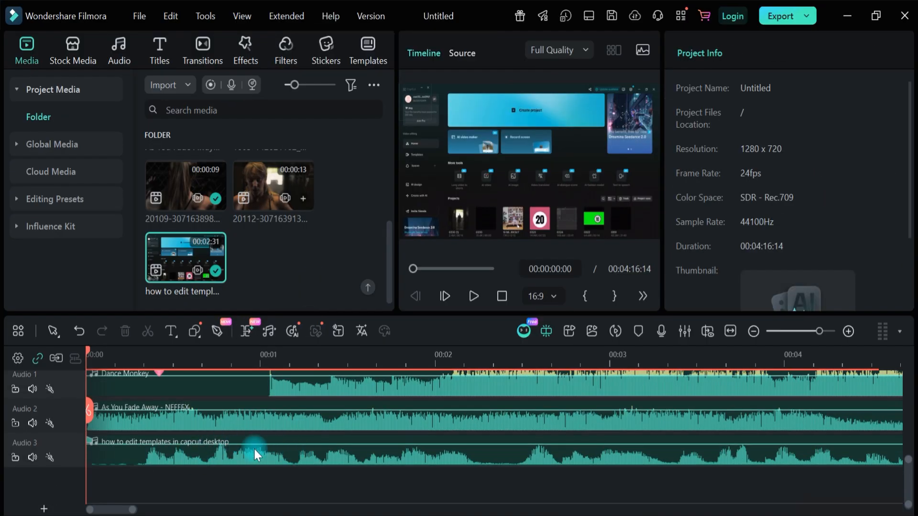
Step: Delete the detached audio from Audio 3 and the As You Fade Away - NEFFEX track from Audio 2
drag(246, 458, 358, 465)
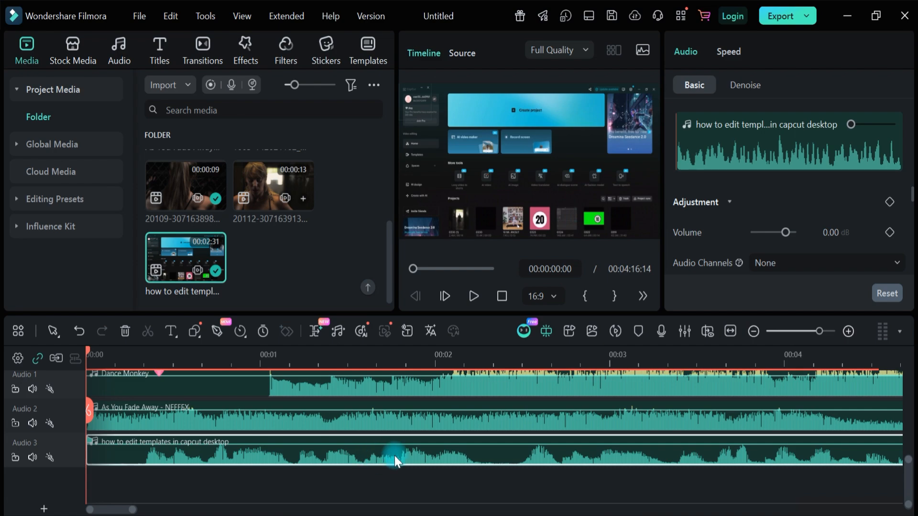
key(Delete)
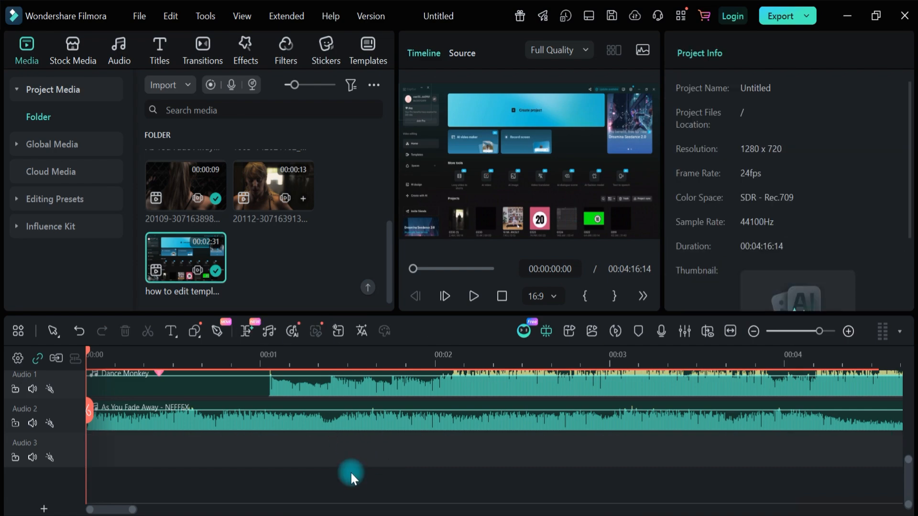
click(321, 423)
key(Delete)
scroll(302, 446, down, 1)
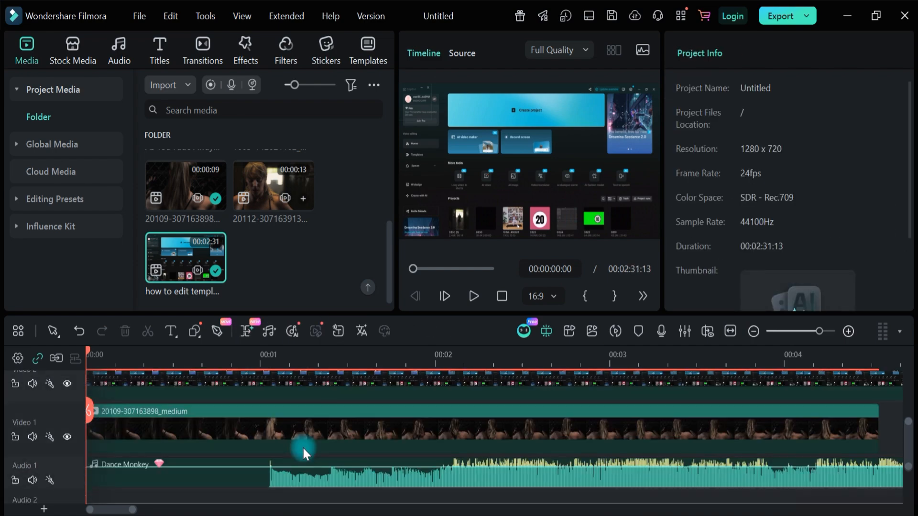
Step: Delete the "how to edit templates in capcut desktop" video clip from Video 2
scroll(313, 395, up, 3)
click(303, 466)
key(Delete)
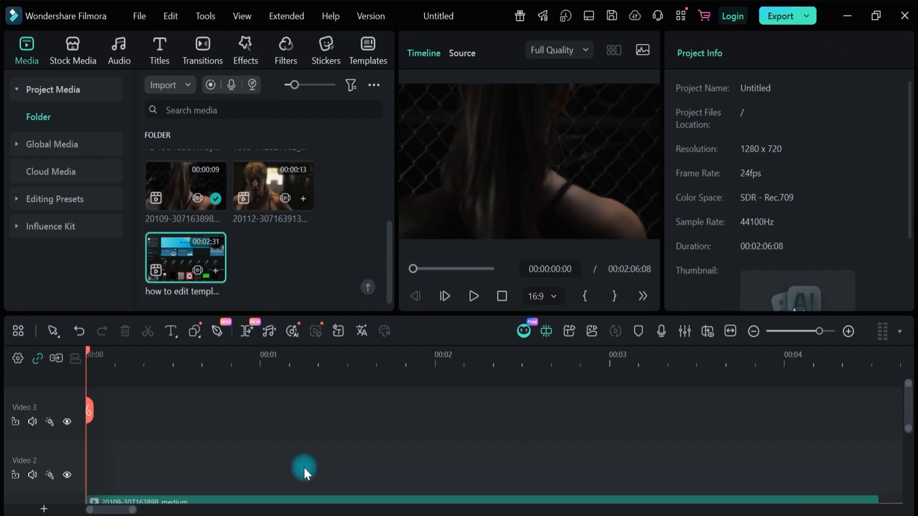
Step: Split the Dance Monkey track on Audio 1 at 00:00:01:01, where its sound begins, and delete the silent opening part
scroll(299, 452, down, 2)
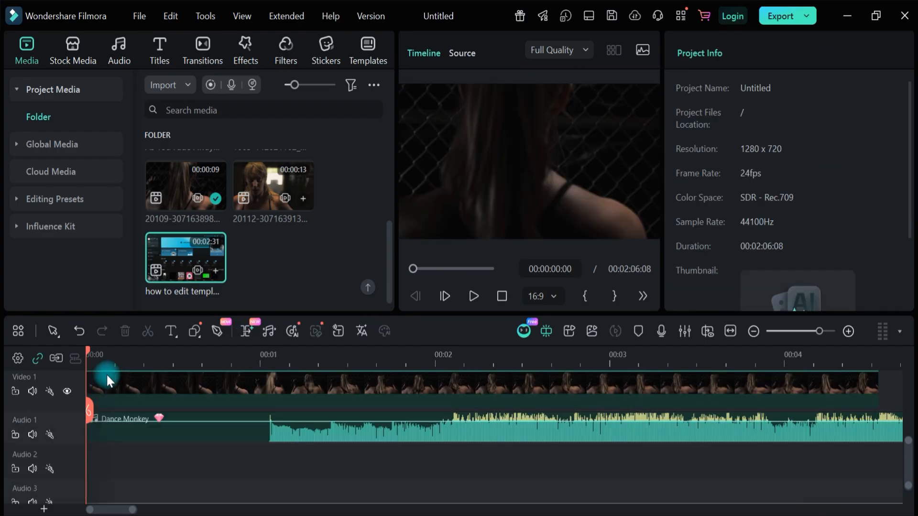
drag(97, 355, 289, 392)
click(289, 394)
drag(297, 357, 288, 356)
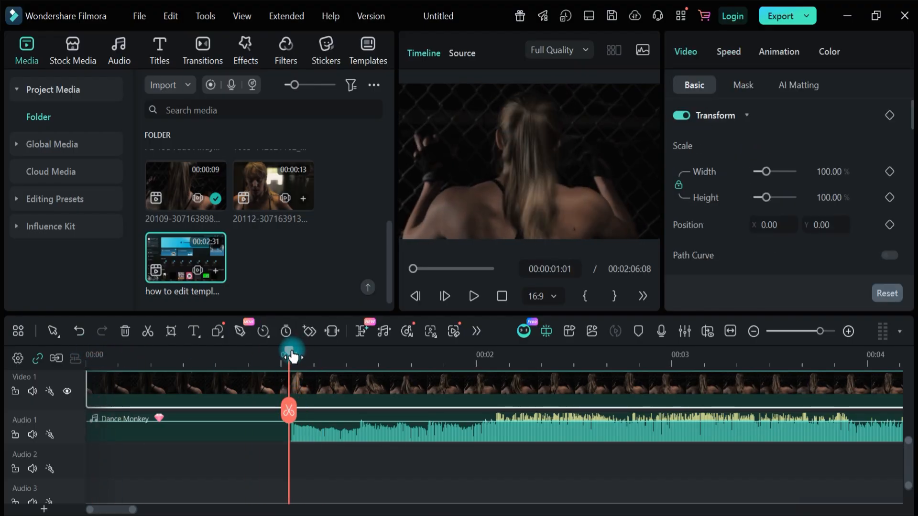
click(299, 434)
click(290, 410)
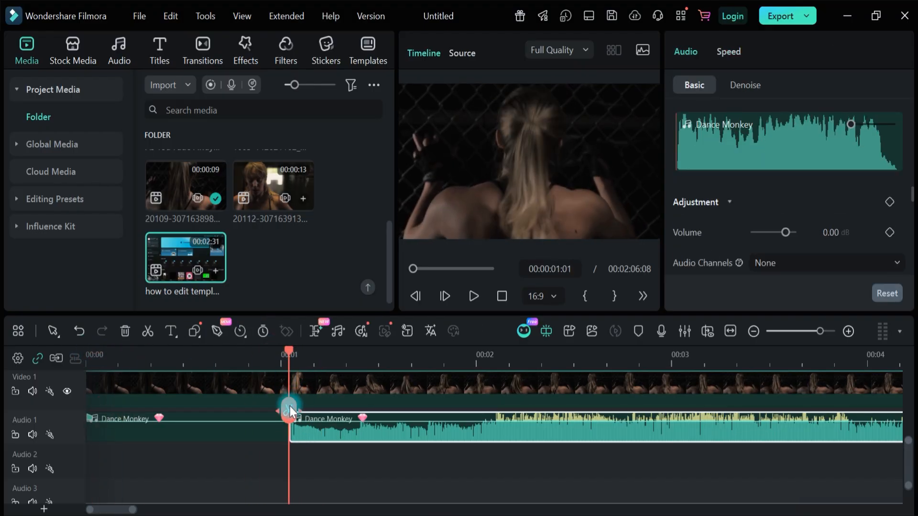
click(253, 423)
key(Delete)
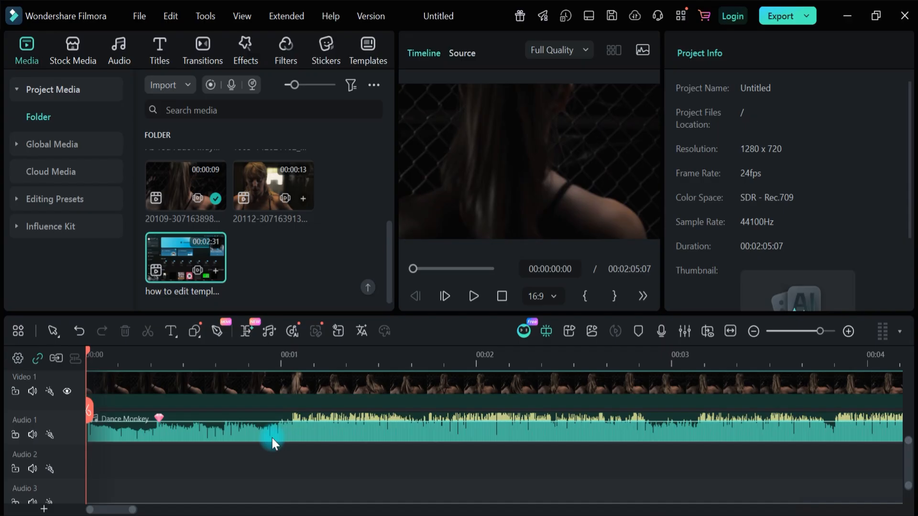
Step: Trim the beginning of the Dance Monkey clip and move it back to the start of Audio 1
click(158, 428)
drag(88, 432, 209, 436)
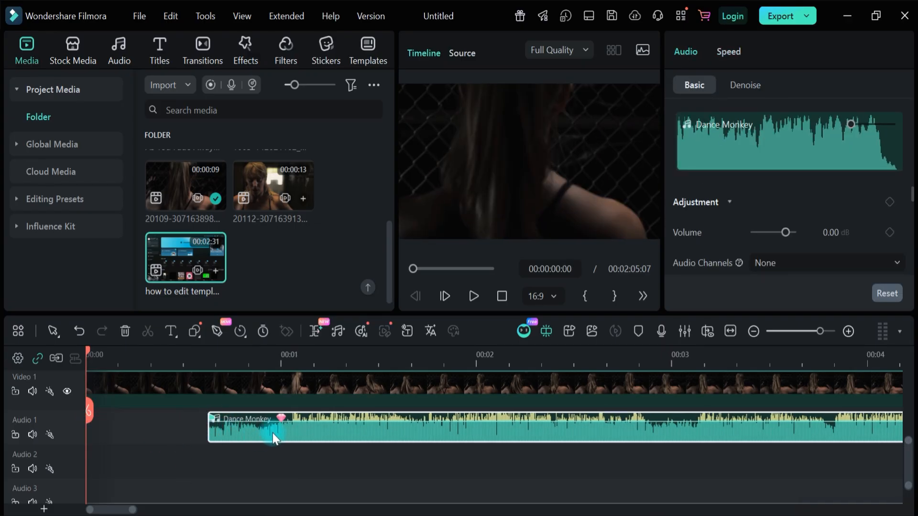
drag(273, 433, 160, 435)
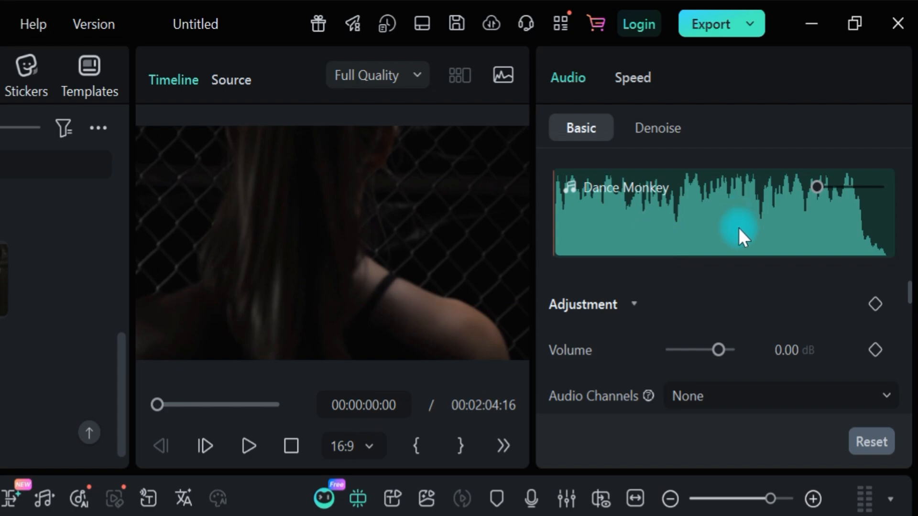
Step: Lower the volume of the Dance Monkey clip in its audio settings
scroll(724, 325, down, 5)
scroll(721, 334, up, 5)
drag(722, 338, 708, 358)
Step: Set Dance Monkey's fade in to 28.77 s and its fade out to 38.36 s
scroll(736, 373, down, 3)
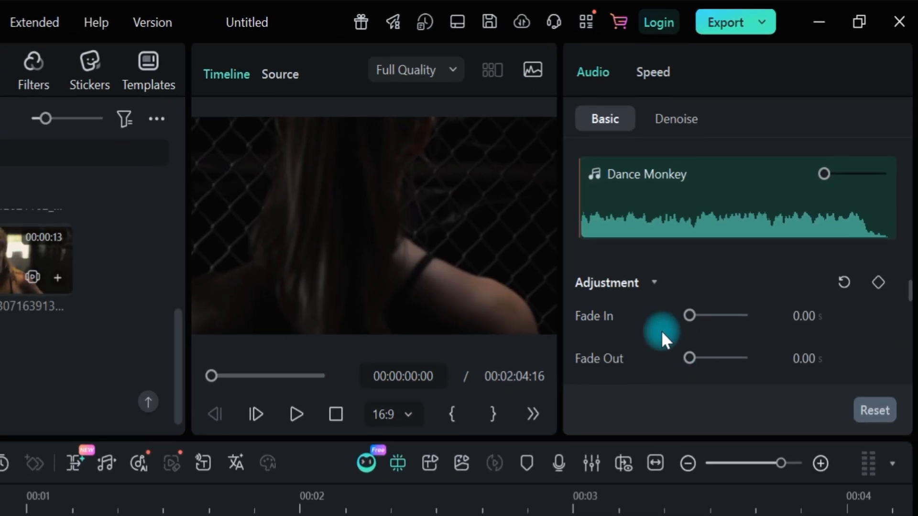
drag(693, 320, 722, 316)
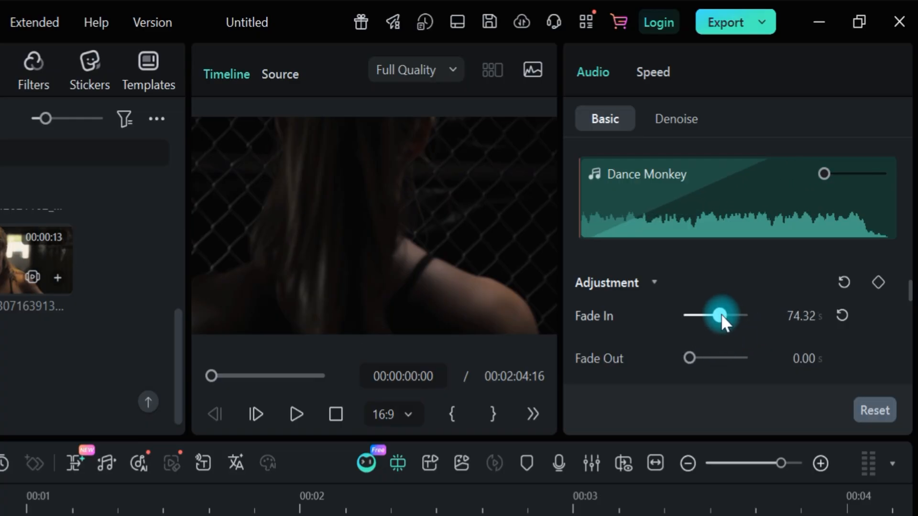
mouse_move(690, 359)
mouse_down()
mouse_move(727, 360)
mouse_move(706, 359)
mouse_up()
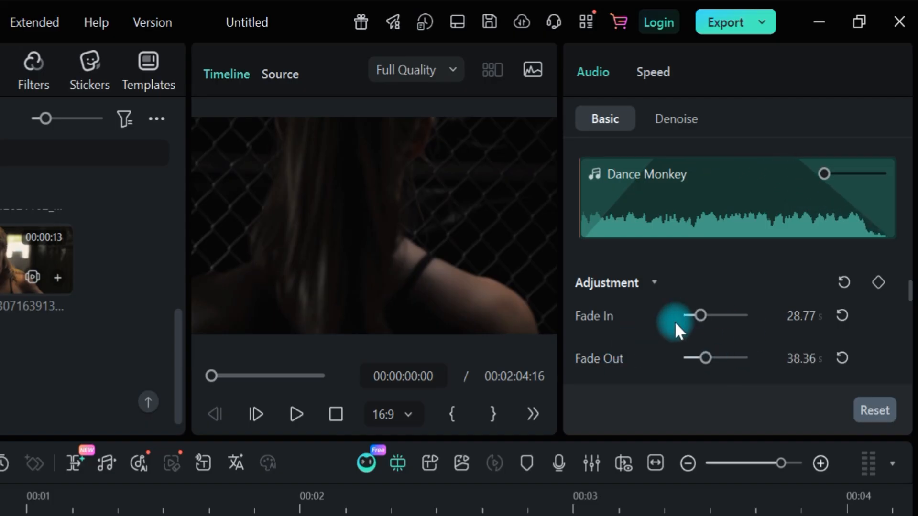
Step: Examine Dance Monkey's AI Voice Enhancer, Auto Normalization, AI Vocal Remover, Audio Ducking and Denoise options
scroll(663, 346, down, 5)
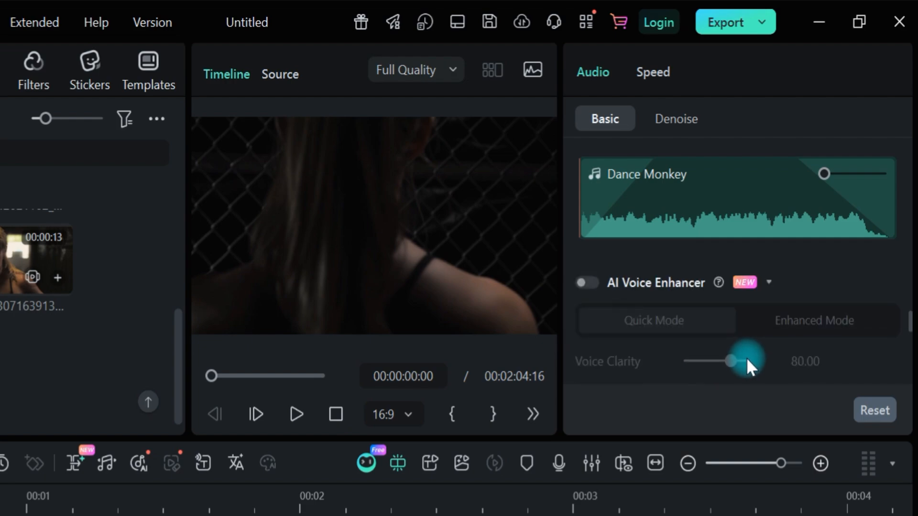
scroll(747, 359, down, 5)
scroll(747, 360, up, 2)
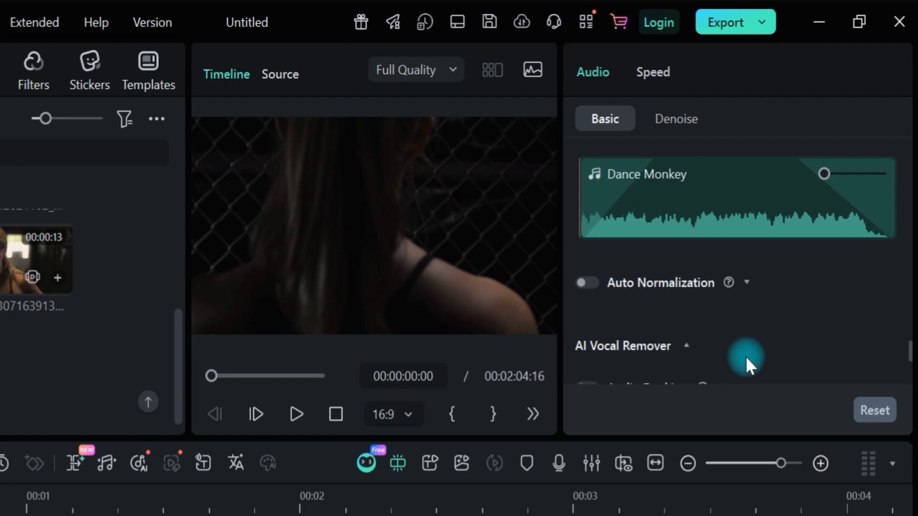
scroll(745, 356, down, 3)
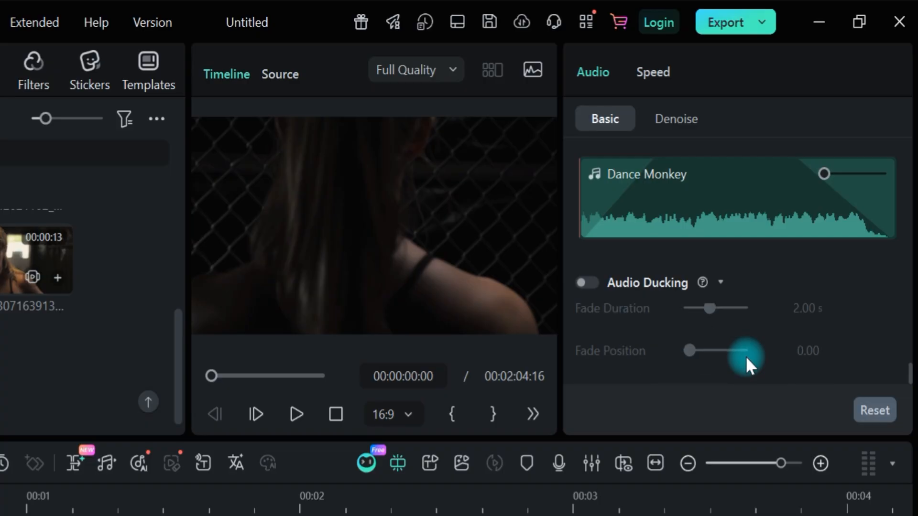
scroll(745, 356, up, 2)
scroll(745, 357, up, 2)
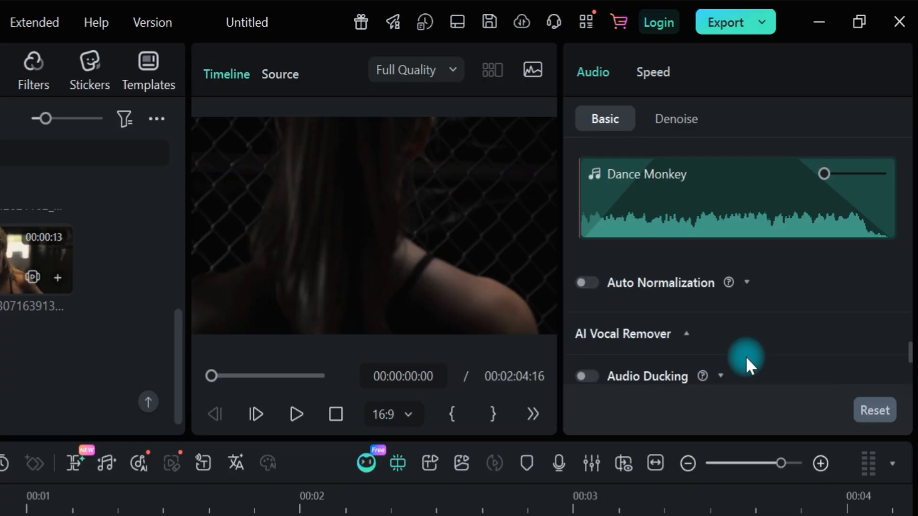
click(674, 120)
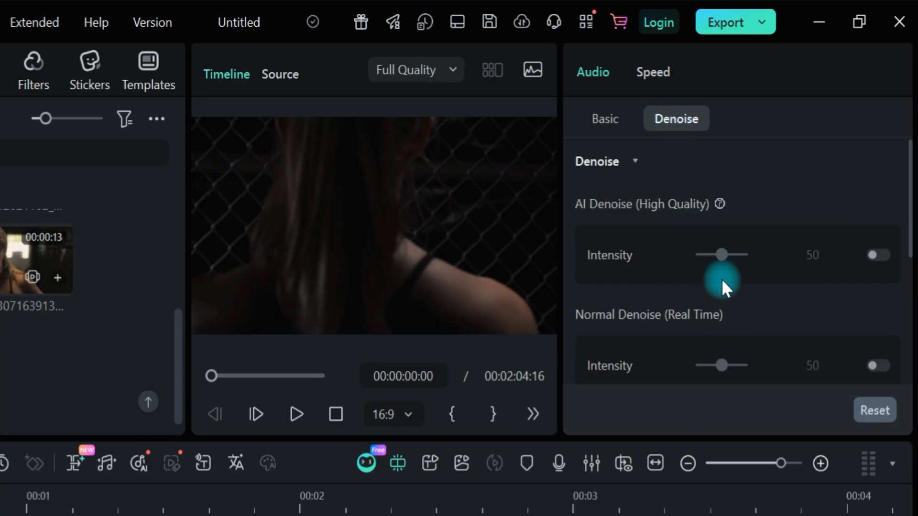
scroll(722, 282, down, 3)
scroll(716, 288, up, 1)
scroll(716, 289, down, 5)
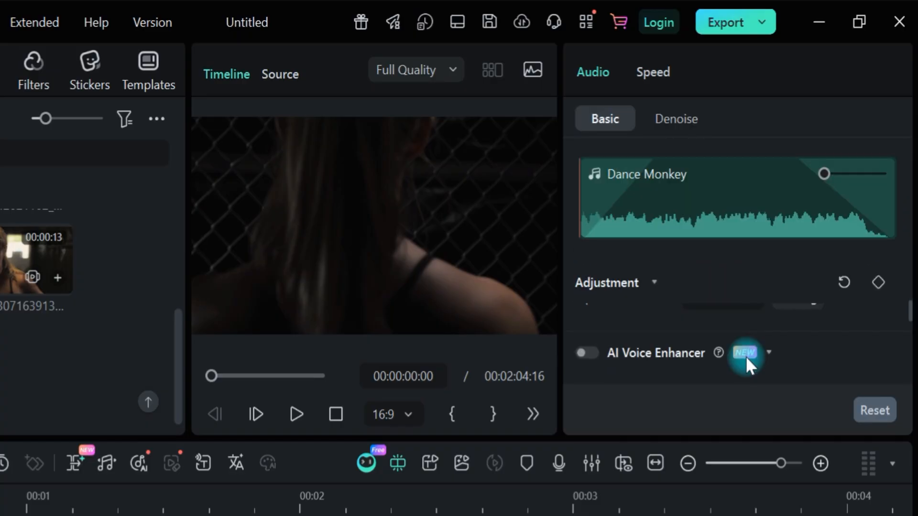
scroll(744, 356, down, 2)
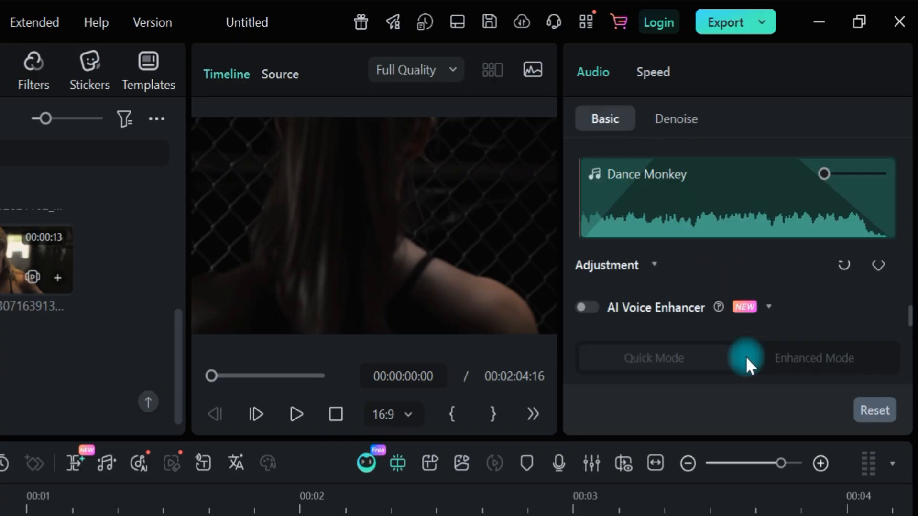
scroll(747, 364, down, 1)
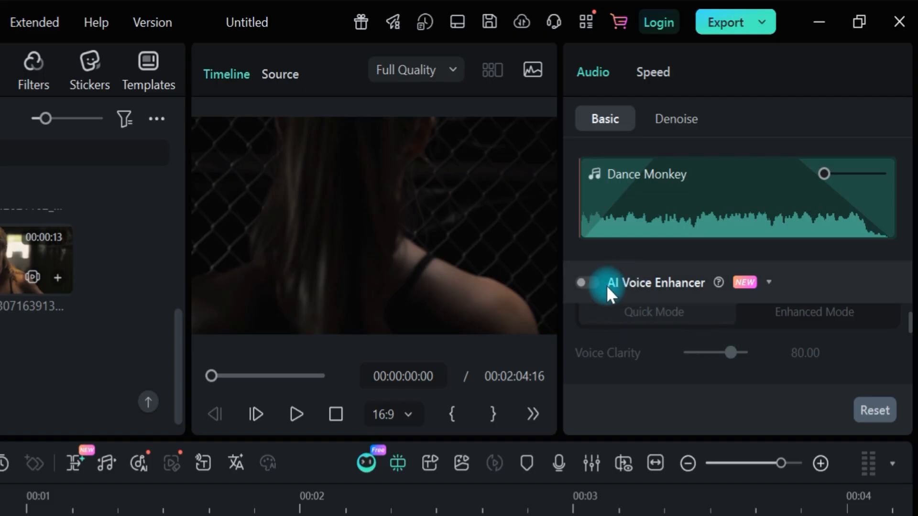
scroll(703, 336, down, 3)
scroll(702, 336, down, 3)
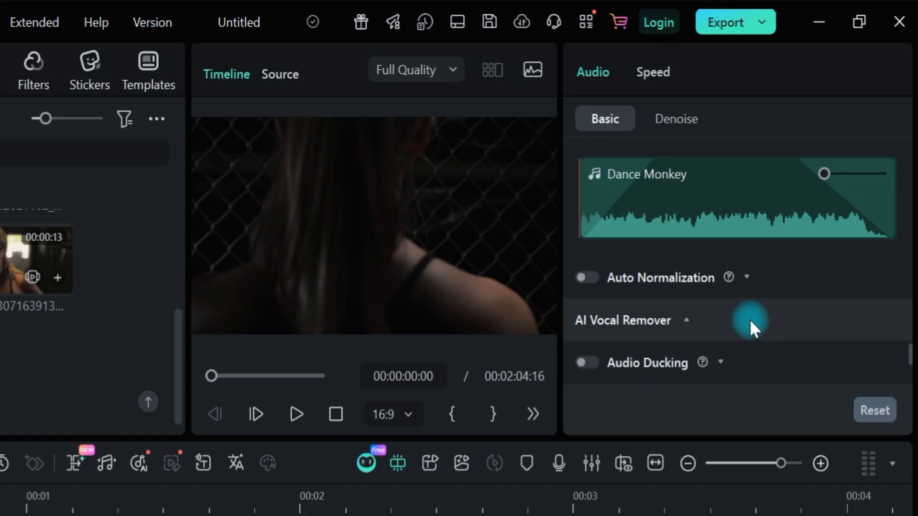
scroll(694, 314, up, 1)
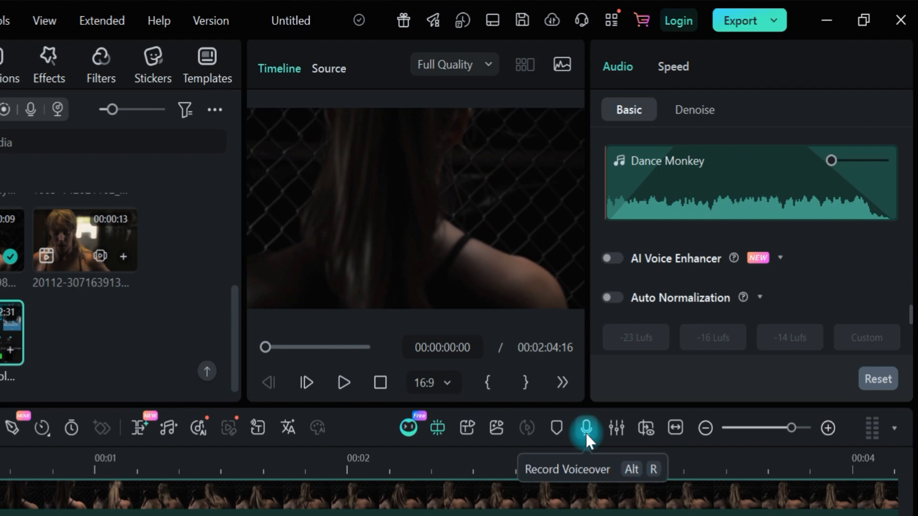
Step: Record a short microphone voiceover onto Audio 2 with the project muted, and move the playhead to 00:00:01:08
click(586, 430)
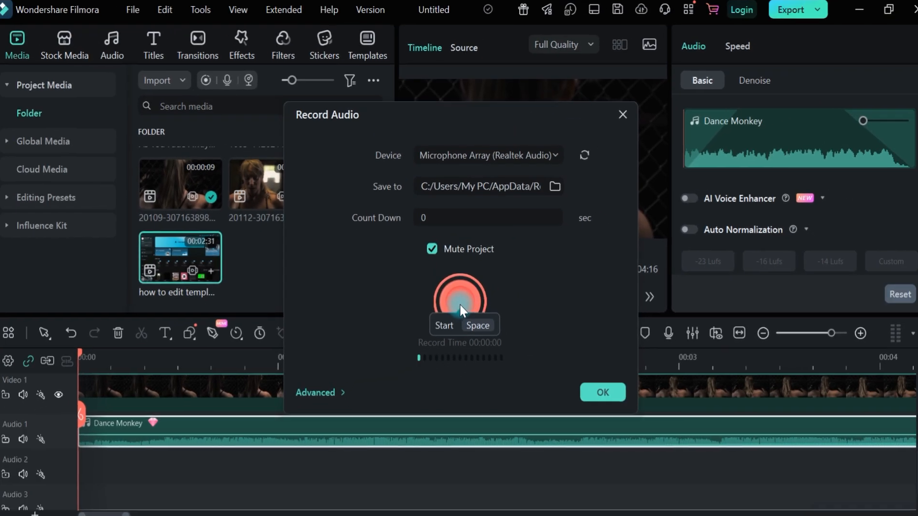
click(480, 317)
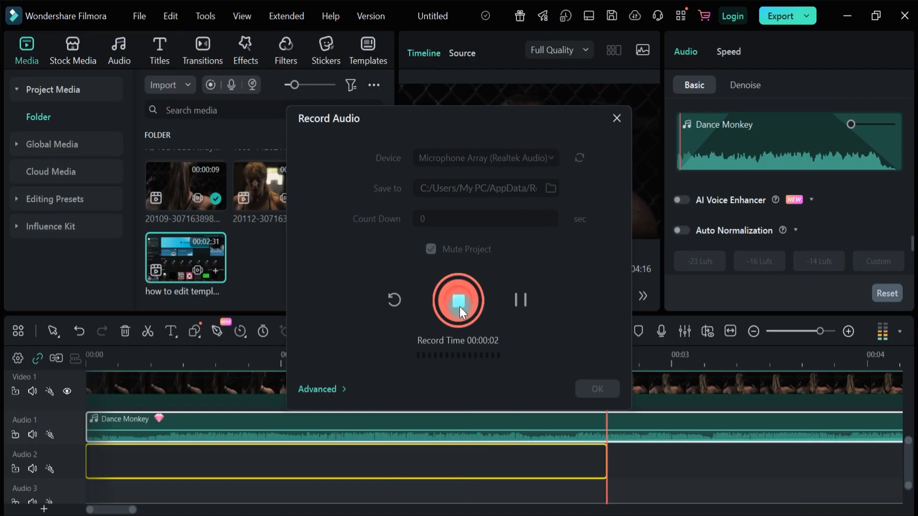
click(459, 305)
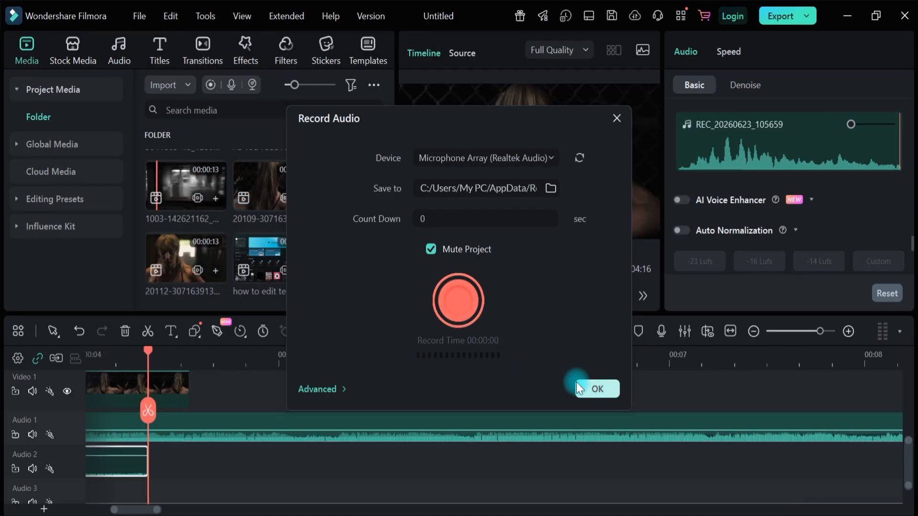
click(591, 390)
drag(145, 353, 99, 353)
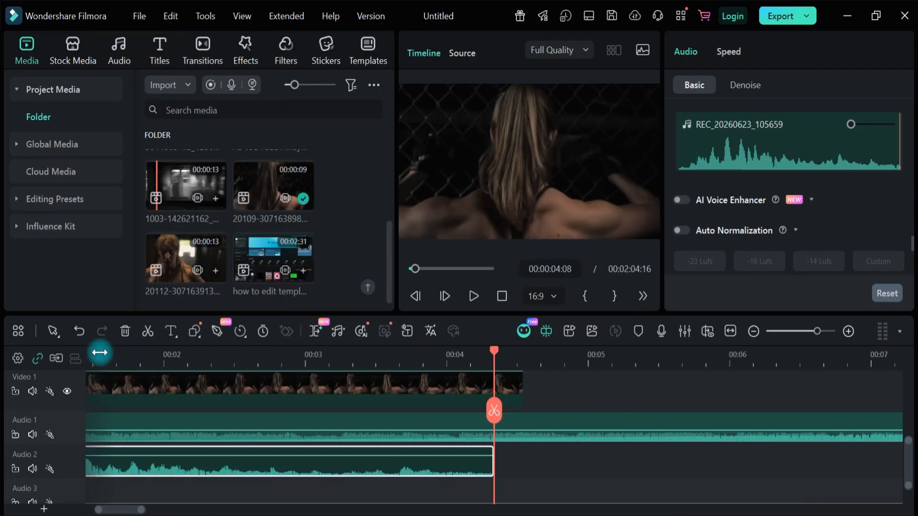
drag(493, 351, 275, 484)
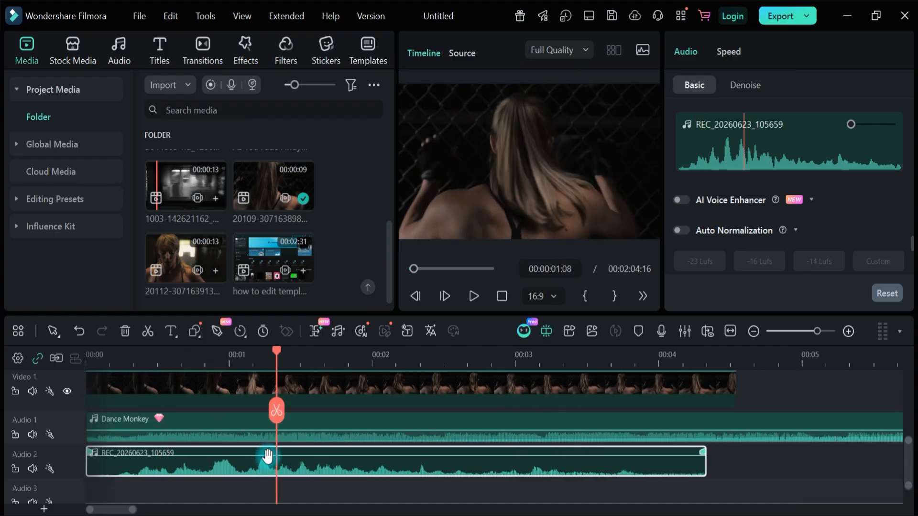
Step: Enable Audio Ducking for the recorded voiceover and review its duck amount, fade duration and fade position settings
scroll(721, 205, down, 3)
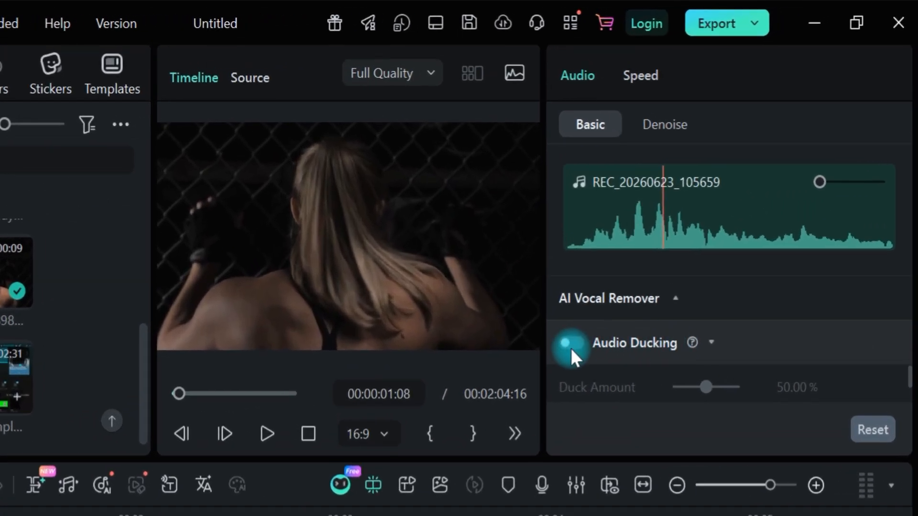
click(572, 344)
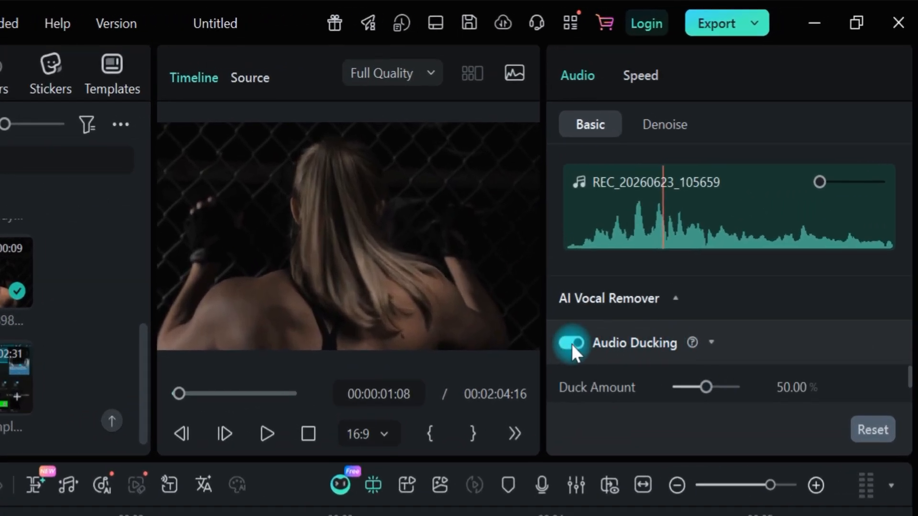
scroll(628, 337, down, 1)
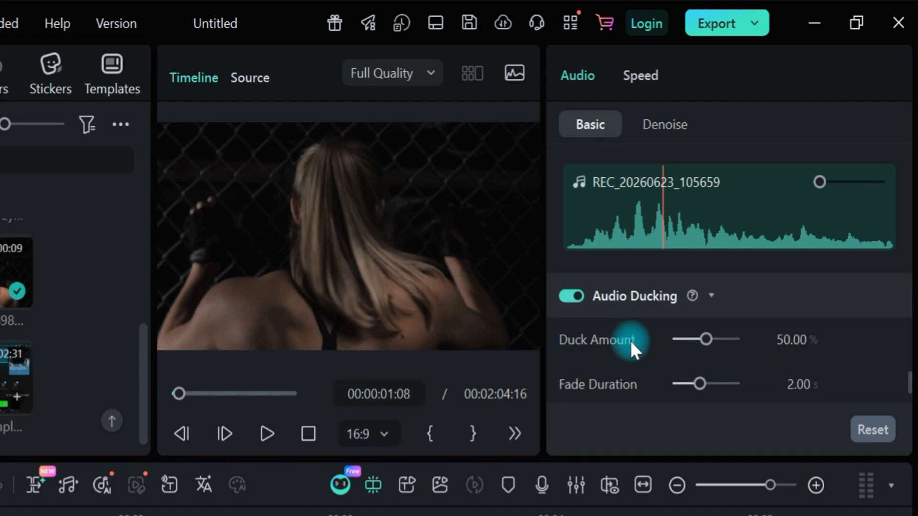
scroll(617, 365, down, 1)
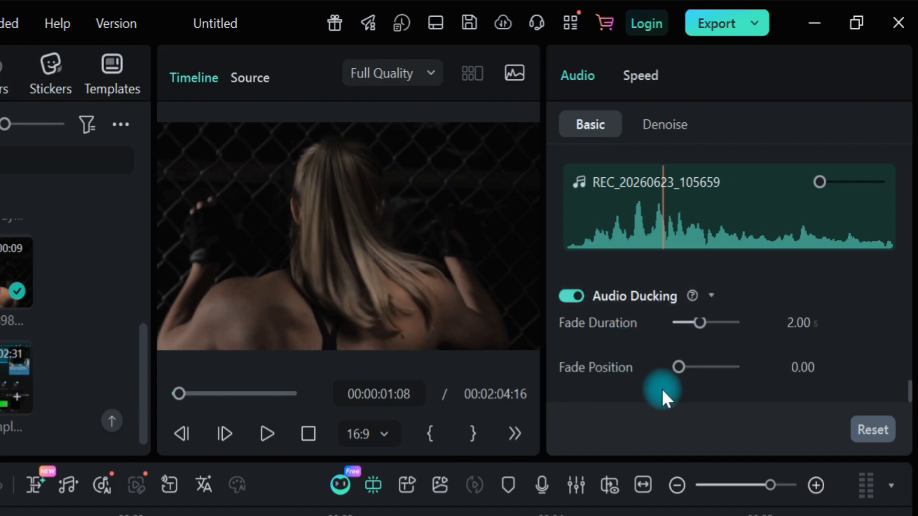
scroll(662, 392, up, 1)
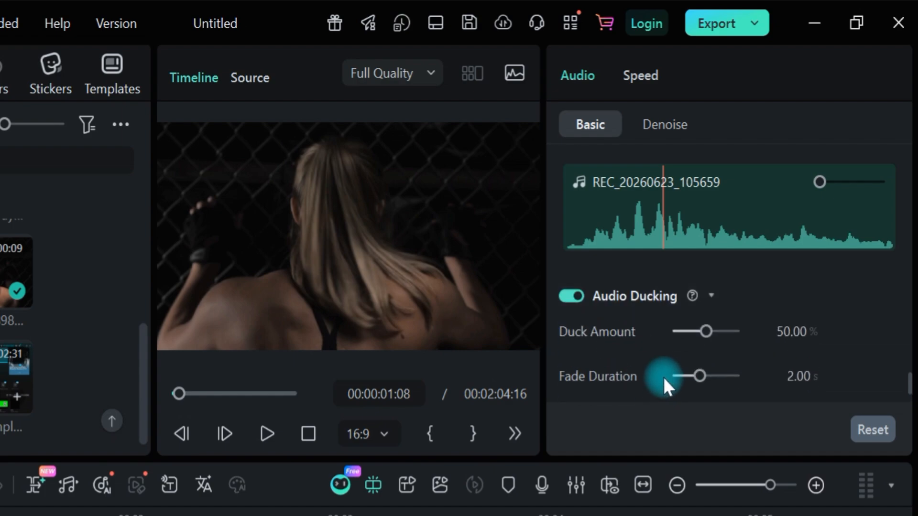
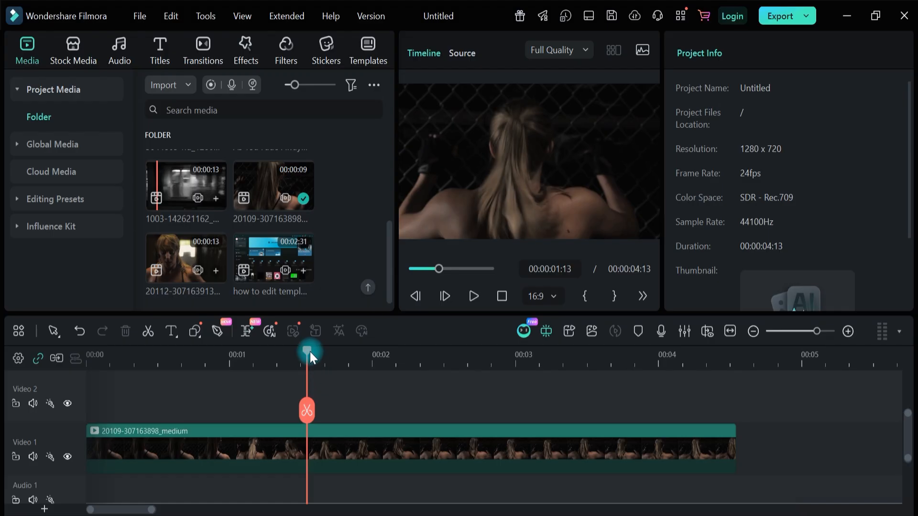
Step: Move the playhead to 00:00:01:03 and browse the Trending titles, dismissing the resource suggestion notice
drag(310, 352, 248, 375)
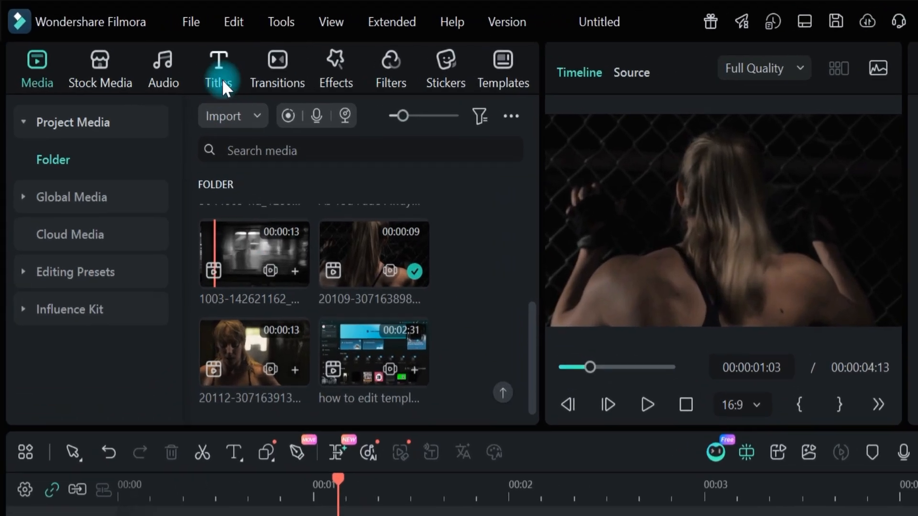
click(159, 48)
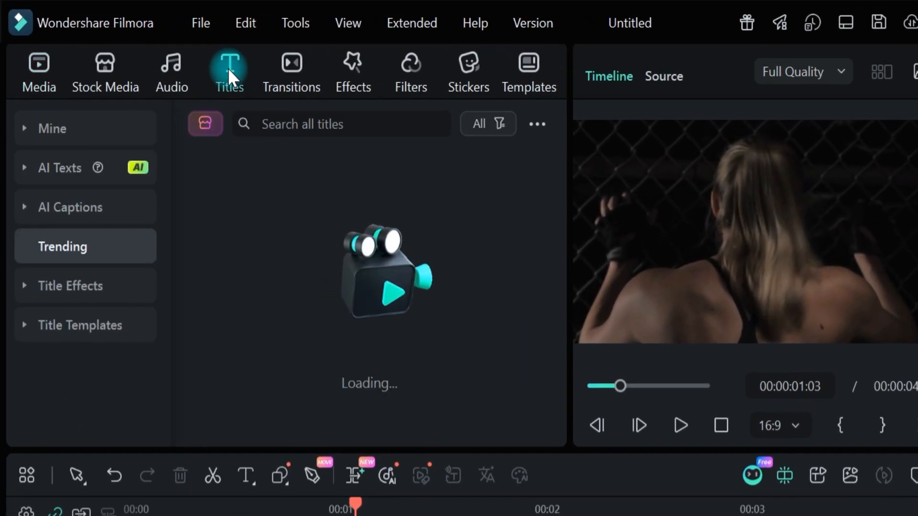
scroll(344, 270, down, 8)
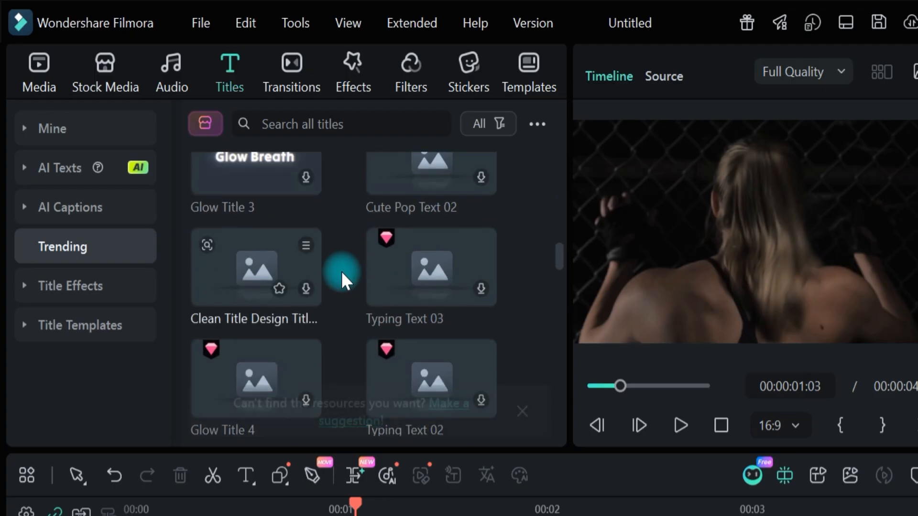
scroll(342, 274, up, 10)
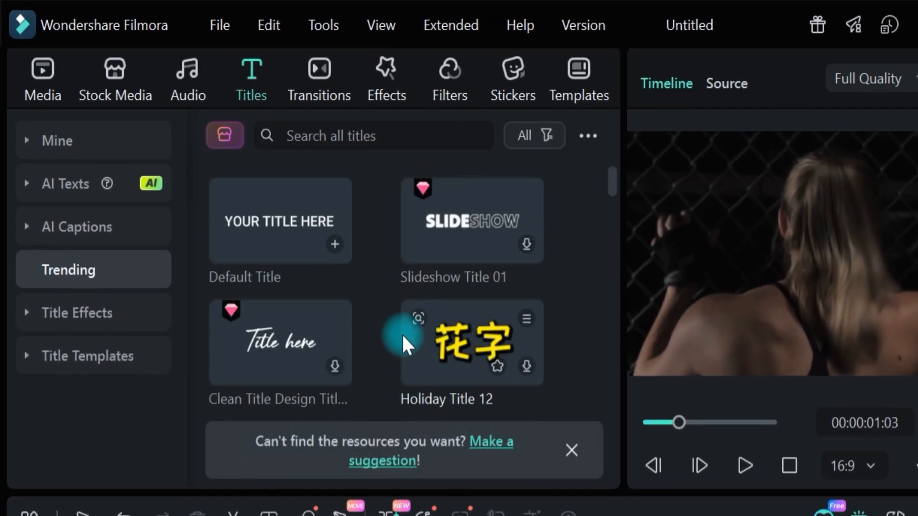
click(570, 452)
scroll(353, 336, down, 10)
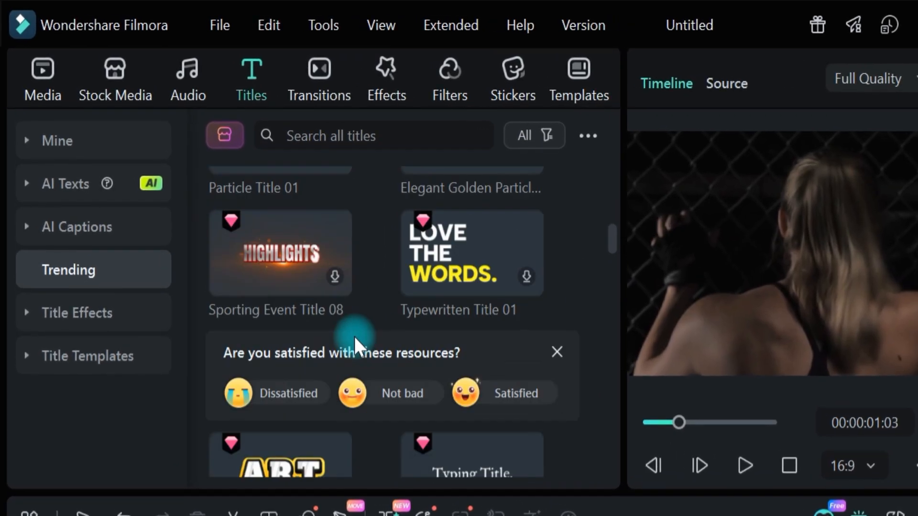
scroll(354, 336, down, 15)
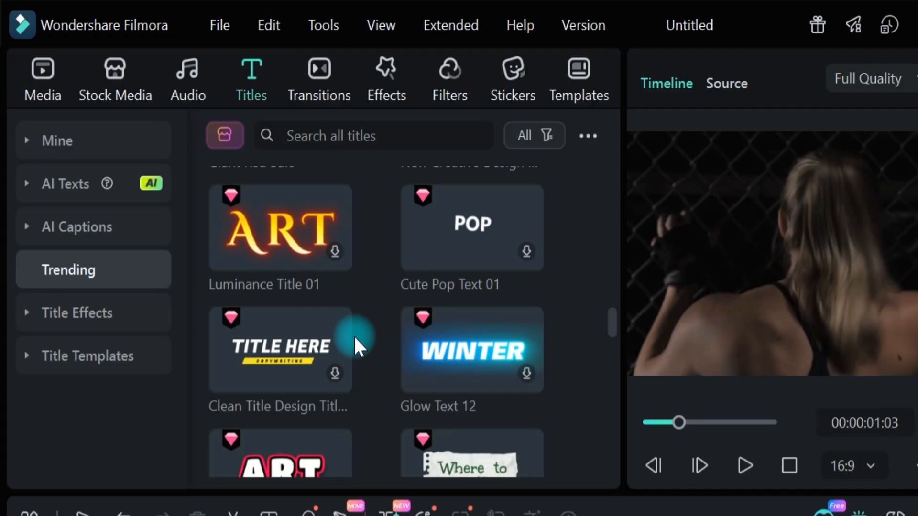
scroll(354, 335, down, 20)
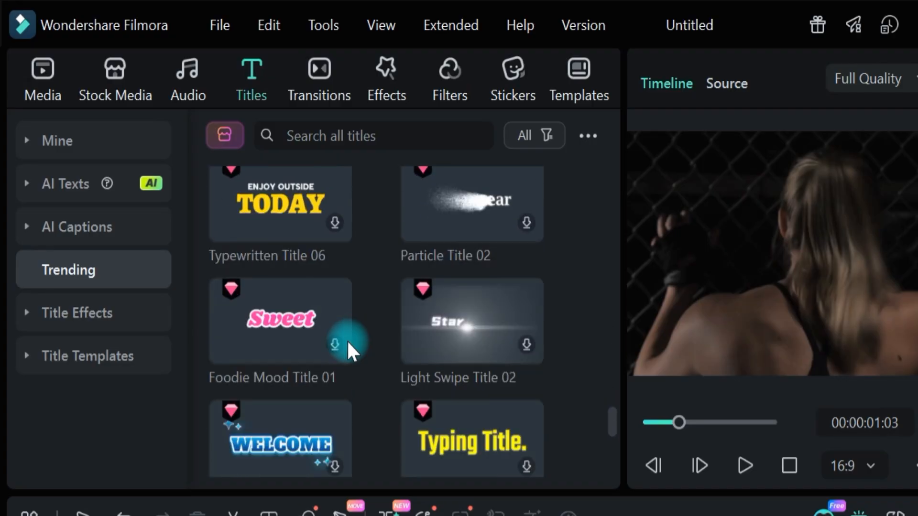
click(67, 316)
click(95, 268)
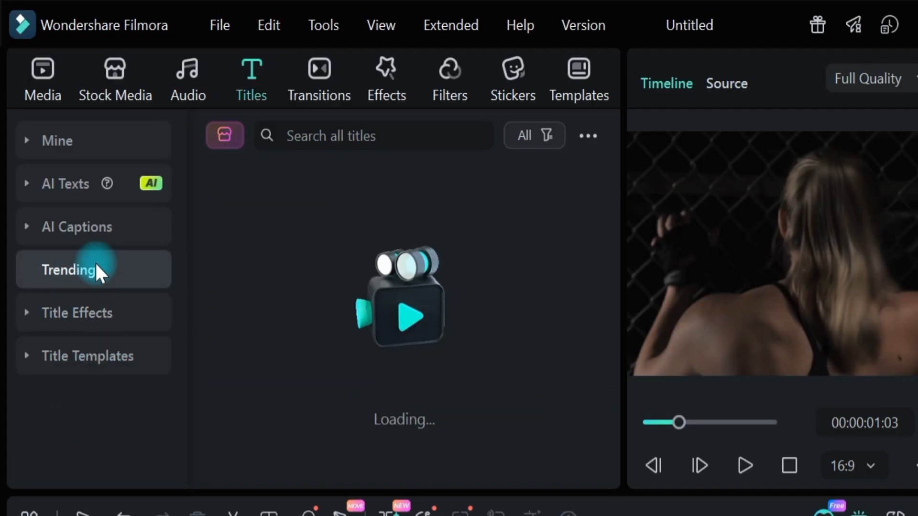
Step: Add the Default Title to Video 2 above the clip and place it at the very start of the timeline
drag(314, 220, 337, 477)
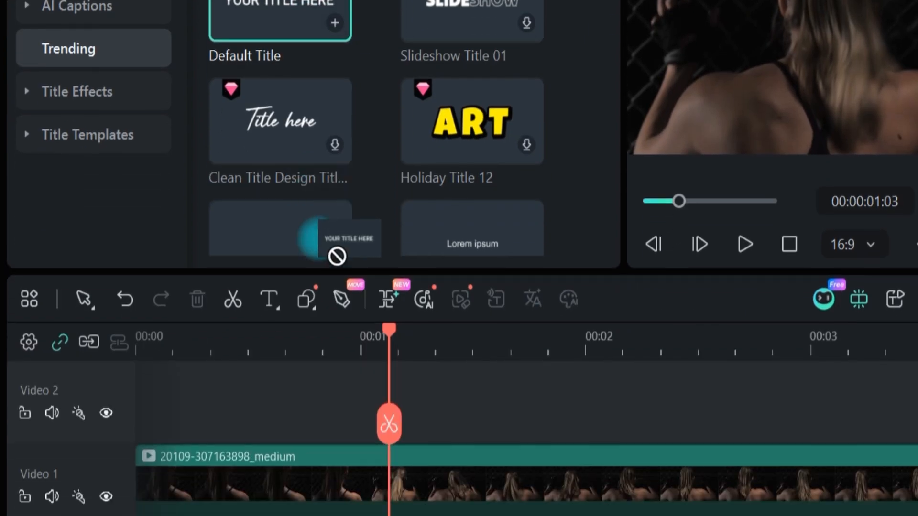
drag(337, 257, 380, 397)
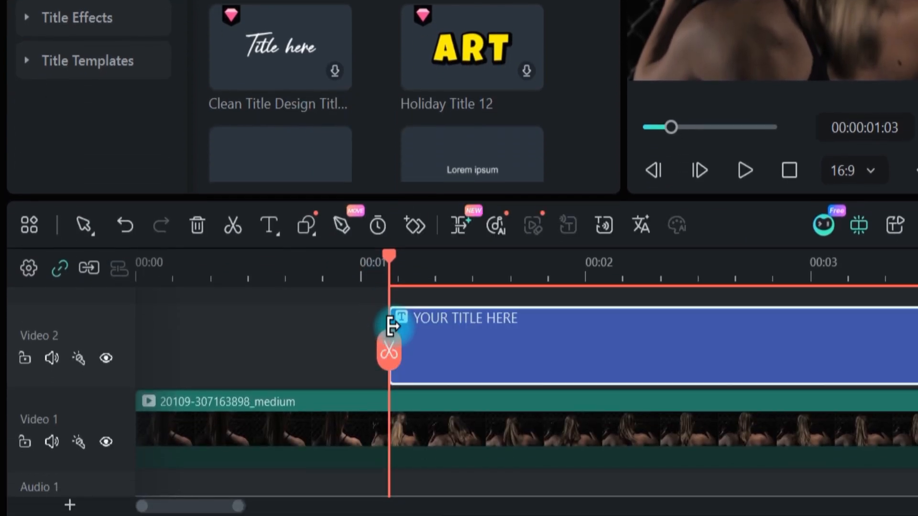
drag(908, 355, 680, 345)
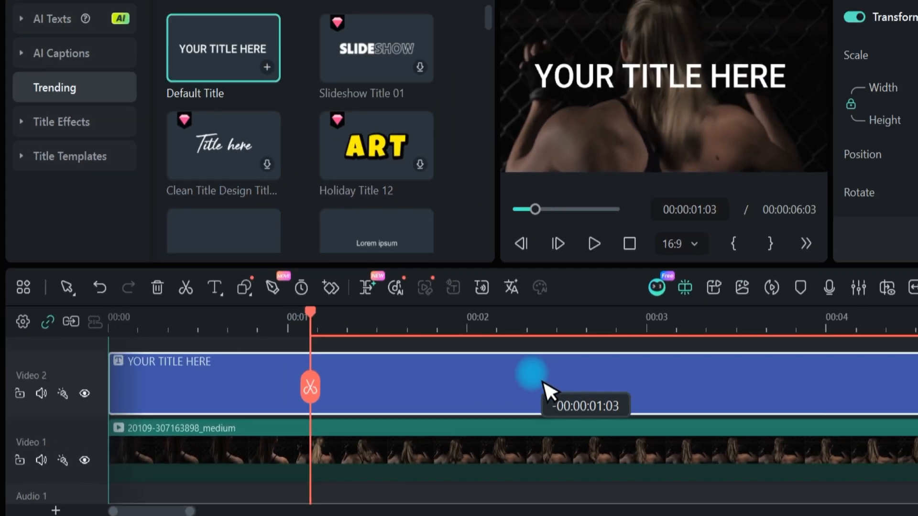
drag(544, 383, 505, 388)
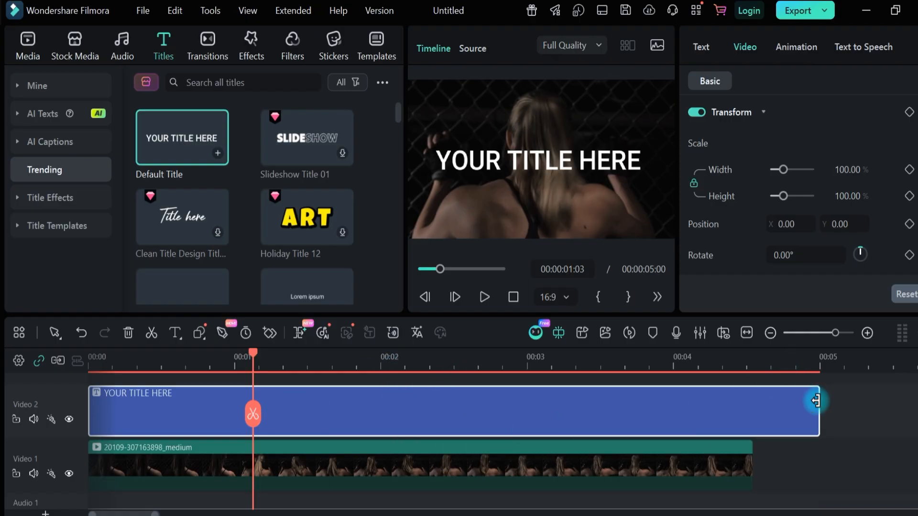
drag(815, 400, 752, 396)
click(256, 415)
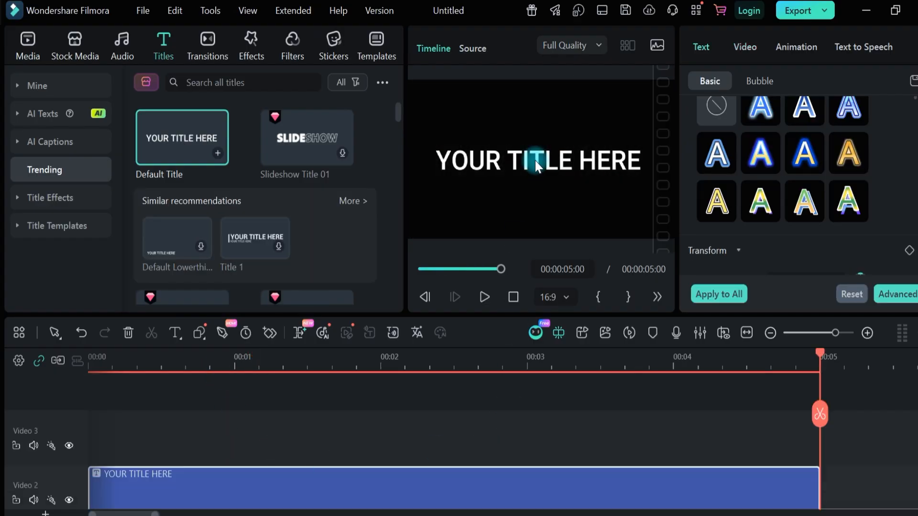
Step: Change the title text to FUSION and centre it over the clip, with the playhead at 00:00:03:01
click(535, 161)
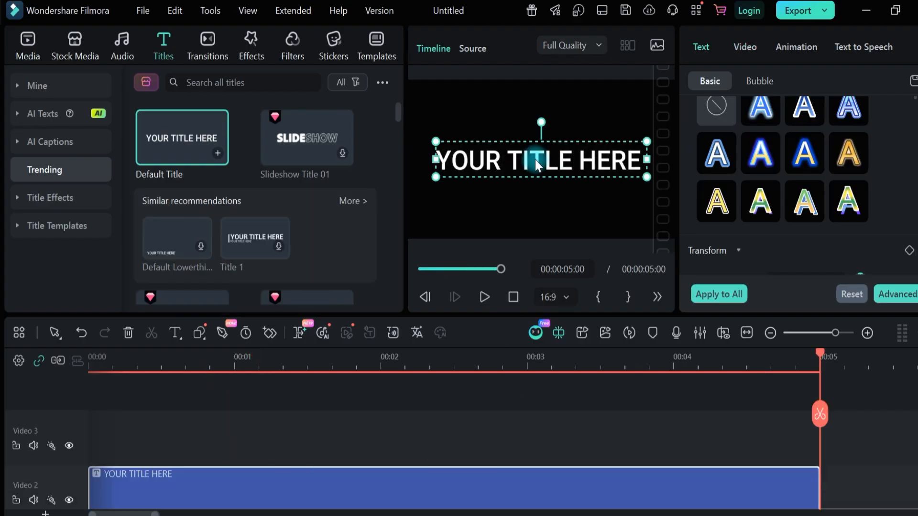
double_click(534, 159)
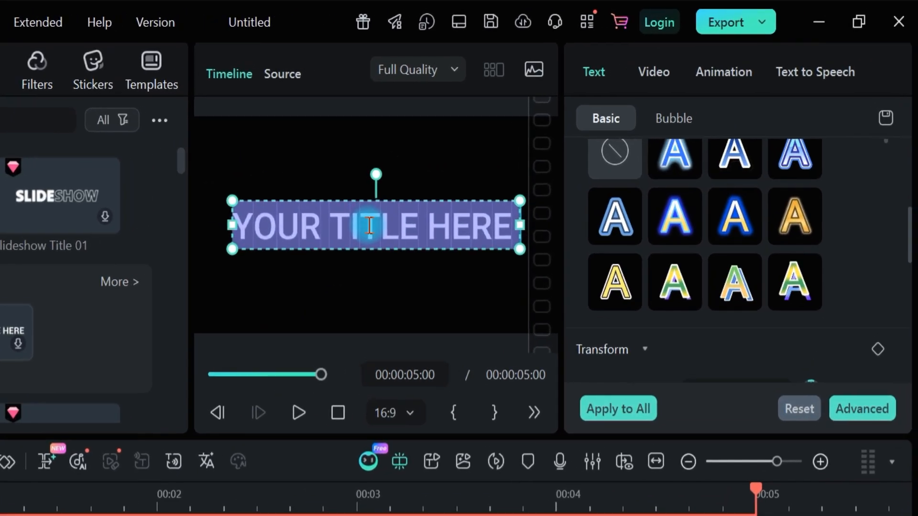
text(FUSION)
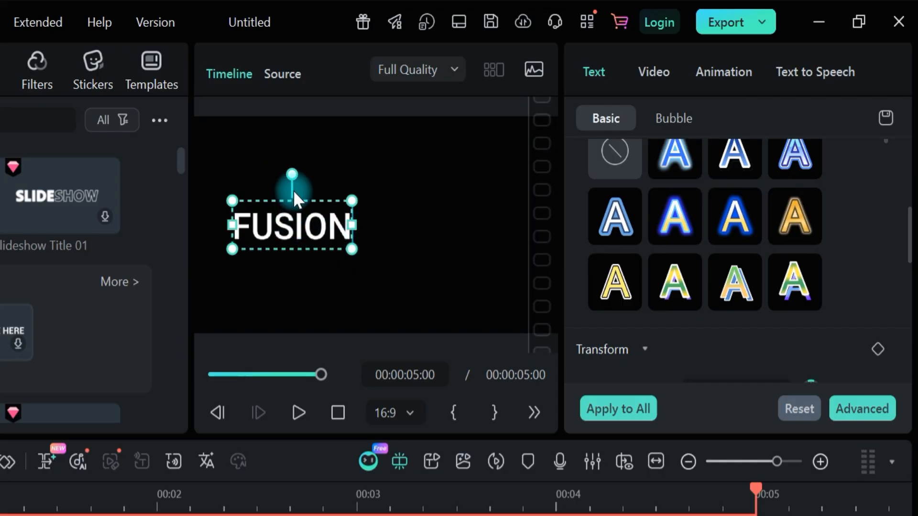
click(317, 227)
click(396, 239)
click(313, 236)
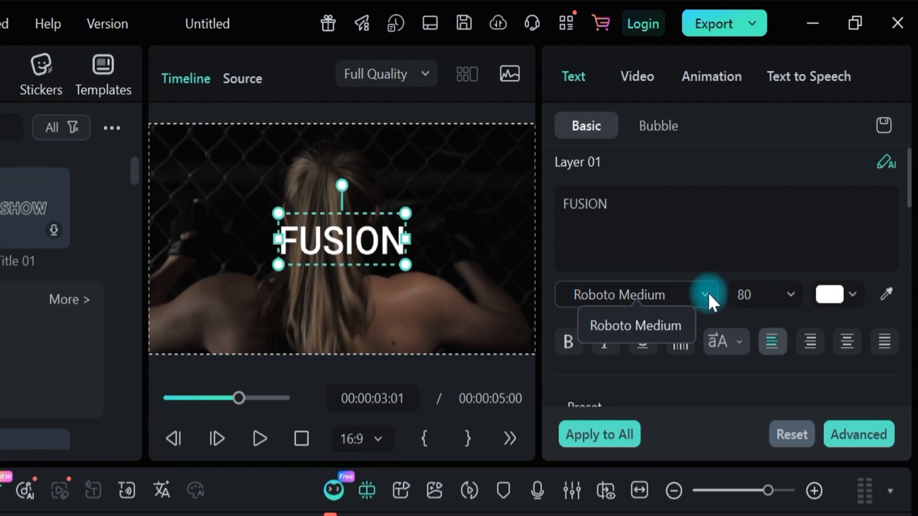
Step: Preview local fonts on the FUSION title, from the Roboto through the Segoe and Sitka families, leaving Roboto Medium applied
click(706, 294)
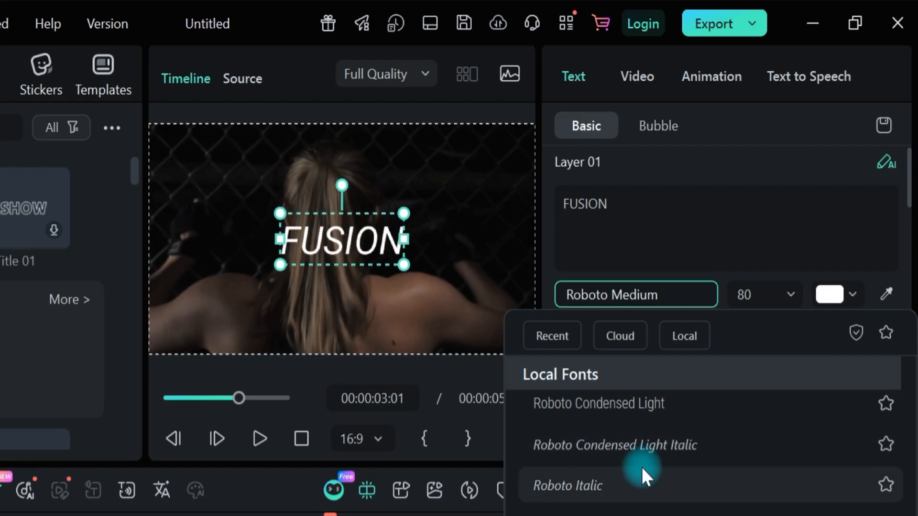
scroll(641, 465, down, 5)
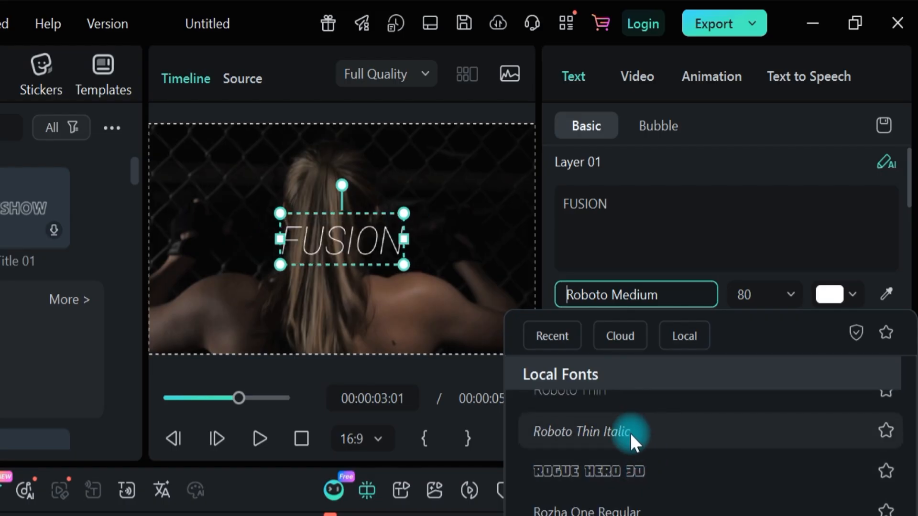
scroll(630, 434, down, 3)
scroll(630, 434, down, 5)
scroll(629, 433, down, 6)
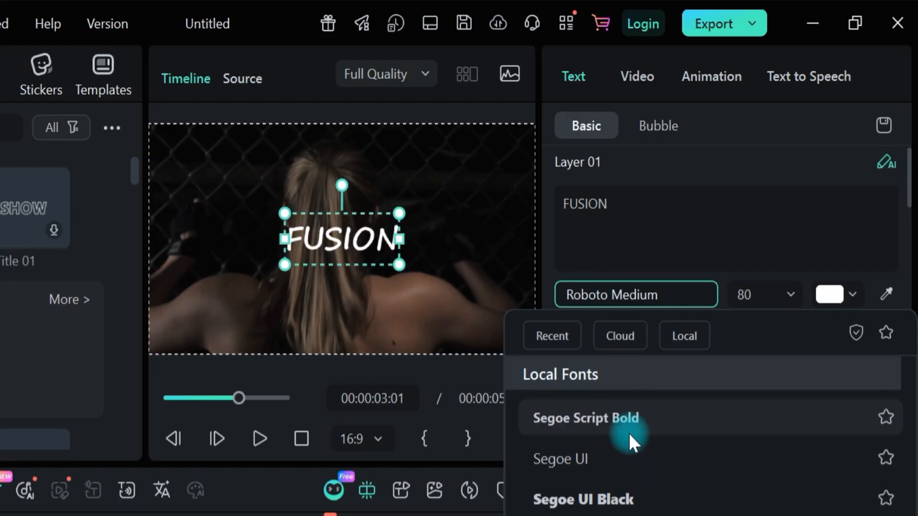
scroll(629, 434, down, 5)
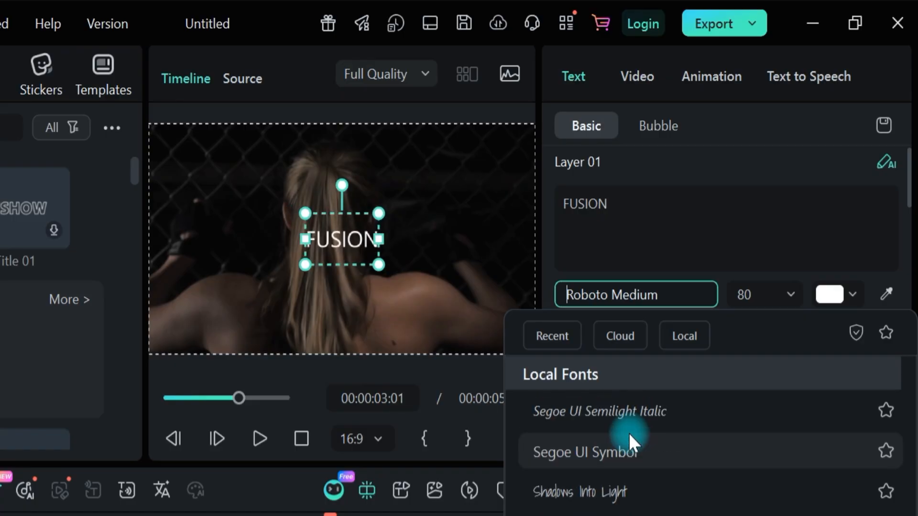
scroll(629, 433, down, 8)
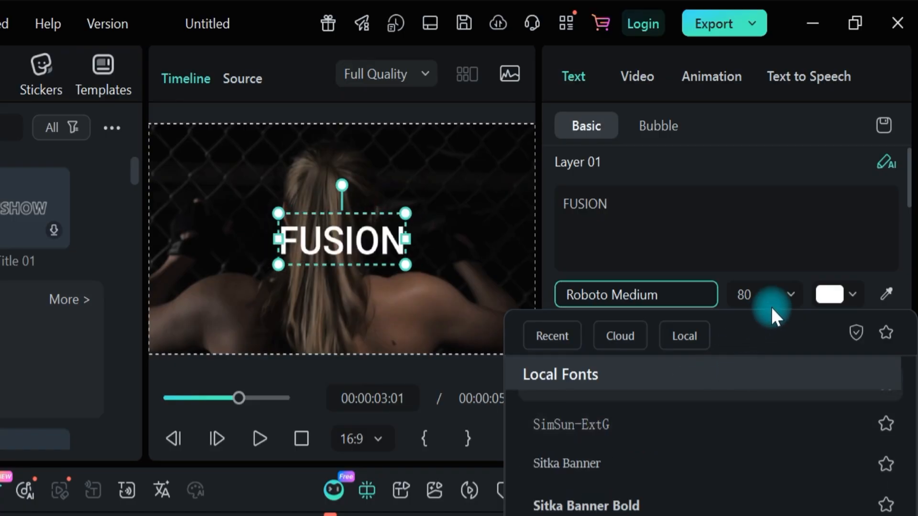
click(788, 293)
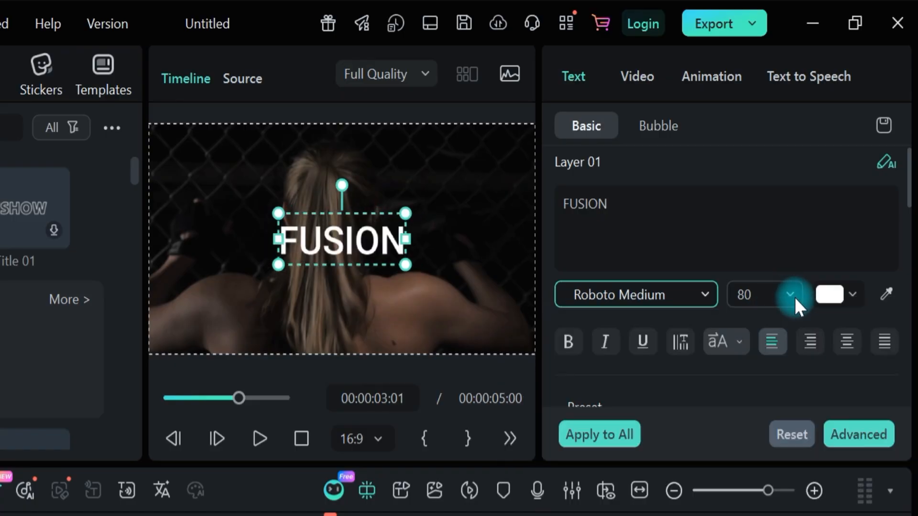
Step: Enlarge the FUSION title to font size 118 and colour its text red
click(791, 293)
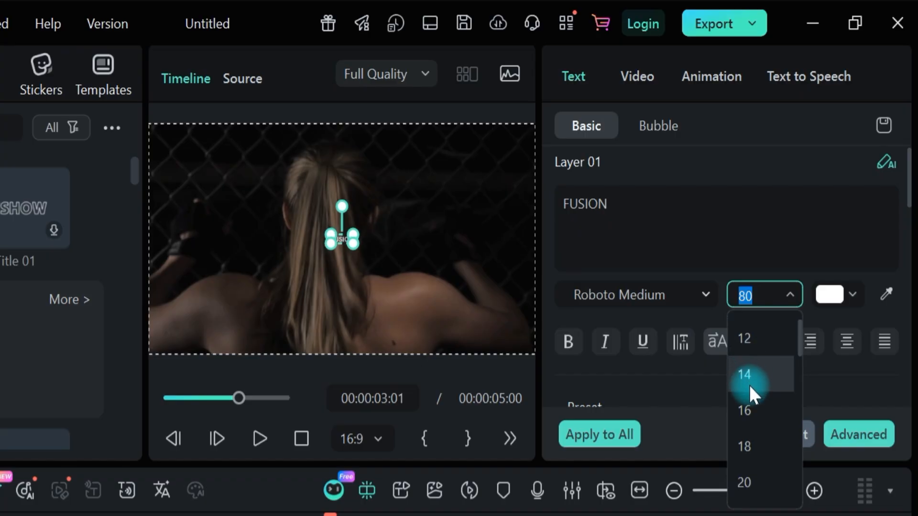
click(752, 482)
mouse_move(357, 247)
mouse_down()
mouse_move(439, 322)
mouse_move(441, 283)
mouse_move(371, 245)
mouse_up()
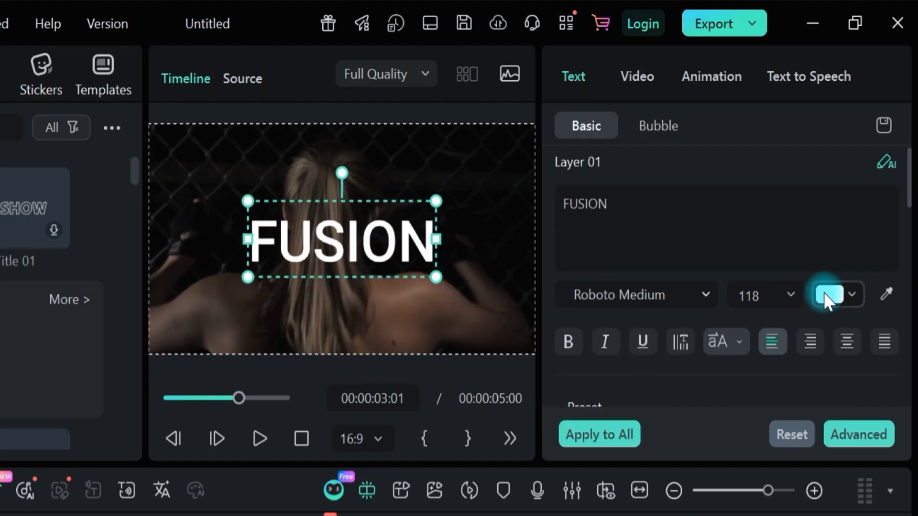
click(850, 293)
drag(721, 176, 795, 40)
click(861, 311)
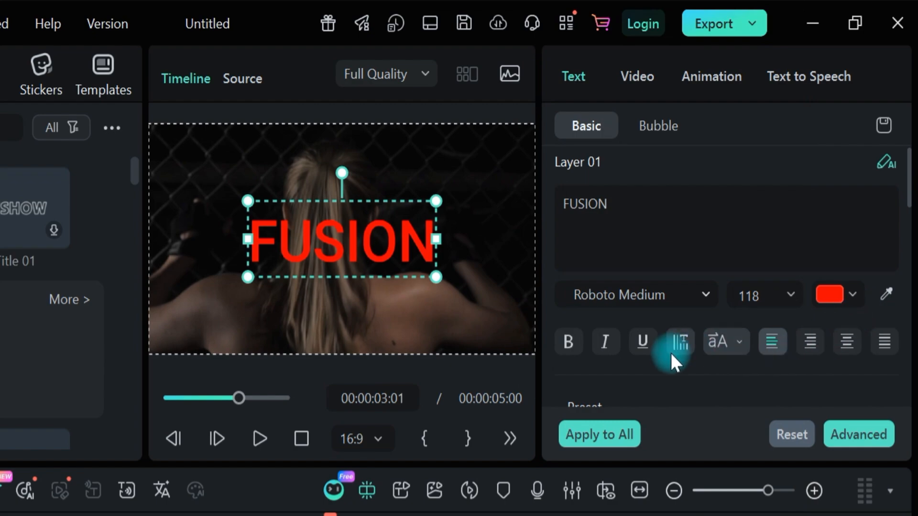
Step: Review the title's preset, transform, background, outline, shadow and glow options, and scale FUSION up to more than half the frame width
scroll(627, 349, down, 10)
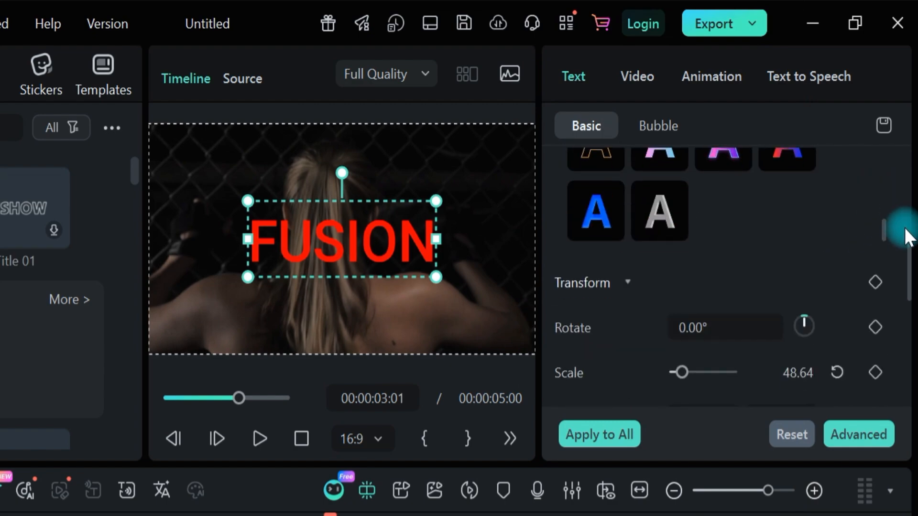
scroll(896, 285, down, 10)
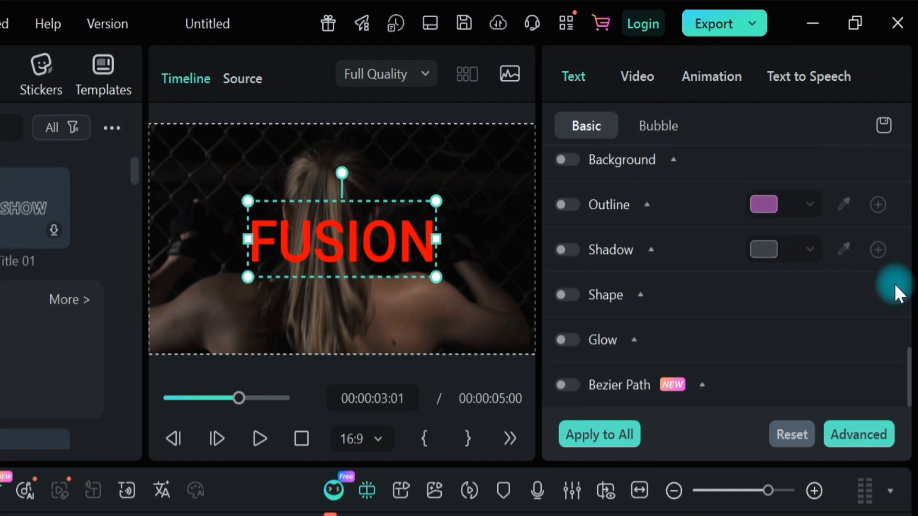
scroll(708, 349, up, 1)
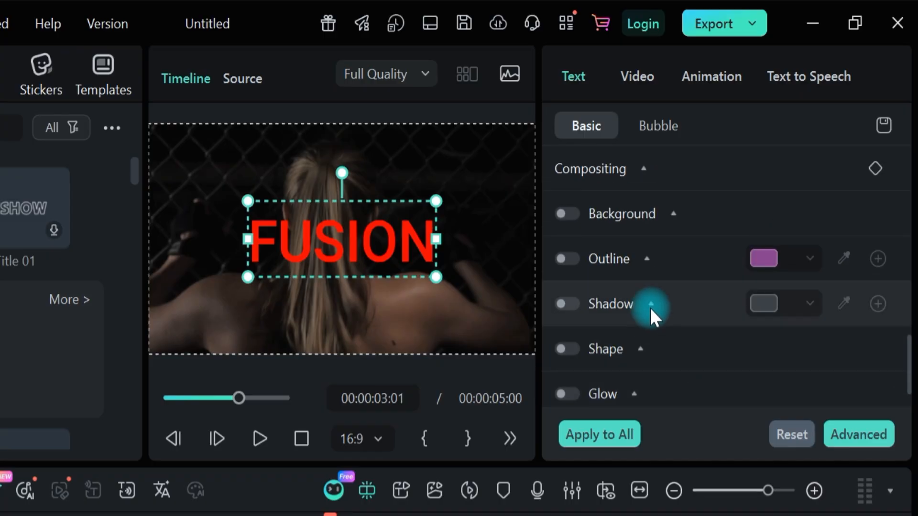
scroll(652, 311, up, 10)
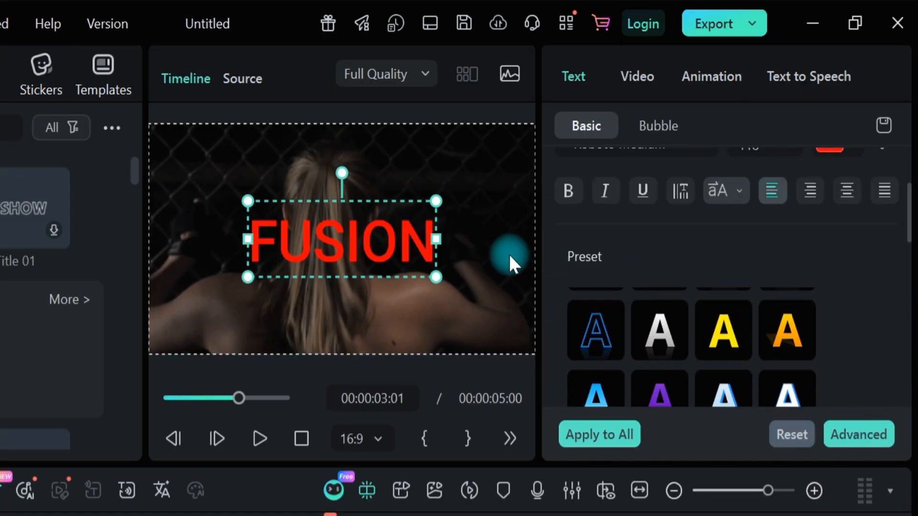
drag(436, 277, 409, 248)
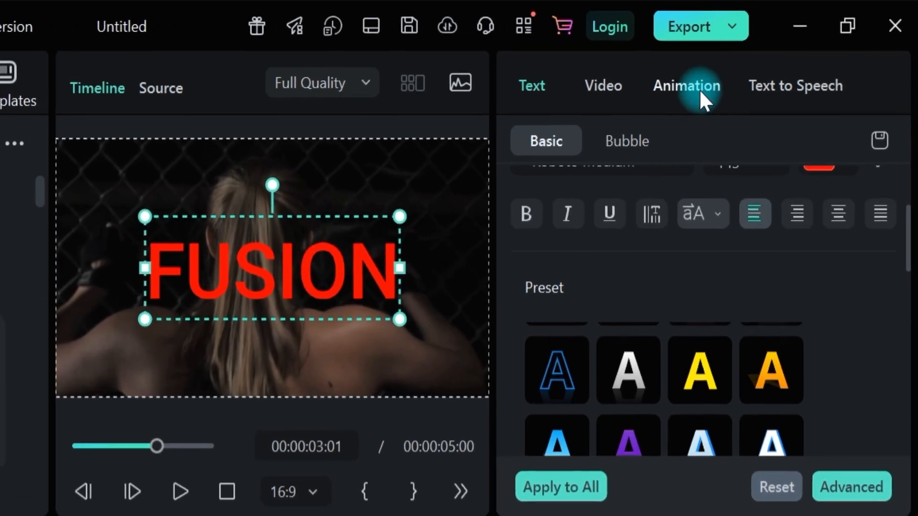
Step: Examine the In, Out and Loop animations available for the FUSION title, ending on the In animations
click(722, 78)
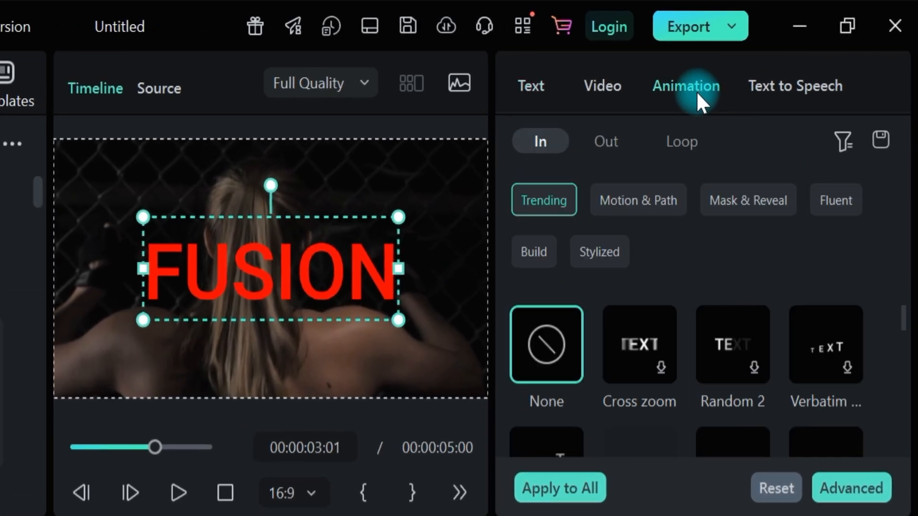
click(618, 140)
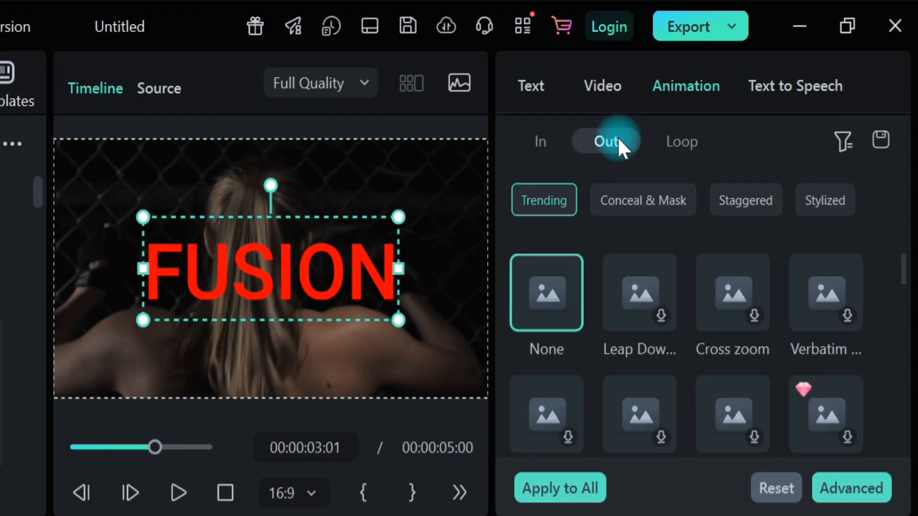
click(690, 145)
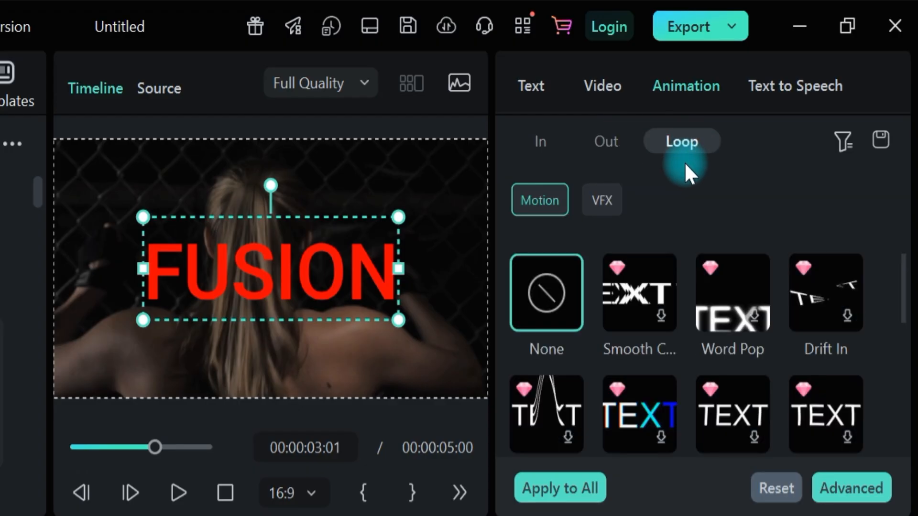
click(545, 140)
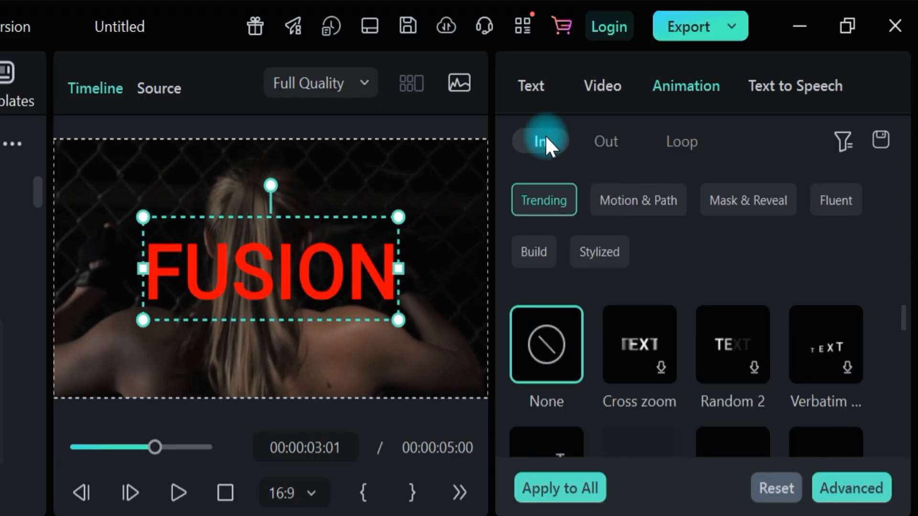
Step: Apply the Cross zoom In animation and the Leap Dow... Out animation to the FUSION title
click(630, 370)
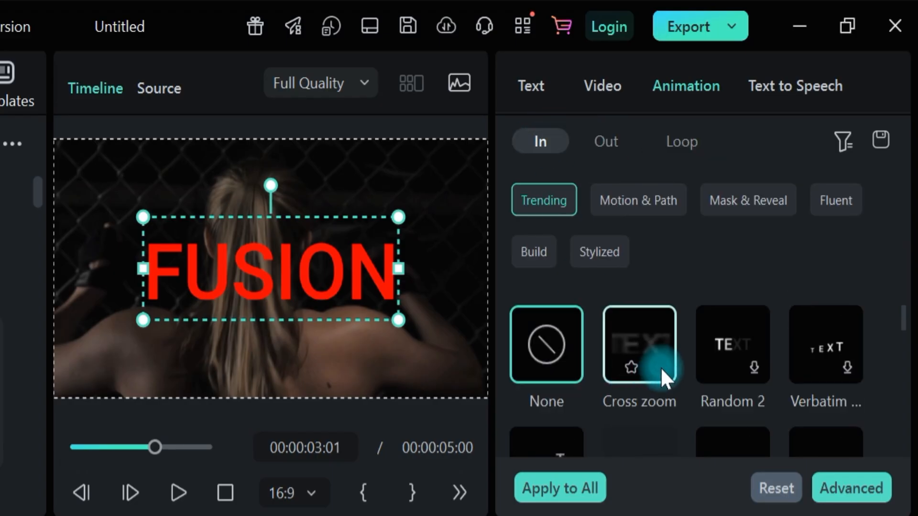
click(627, 352)
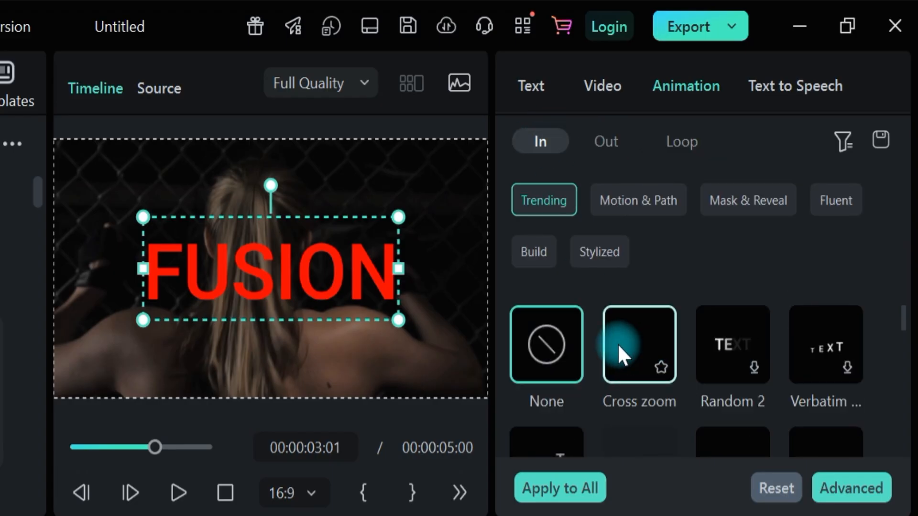
click(613, 149)
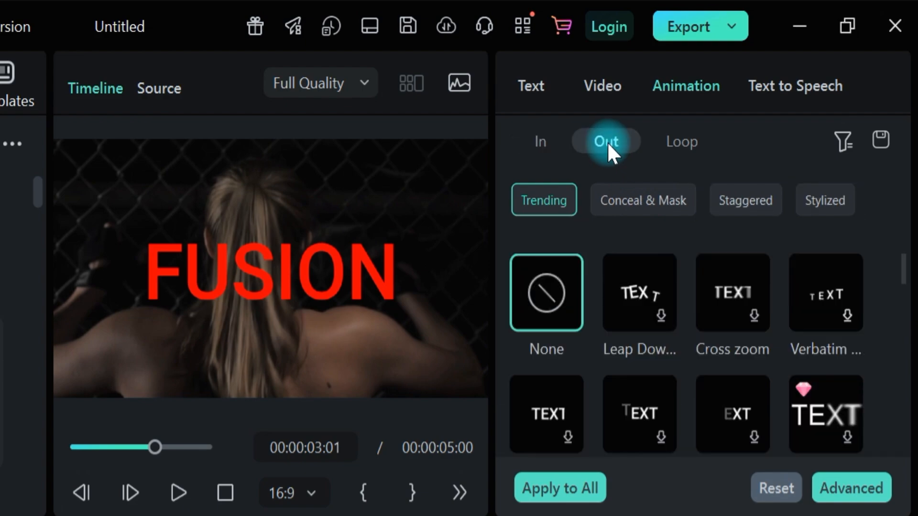
click(661, 316)
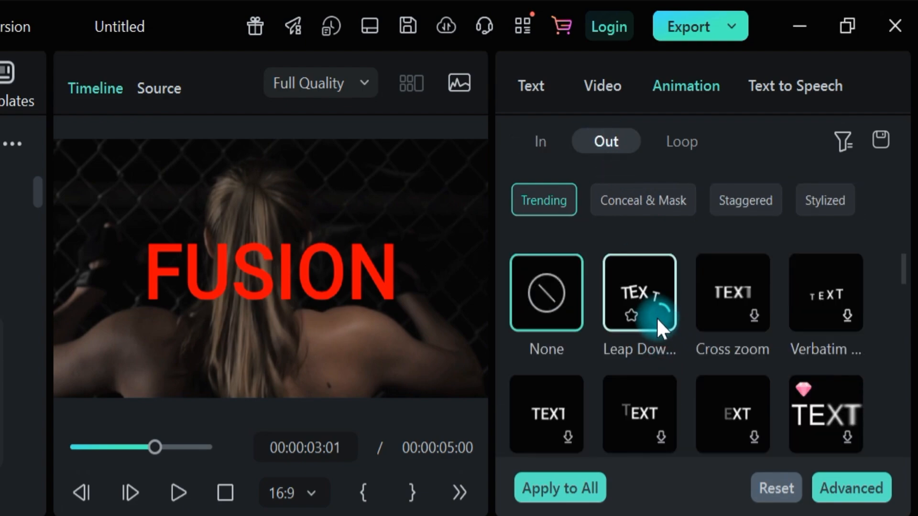
click(641, 300)
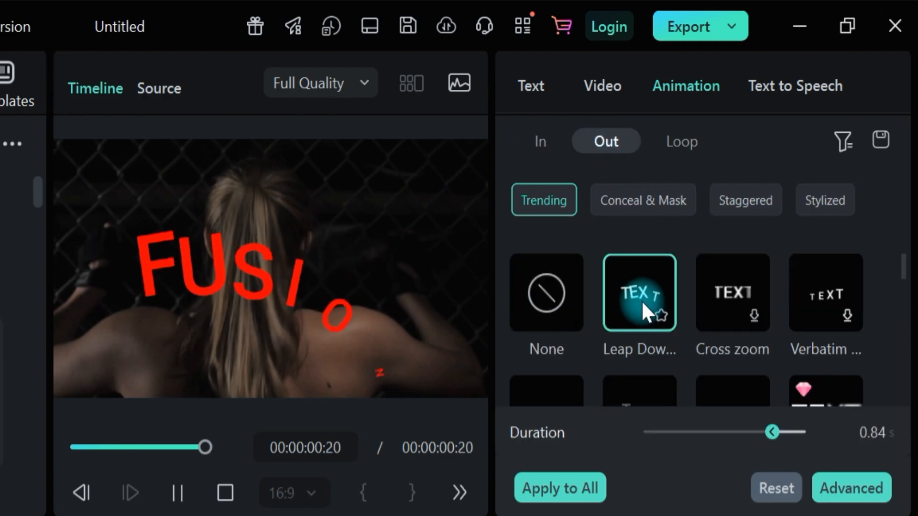
Step: Apply the Smooth C... loop motion animation to the FUSION title and move the preview playhead back to the start
click(681, 142)
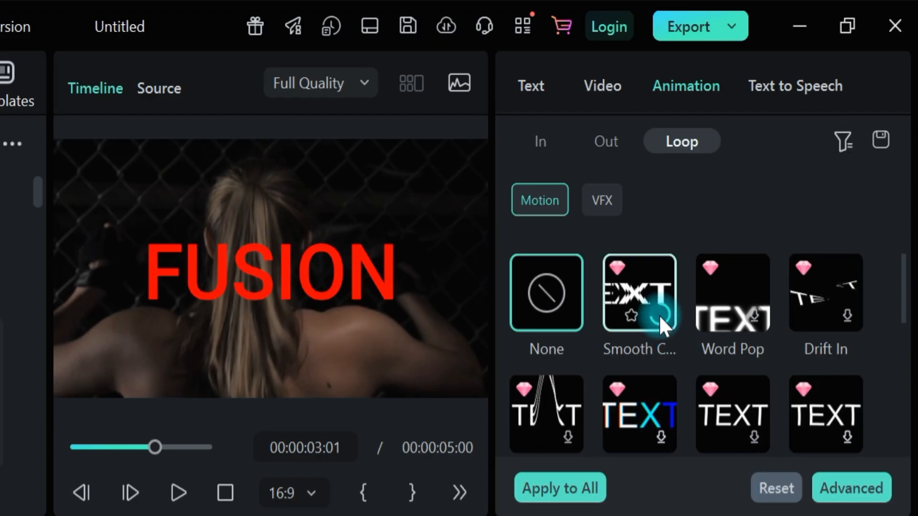
click(651, 278)
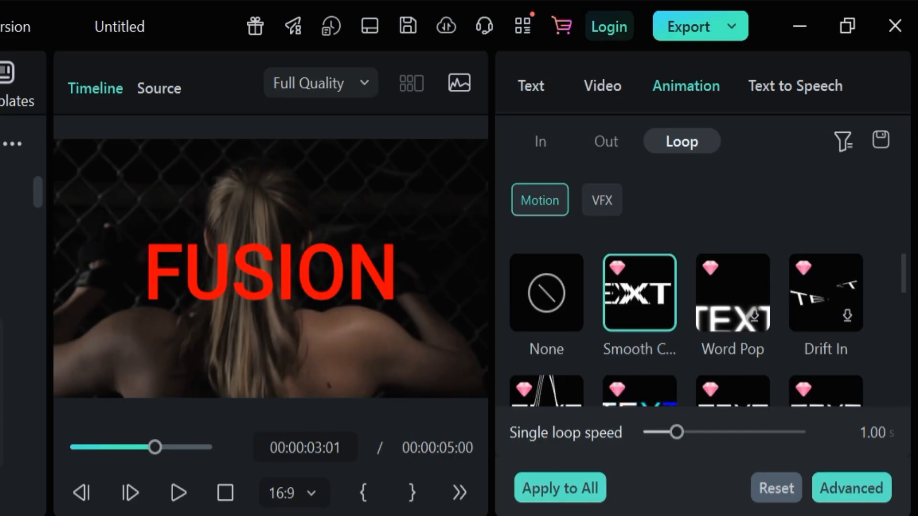
drag(154, 448, 77, 447)
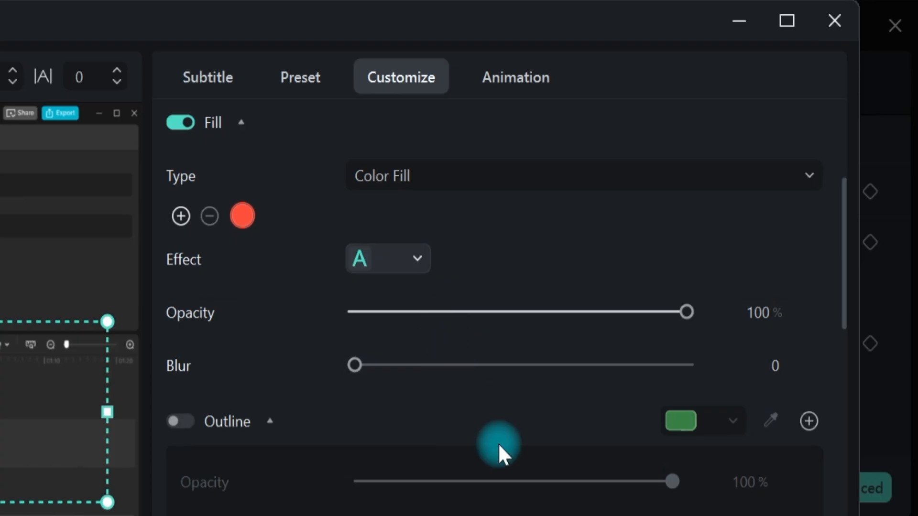
Step: Examine the preset, customize and animation options for the subtitle "want, just drag and drop it to the", and close the subtitle editor
scroll(251, 430, up, 5)
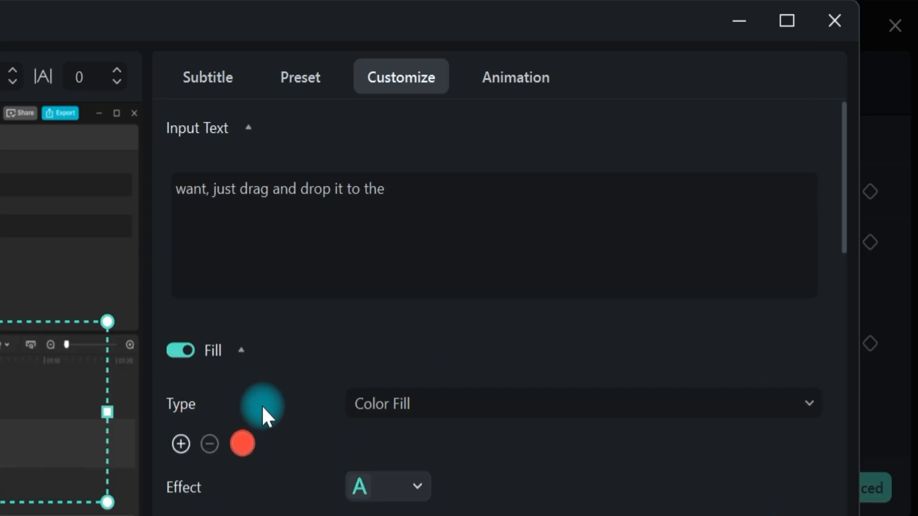
click(227, 83)
click(300, 77)
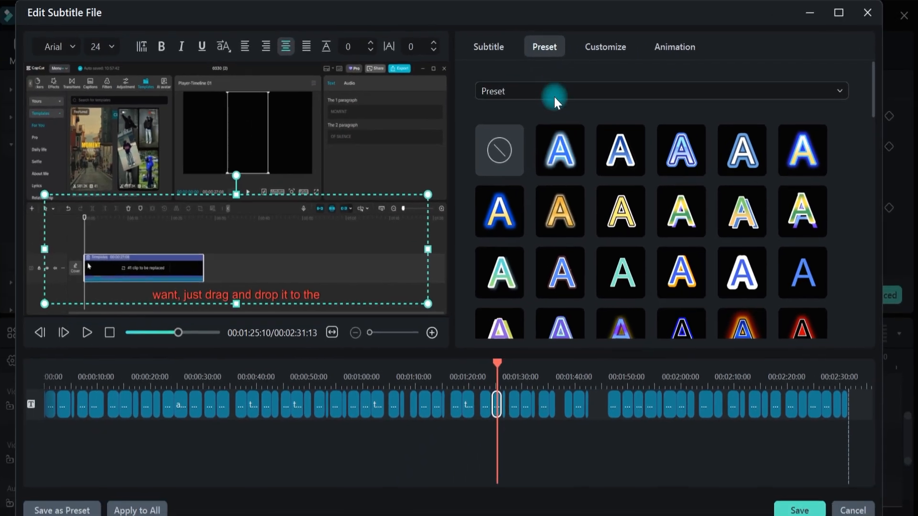
click(587, 46)
click(660, 44)
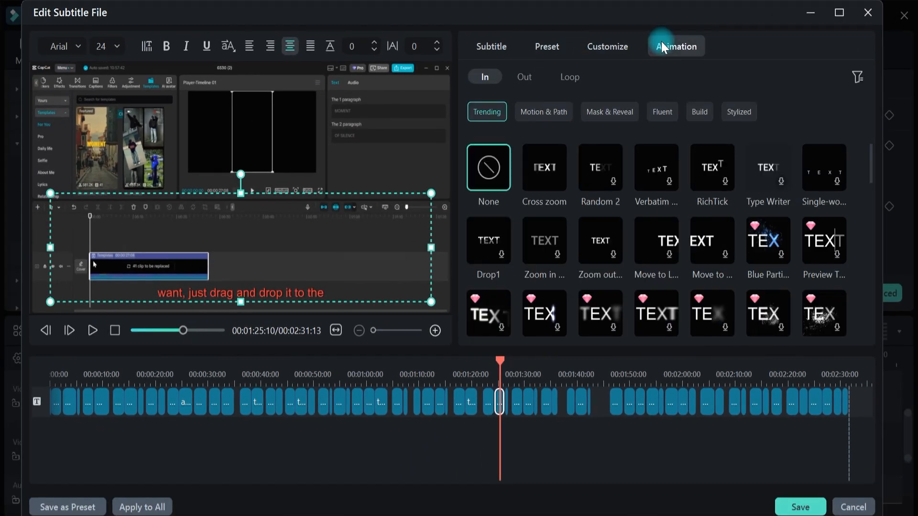
click(609, 42)
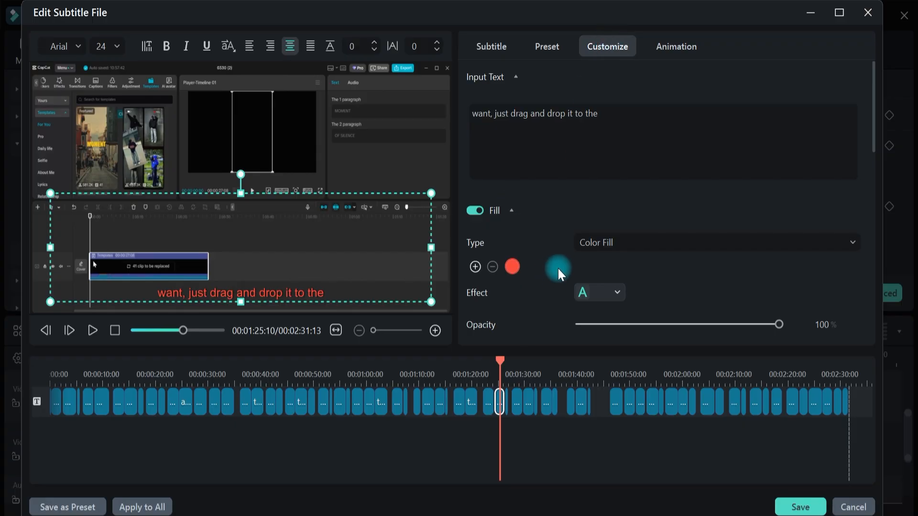
scroll(558, 269, down, 3)
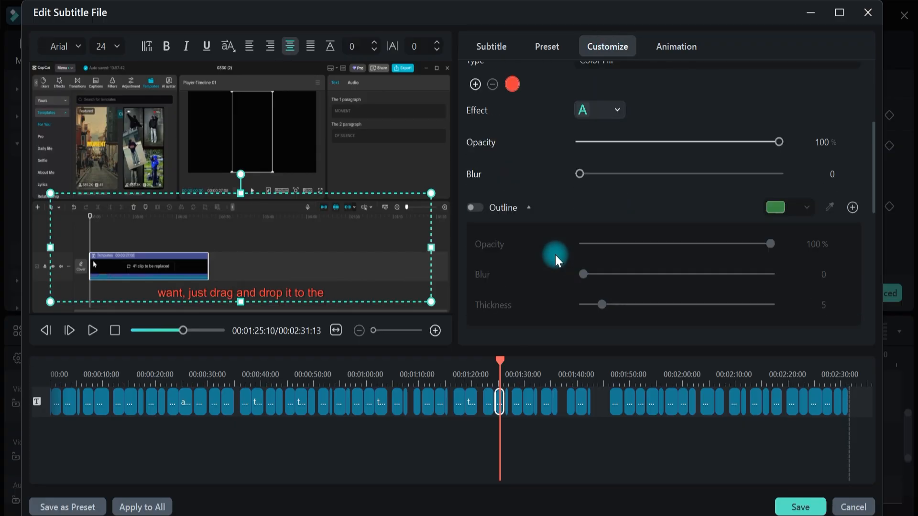
scroll(555, 251, down, 8)
scroll(552, 243, up, 10)
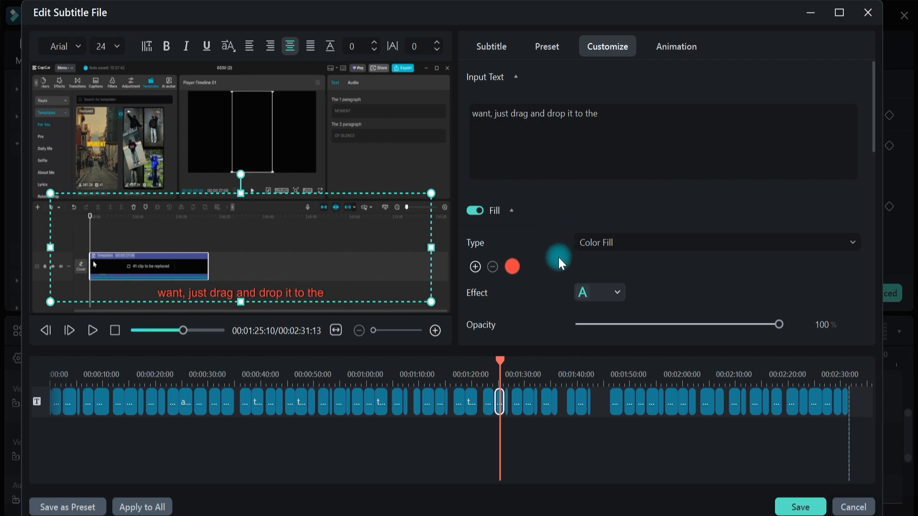
click(866, 14)
click(523, 266)
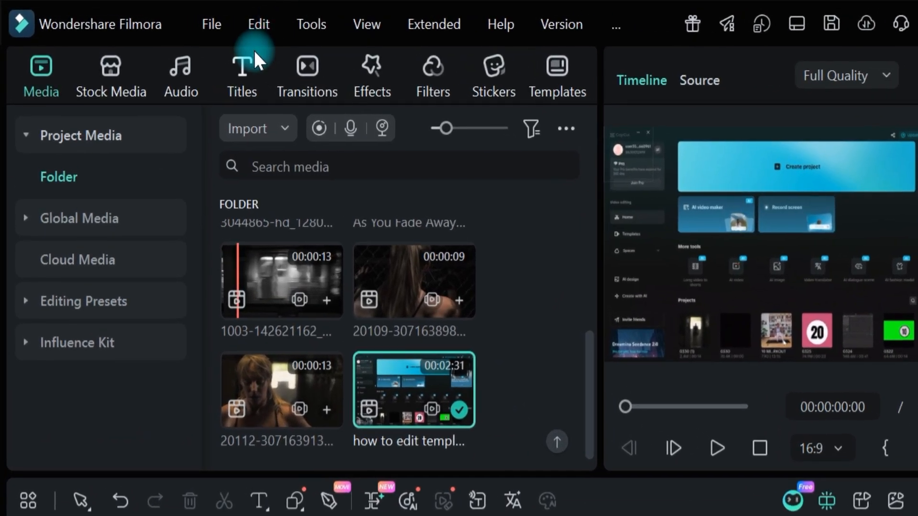
Step: Generate Speech to Text captions for the entire timeline sequence with Auto Detect Language, No Translation and Auto-match enabled
click(154, 49)
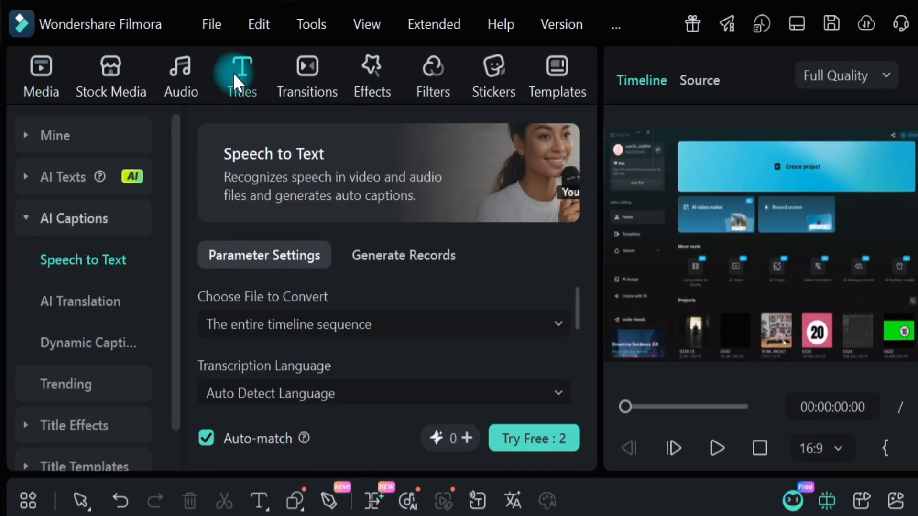
click(87, 219)
click(89, 227)
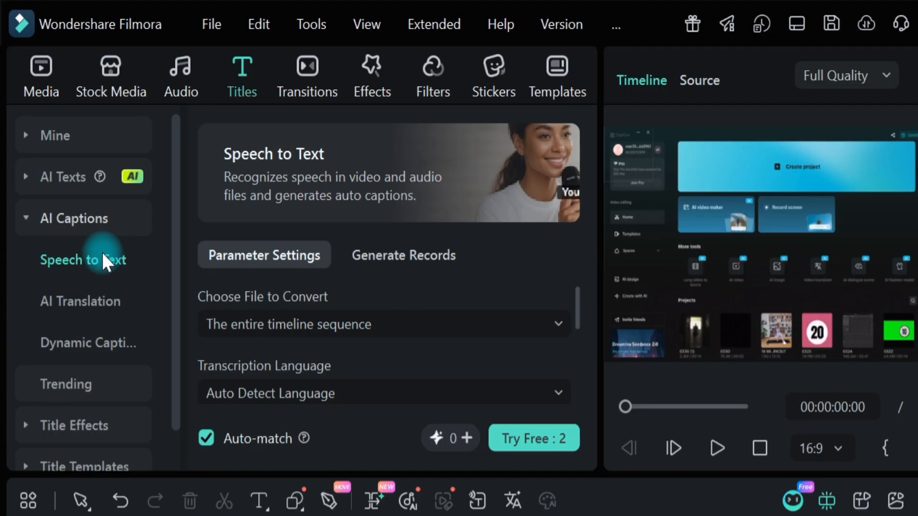
scroll(363, 368, down, 2)
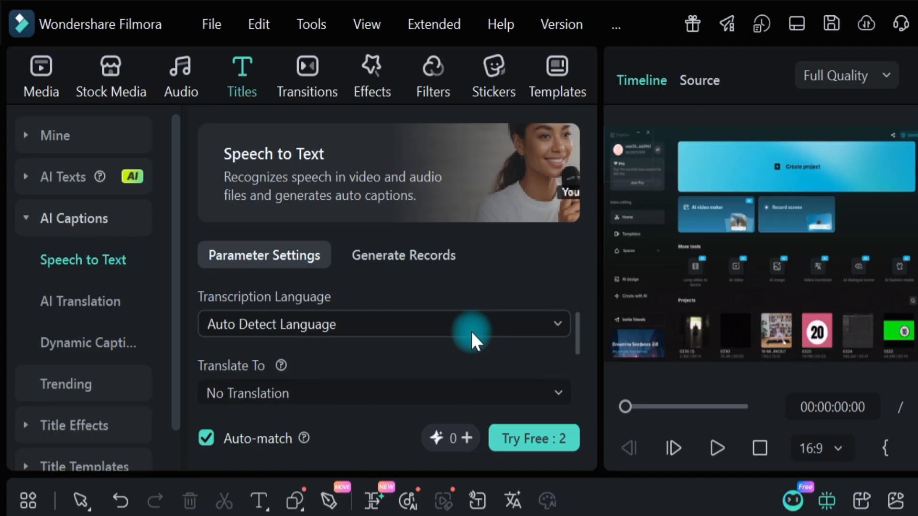
click(523, 437)
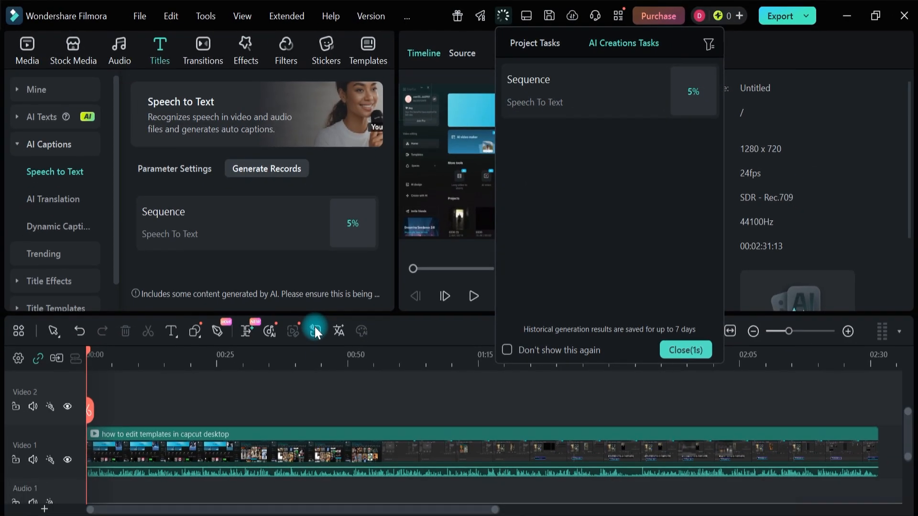
Step: Open the generated Sequence captions for editing and inspect the subtitle lines "Now, after selecting the template you want" and "to use, click on the use template button,"
click(481, 396)
double_click(481, 396)
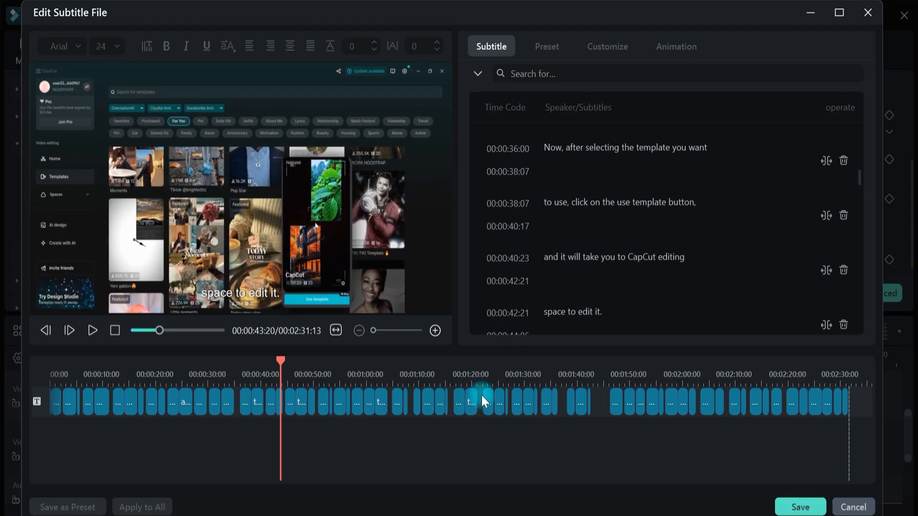
drag(284, 363, 20, 362)
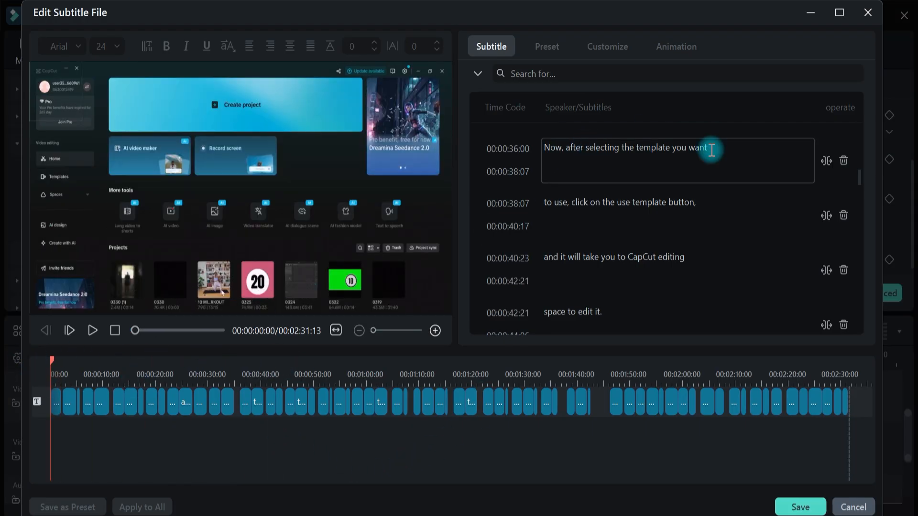
click(709, 150)
mouse_move(630, 196)
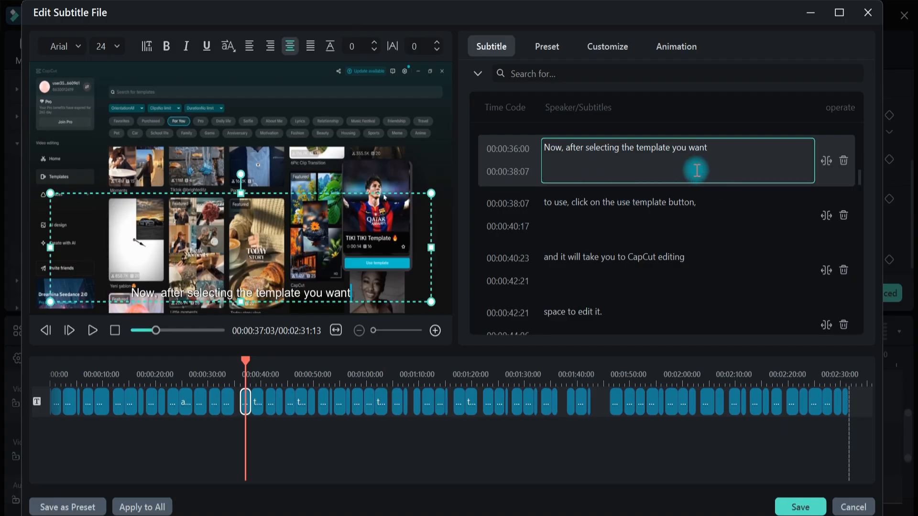
click(676, 219)
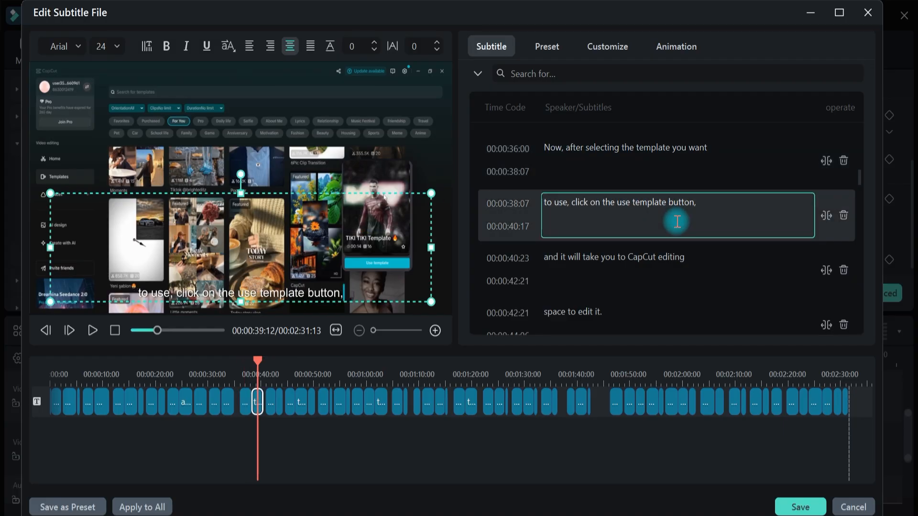
Step: Review the preset styles and the fill and effect customization for the selected subtitle line, and close the subtitle editor
click(538, 44)
scroll(862, 181, down, 10)
scroll(861, 181, up, 5)
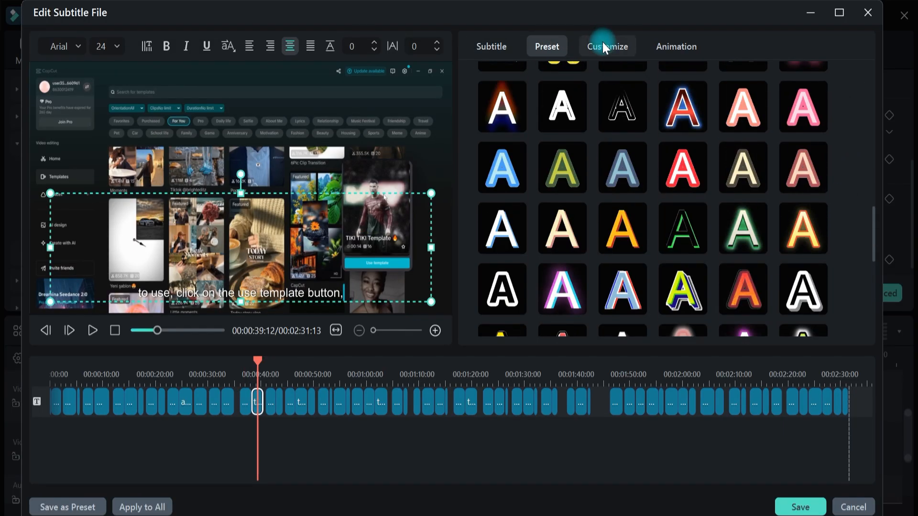
click(604, 44)
scroll(780, 228, down, 4)
scroll(781, 216, up, 4)
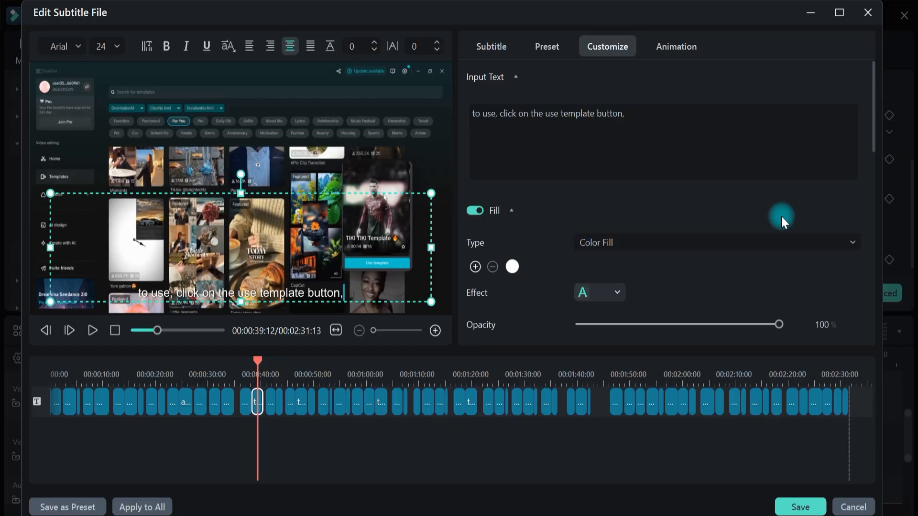
click(617, 294)
click(865, 11)
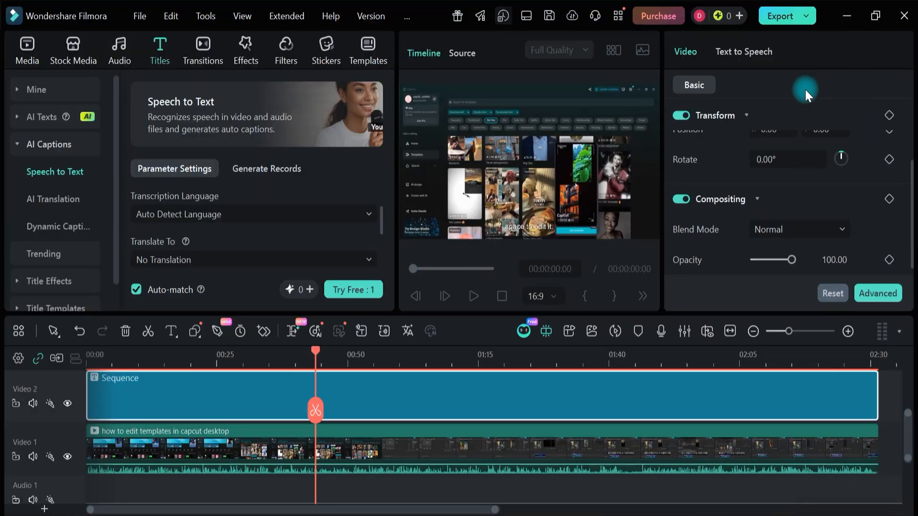
Step: Review the Sequence caption clip's transform and compositing settings, and open the clip for subtitle editing again
scroll(741, 224, up, 3)
scroll(722, 228, down, 3)
scroll(722, 227, up, 3)
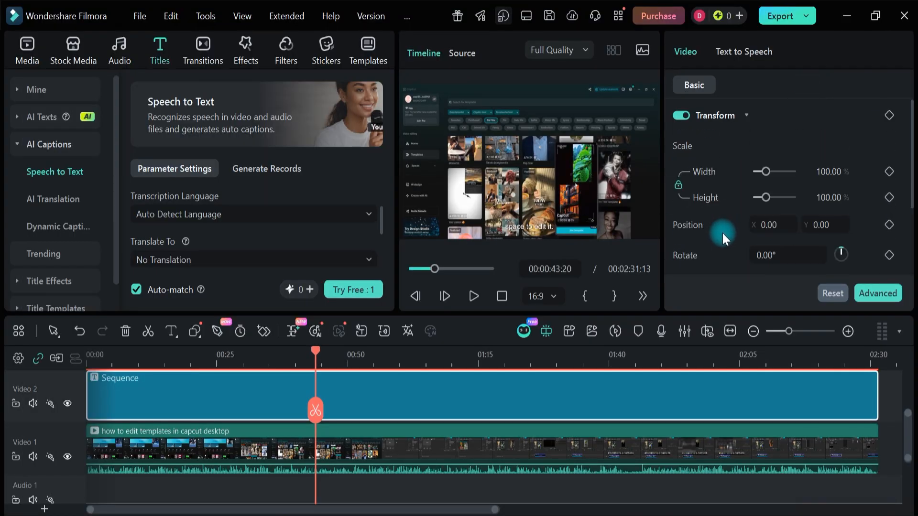
click(745, 115)
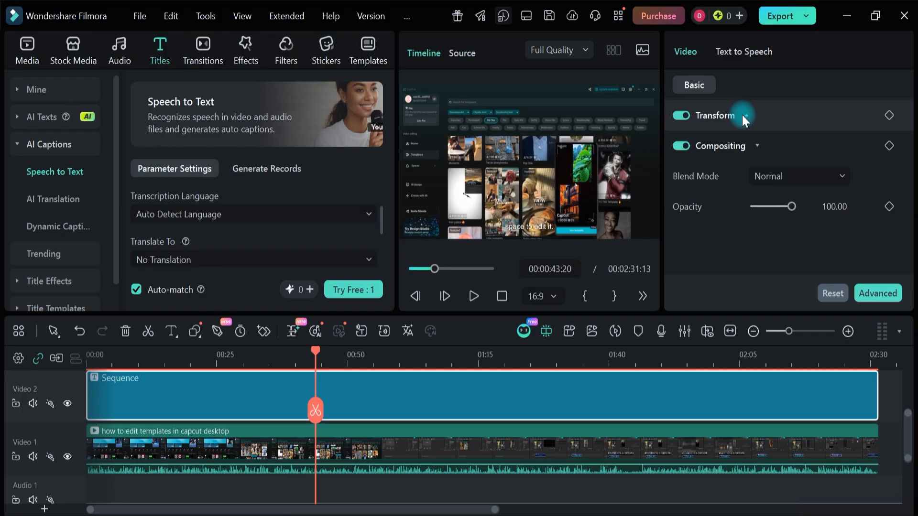
click(493, 410)
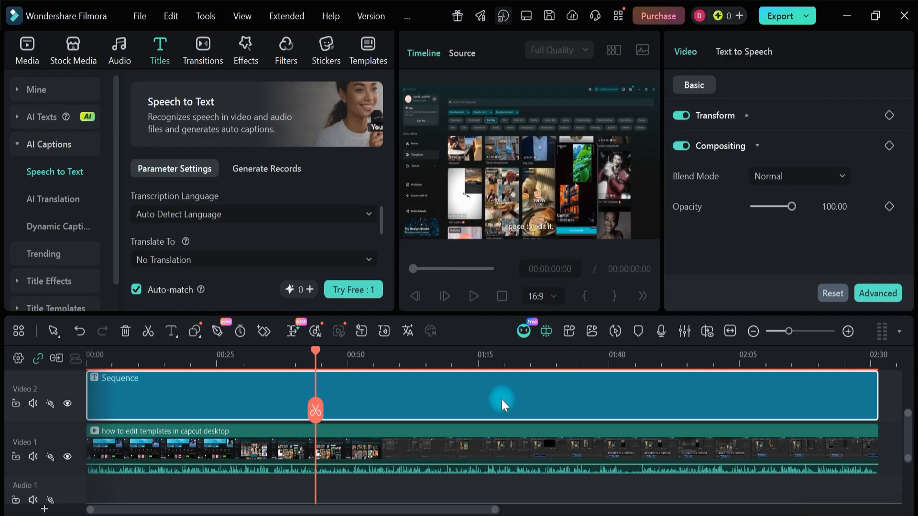
double_click(501, 399)
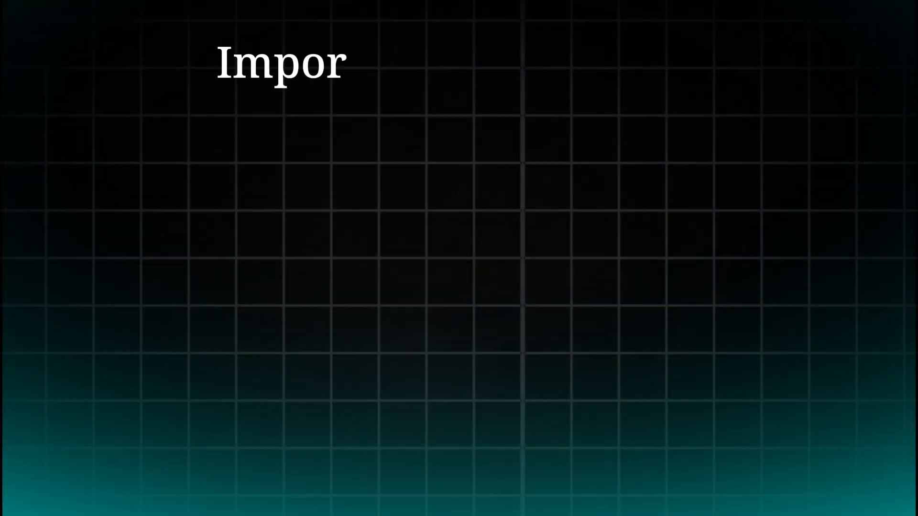